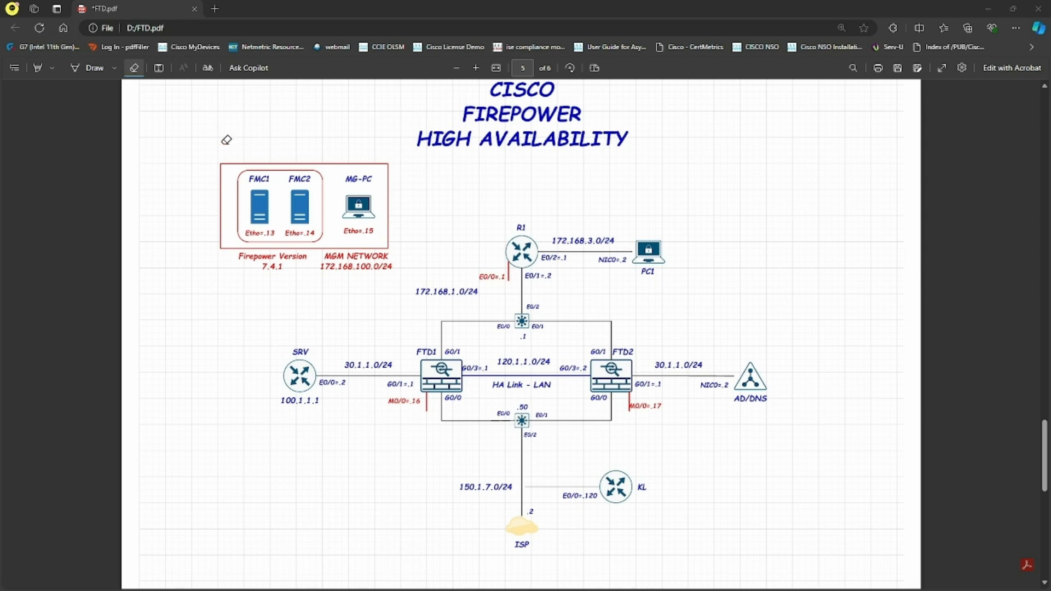
# Handwrite an underlined FTD heading in red near the diagram's upper right, with an arrow leading to A/S beneath it.
pyautogui.click(90, 67)
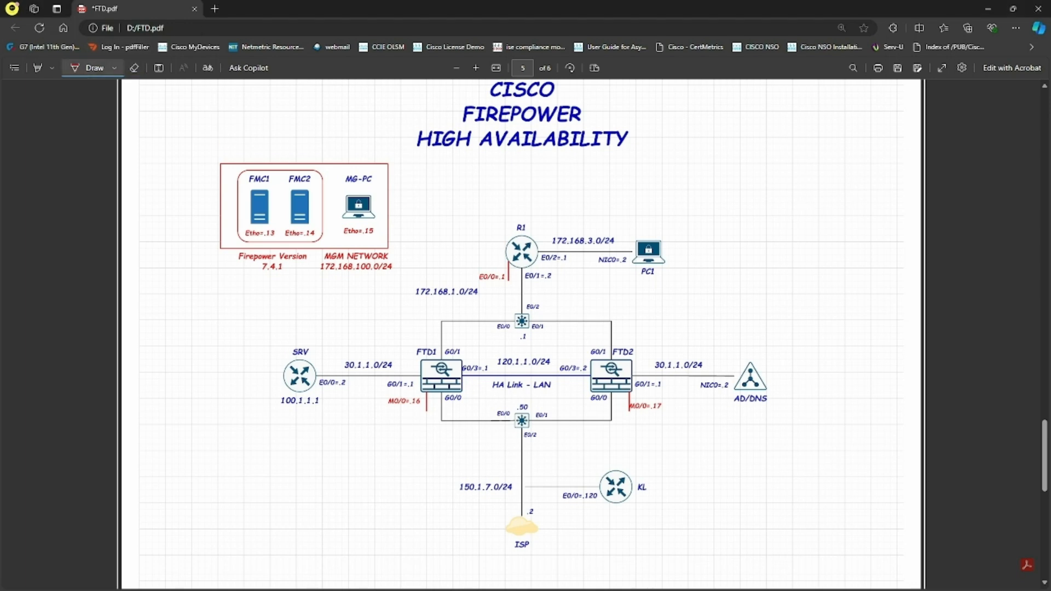
pyautogui.moveTo(743, 177)
pyautogui.mouseDown()
pyautogui.moveTo(739, 194)
pyautogui.moveTo(758, 186)
pyautogui.mouseUp()
pyautogui.moveTo(763, 182)
pyautogui.mouseDown()
pyautogui.moveTo(766, 195)
pyautogui.moveTo(790, 192)
pyautogui.mouseUp()
pyautogui.moveTo(726, 209)
pyautogui.mouseDown()
pyautogui.moveTo(798, 201)
pyautogui.moveTo(751, 224)
pyautogui.moveTo(766, 228)
pyautogui.mouseUp()
pyautogui.moveTo(762, 224); pyautogui.dragTo(791, 227)
pyautogui.moveTo(804, 220); pyautogui.dragTo(802, 232)
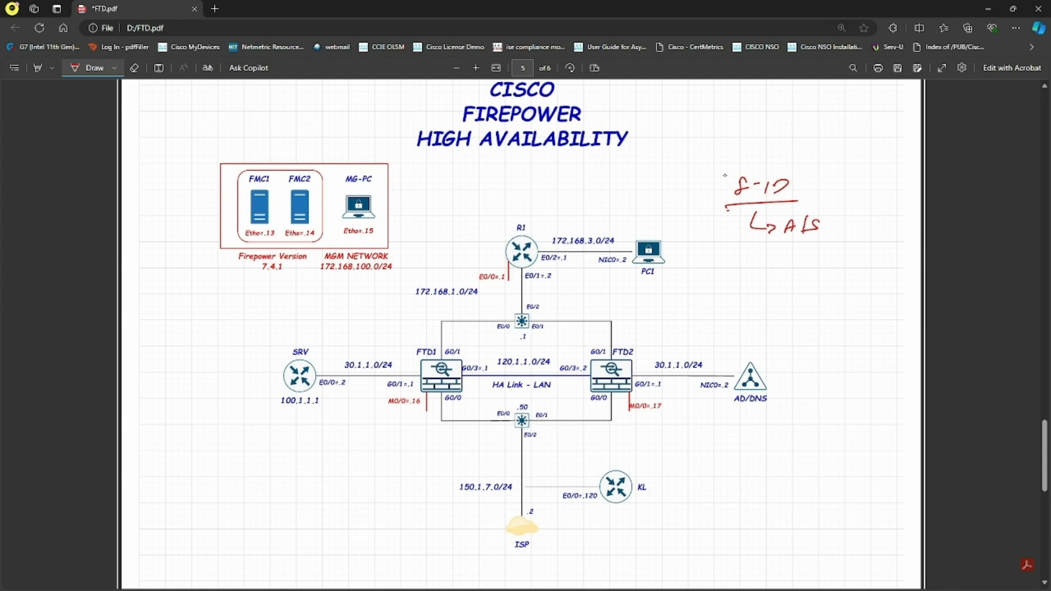
# Handwrite an underlined ASA heading beside the FTD note and list A/S, A/A and Clustering under it with arrows.
pyautogui.moveTo(625, 171); pyautogui.dragTo(663, 168)
pyautogui.moveTo(600, 185)
pyautogui.mouseDown()
pyautogui.moveTo(677, 178)
pyautogui.moveTo(642, 201)
pyautogui.moveTo(662, 197)
pyautogui.mouseUp()
pyautogui.moveTo(672, 186)
pyautogui.mouseDown()
pyautogui.moveTo(676, 203)
pyautogui.moveTo(651, 221)
pyautogui.moveTo(707, 223)
pyautogui.mouseUp()
pyautogui.moveTo(640, 231)
pyautogui.mouseDown()
pyautogui.moveTo(638, 244)
pyautogui.moveTo(665, 257)
pyautogui.moveTo(696, 258)
pyautogui.mouseUp()
pyautogui.moveTo(701, 249); pyautogui.dragTo(720, 257)
pyautogui.moveTo(722, 246)
pyautogui.mouseDown()
pyautogui.moveTo(738, 255)
pyautogui.moveTo(733, 268)
pyautogui.mouseUp()
pyautogui.moveTo(713, 249); pyautogui.dragTo(727, 244)
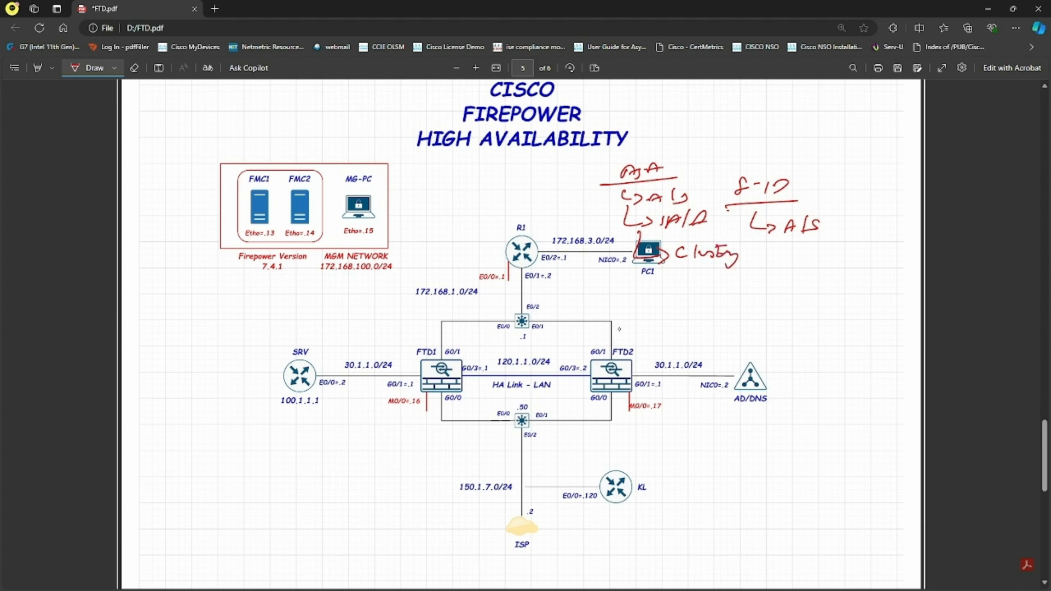
# Complete the T in the FTD heading, add Clustering under A/S, and draw a third arrow below it.
pyautogui.moveTo(755, 182); pyautogui.dragTo(776, 181)
pyautogui.moveTo(754, 230); pyautogui.dragTo(773, 261)
pyautogui.moveTo(794, 251); pyautogui.dragTo(801, 263)
pyautogui.moveTo(806, 253); pyautogui.dragTo(817, 263)
pyautogui.moveTo(828, 252); pyautogui.dragTo(870, 265)
pyautogui.moveTo(755, 266); pyautogui.dragTo(765, 292)
pyautogui.moveTo(774, 283); pyautogui.dragTo(774, 293)
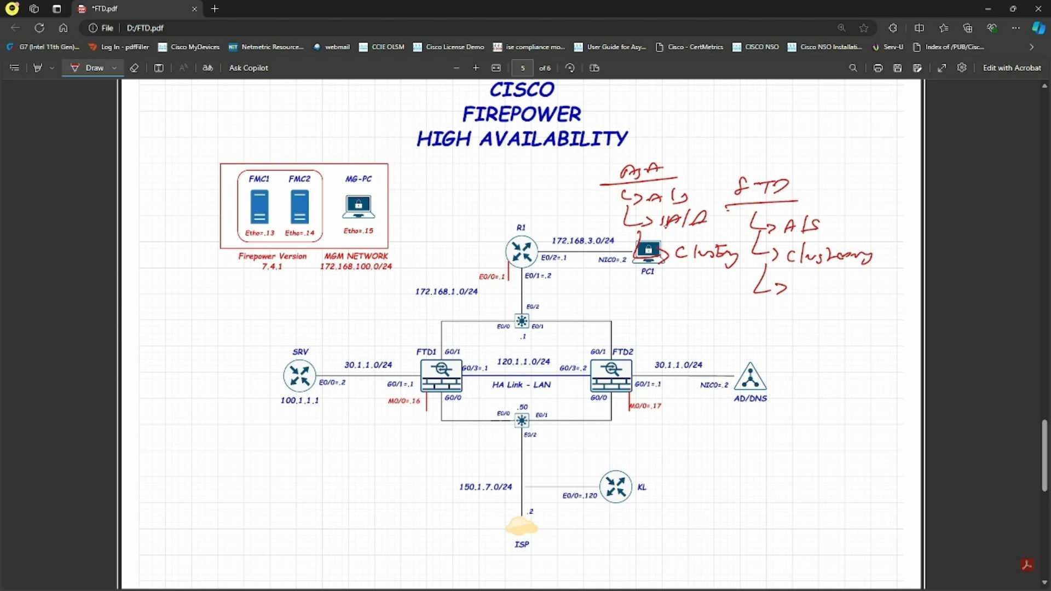
# Write Multi instance as the third FTD entry with Instance underlined below it, and underline and circle A/A in the ASA list.
pyautogui.moveTo(664, 236); pyautogui.dragTo(715, 230)
pyautogui.moveTo(789, 295)
pyautogui.mouseDown()
pyautogui.moveTo(841, 292)
pyautogui.moveTo(837, 280)
pyautogui.moveTo(842, 298)
pyautogui.moveTo(917, 294)
pyautogui.moveTo(903, 285)
pyautogui.mouseUp()
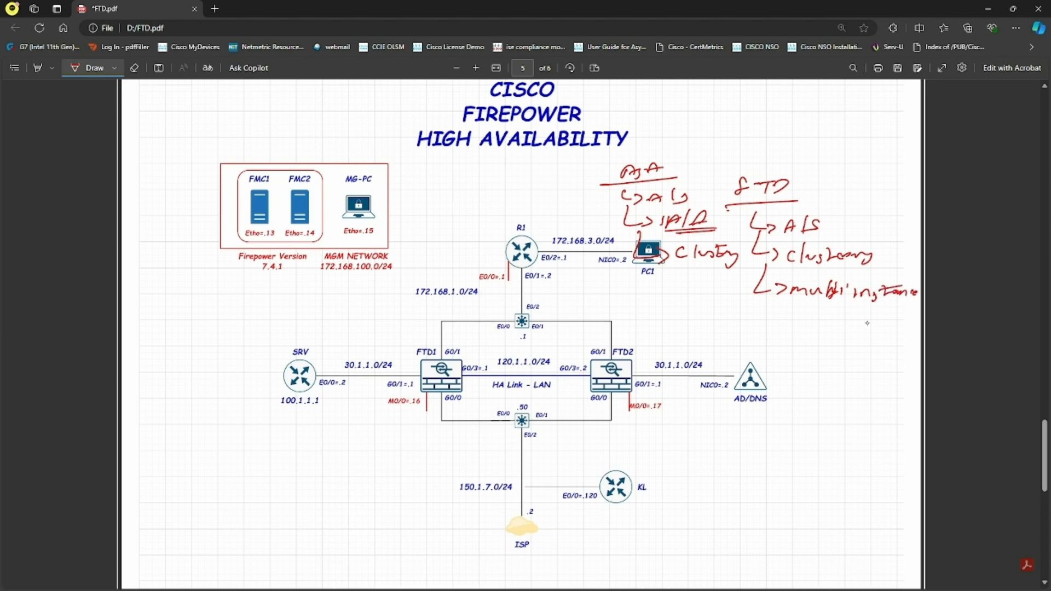
pyautogui.moveTo(659, 234)
pyautogui.mouseDown()
pyautogui.moveTo(724, 209)
pyautogui.moveTo(669, 220)
pyautogui.mouseUp()
pyautogui.moveTo(842, 278); pyautogui.dragTo(833, 303)
pyautogui.moveTo(777, 329); pyautogui.dragTo(870, 331)
pyautogui.moveTo(784, 348)
pyautogui.mouseDown()
pyautogui.moveTo(883, 344)
pyautogui.moveTo(856, 349)
pyautogui.mouseUp()
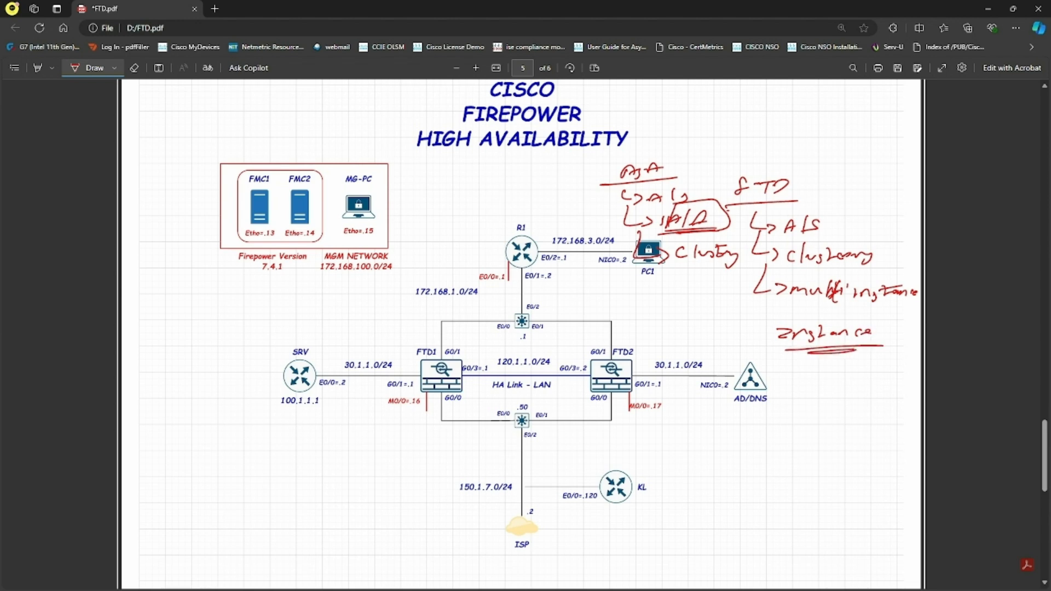
# Box A/S in the FTD list, cross-mark Clustering, and note 4300 over 9300 beside it with an arrow.
pyautogui.moveTo(774, 241)
pyautogui.mouseDown()
pyautogui.moveTo(837, 205)
pyautogui.moveTo(774, 240)
pyautogui.mouseUp()
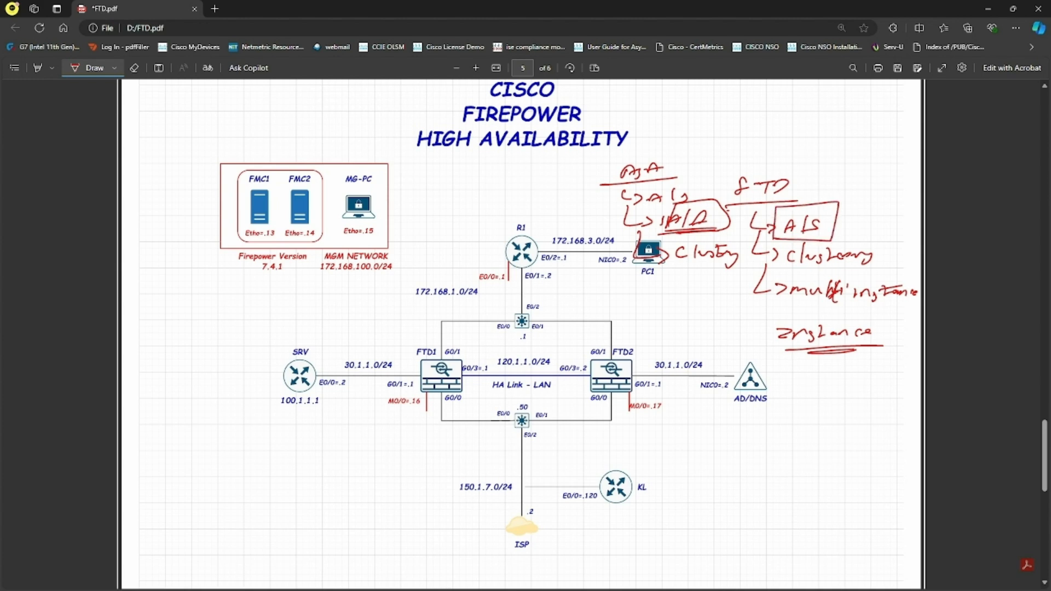
pyautogui.moveTo(899, 248); pyautogui.dragTo(880, 263)
pyautogui.moveTo(882, 247)
pyautogui.mouseDown()
pyautogui.moveTo(901, 265)
pyautogui.moveTo(864, 238)
pyautogui.moveTo(870, 233)
pyautogui.mouseUp()
pyautogui.moveTo(862, 232); pyautogui.dragTo(869, 239)
pyautogui.moveTo(864, 189); pyautogui.dragTo(873, 203)
pyautogui.moveTo(869, 192)
pyautogui.mouseDown()
pyautogui.moveTo(868, 208)
pyautogui.moveTo(887, 202)
pyautogui.mouseUp()
pyautogui.moveTo(900, 195)
pyautogui.mouseDown()
pyautogui.moveTo(904, 206)
pyautogui.moveTo(869, 226)
pyautogui.mouseUp()
pyautogui.moveTo(886, 213); pyautogui.dragTo(888, 225)
pyautogui.moveTo(898, 216); pyautogui.dragTo(906, 218)
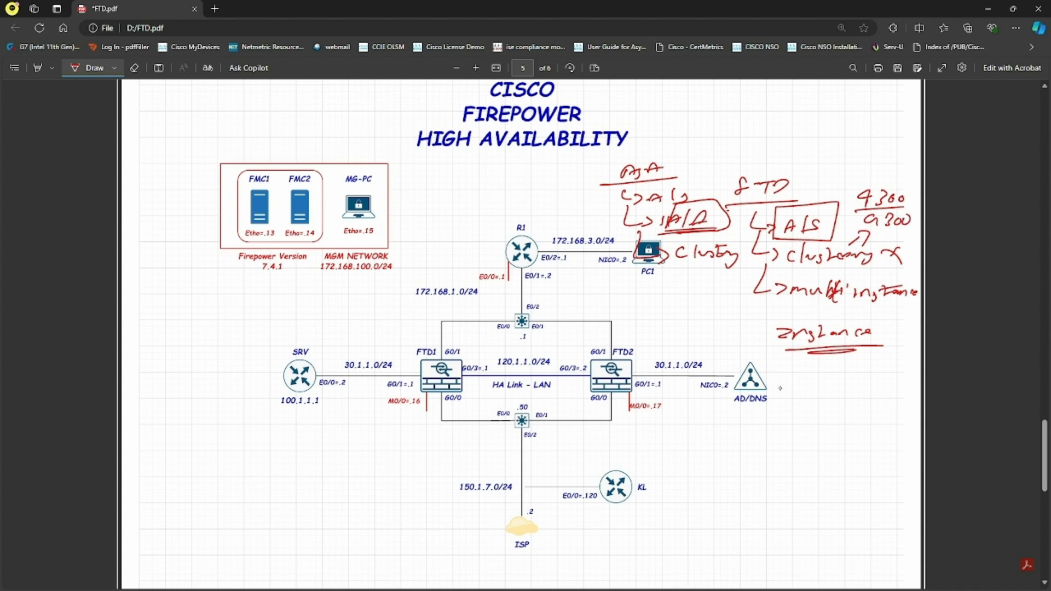
# Tick the FTD heading and label the firewalls with A above FTD1 and S above FTD2.
pyautogui.moveTo(808, 189); pyautogui.dragTo(841, 182)
pyautogui.moveTo(418, 339); pyautogui.dragTo(436, 334)
pyautogui.moveTo(632, 329); pyautogui.dragTo(618, 341)
# Draw the traffic path from PC1 through R1 down toward the ISP side and write "ping x" beside its end.
pyautogui.moveTo(637, 248)
pyautogui.mouseDown()
pyautogui.moveTo(514, 251)
pyautogui.moveTo(475, 454)
pyautogui.moveTo(495, 441)
pyautogui.mouseUp()
pyautogui.moveTo(381, 450); pyautogui.dragTo(399, 466)
pyautogui.moveTo(402, 465); pyautogui.dragTo(438, 456)
pyautogui.moveTo(438, 447); pyautogui.dragTo(429, 458)
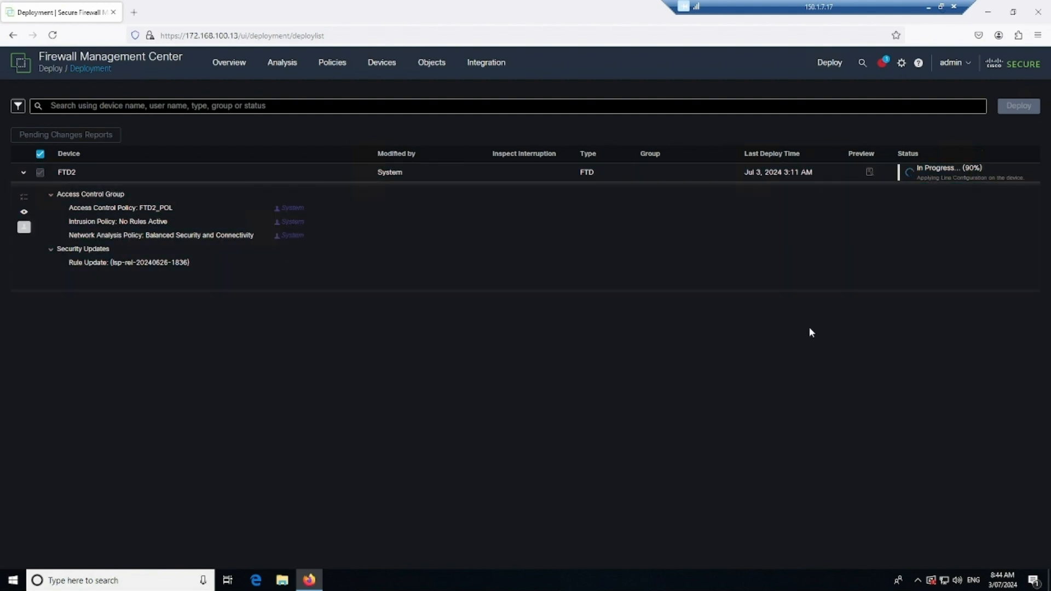
# Return to the PDF network diagram and draw a tick mark above FMC1.
pyautogui.click(929, 7)
pyautogui.moveTo(262, 168); pyautogui.dragTo(277, 158)
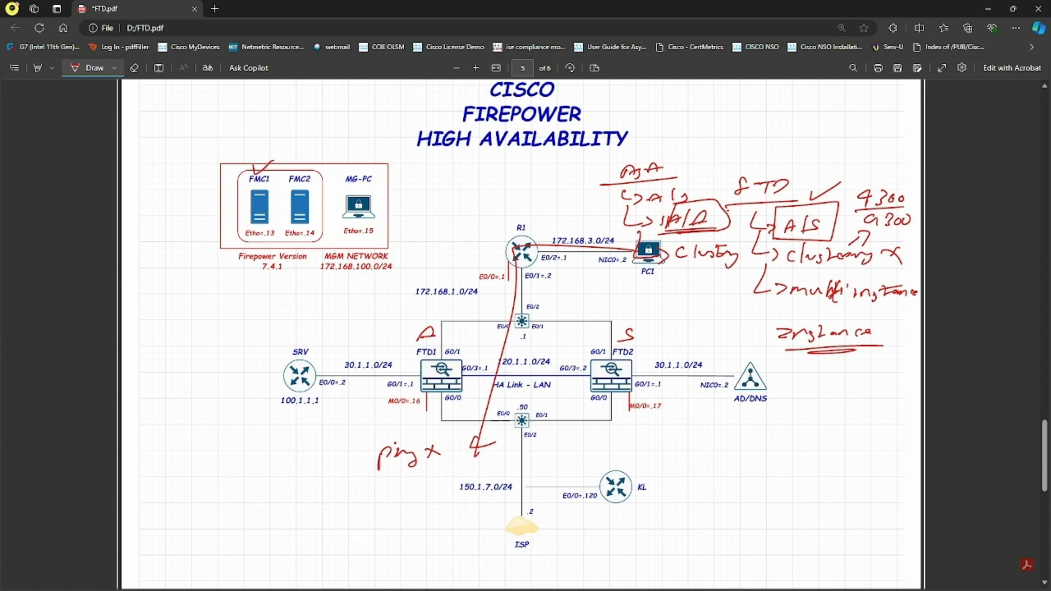
# Switch back to Firewall Management Center and open the Device Management page.
pyautogui.hotkey('alt', 'Tab')
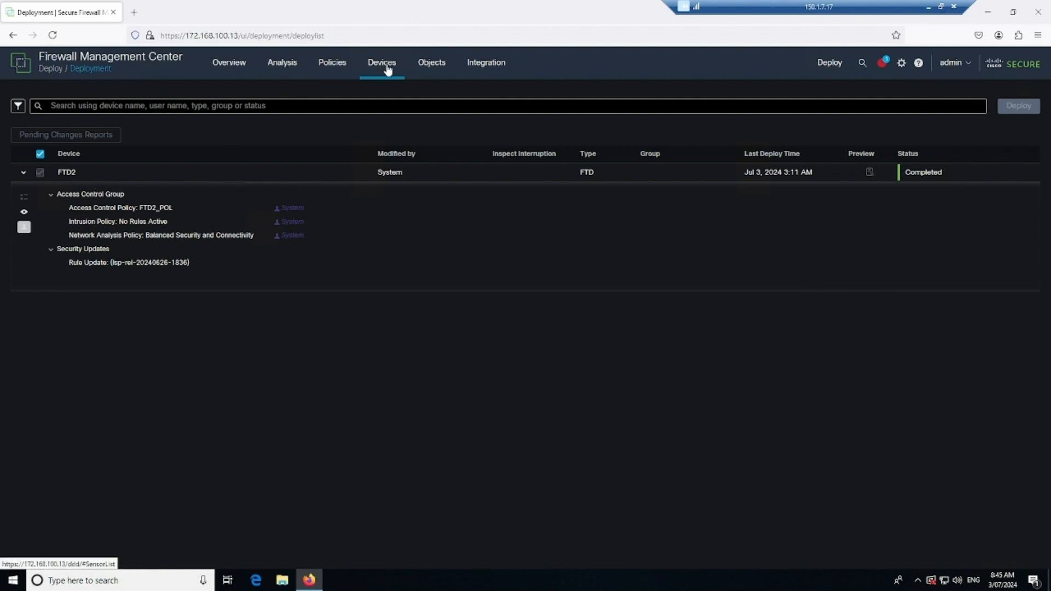
pyautogui.moveTo(386, 73)
pyautogui.click(406, 99)
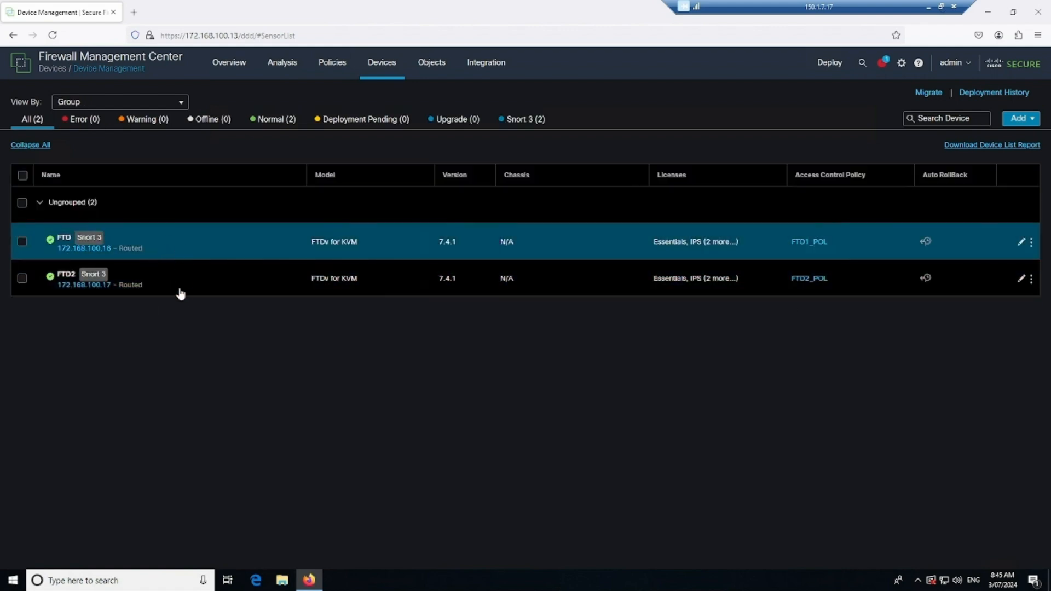
# Start adding a high availability pair named HA with the device type Firewall Threat Defense.
pyautogui.click(1022, 120)
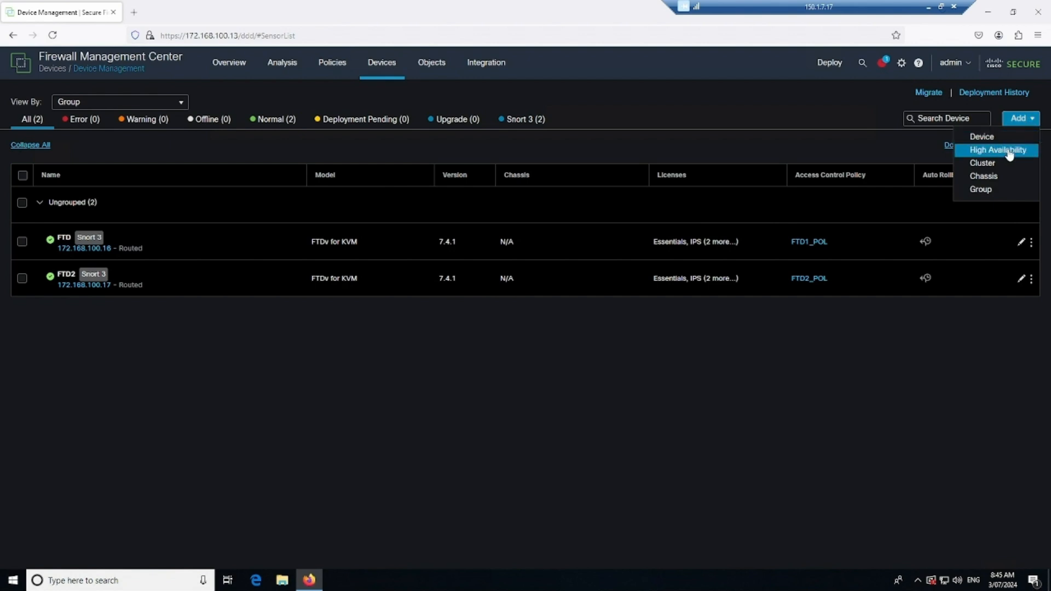
pyautogui.click(1009, 151)
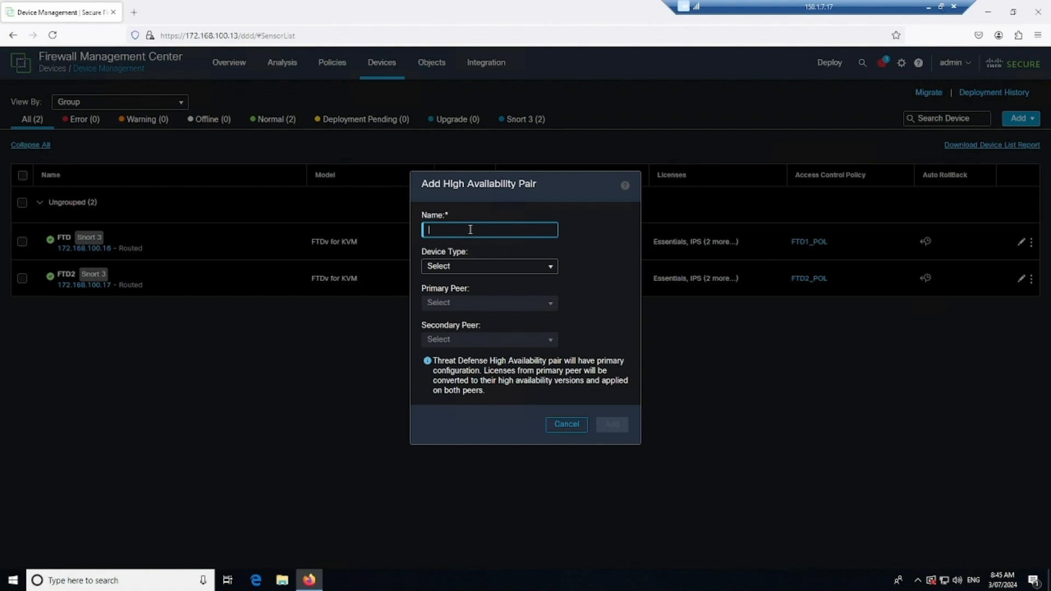
pyautogui.write('HA')
pyautogui.click(525, 268)
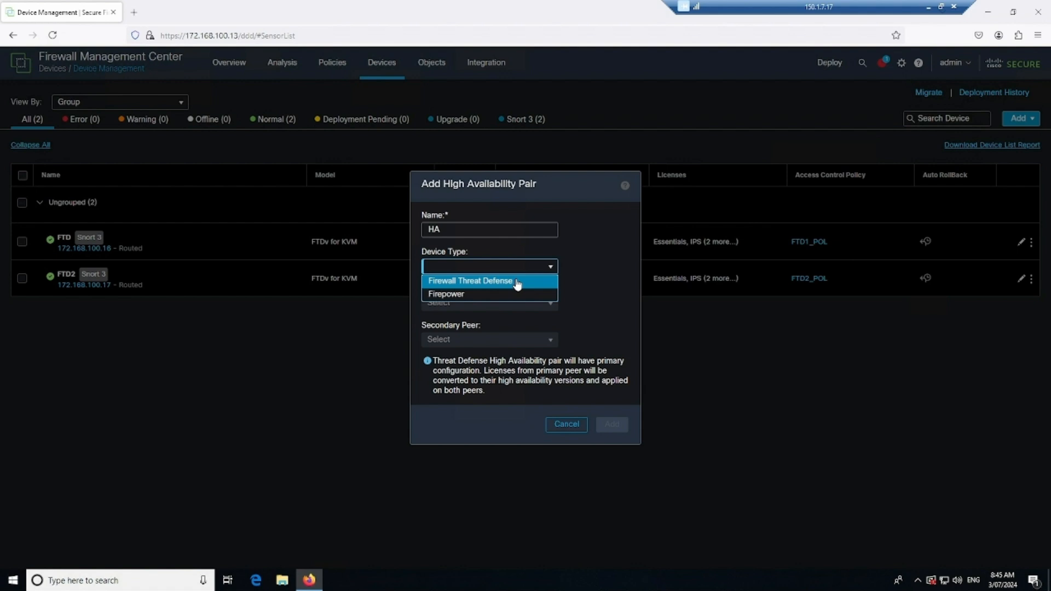
pyautogui.click(509, 281)
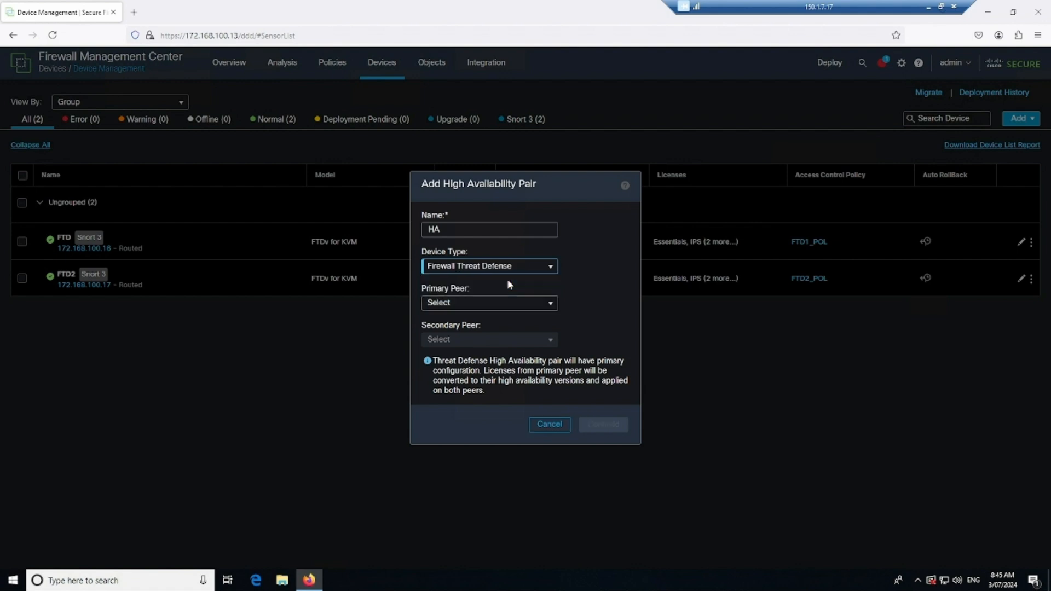
# Choose FTD as primary peer and FTD2 as secondary peer, and continue, accepting the restart of the Snort processes.
pyautogui.click(498, 305)
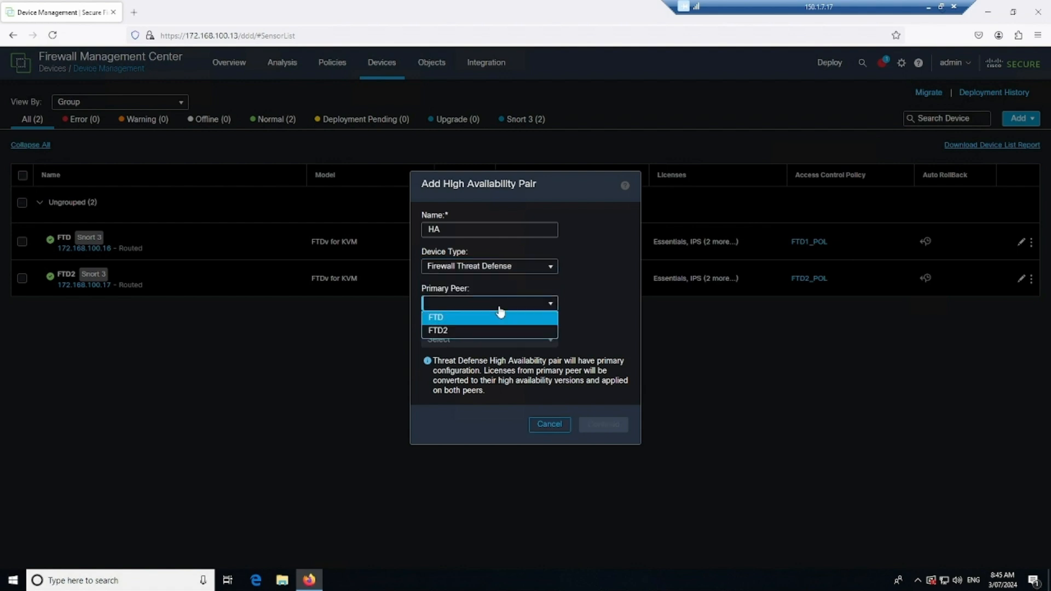
pyautogui.click(440, 318)
pyautogui.click(486, 344)
pyautogui.click(452, 353)
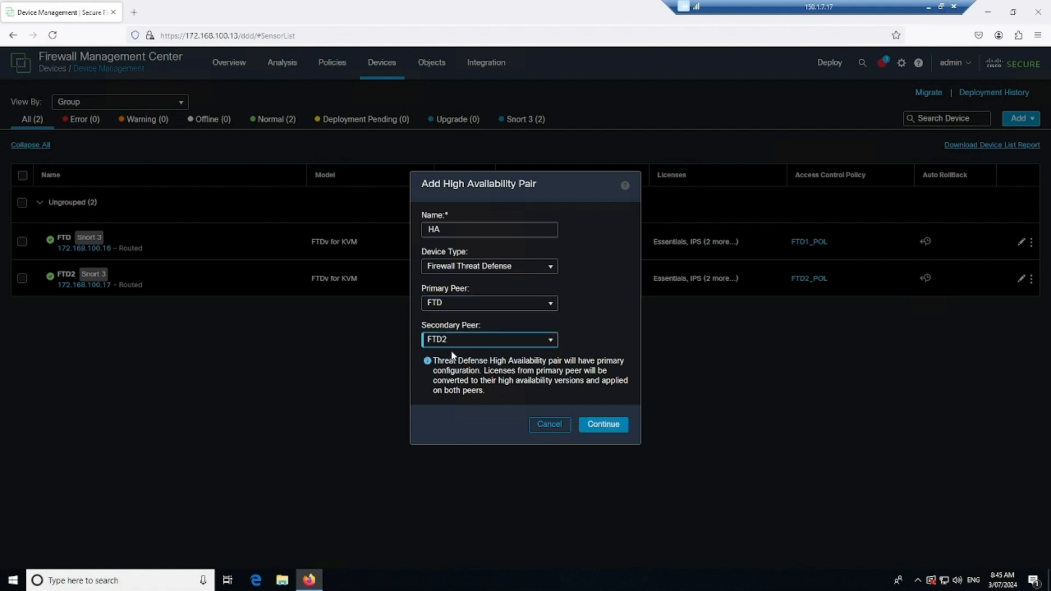
pyautogui.click(602, 425)
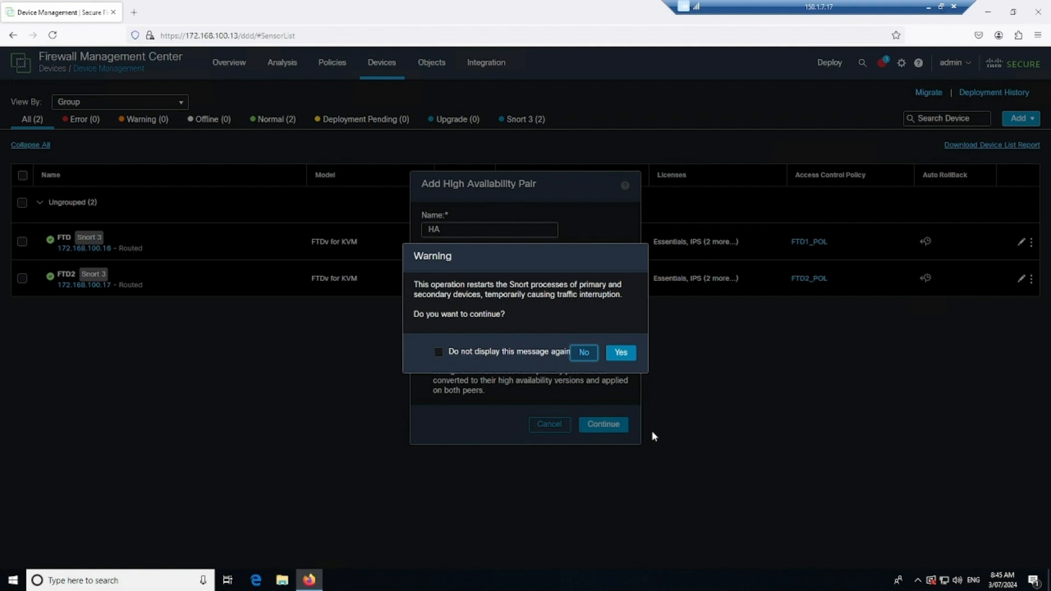
pyautogui.moveTo(422, 285); pyautogui.dragTo(618, 297)
pyautogui.click(591, 310)
pyautogui.click(618, 352)
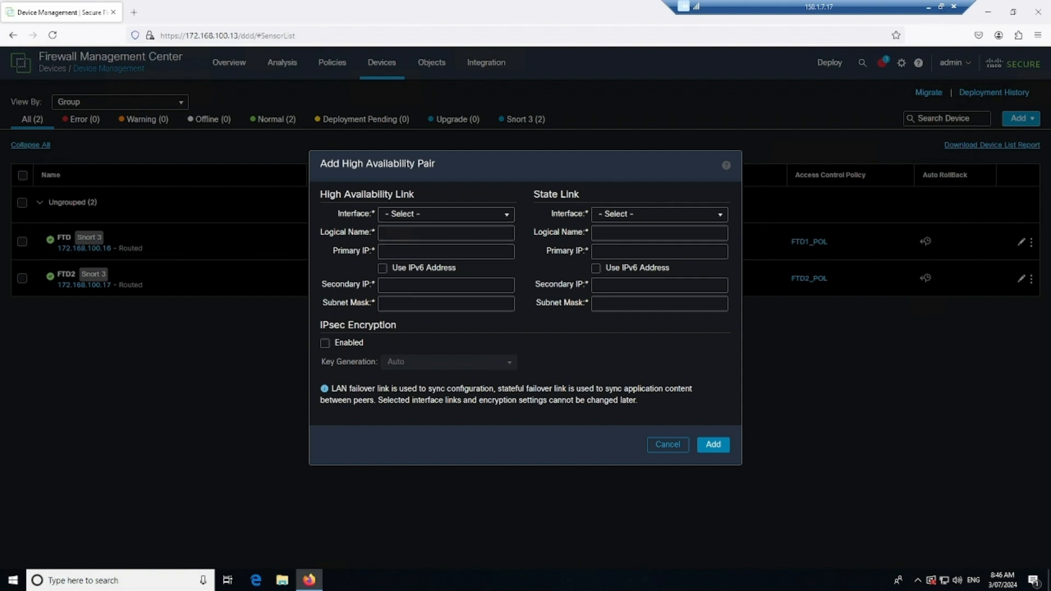
# Switch to the PDF diagram, draw a red double-headed arrow along the FTD1–FTD2 HA link, and box FTD1's G0/3 port label.
pyautogui.hotkey('alt', 'Tab')
pyautogui.moveTo(463, 374)
pyautogui.mouseDown()
pyautogui.moveTo(588, 375)
pyautogui.moveTo(576, 378)
pyautogui.mouseUp()
pyautogui.moveTo(471, 369)
pyautogui.mouseDown()
pyautogui.moveTo(462, 375)
pyautogui.moveTo(471, 380)
pyautogui.mouseUp()
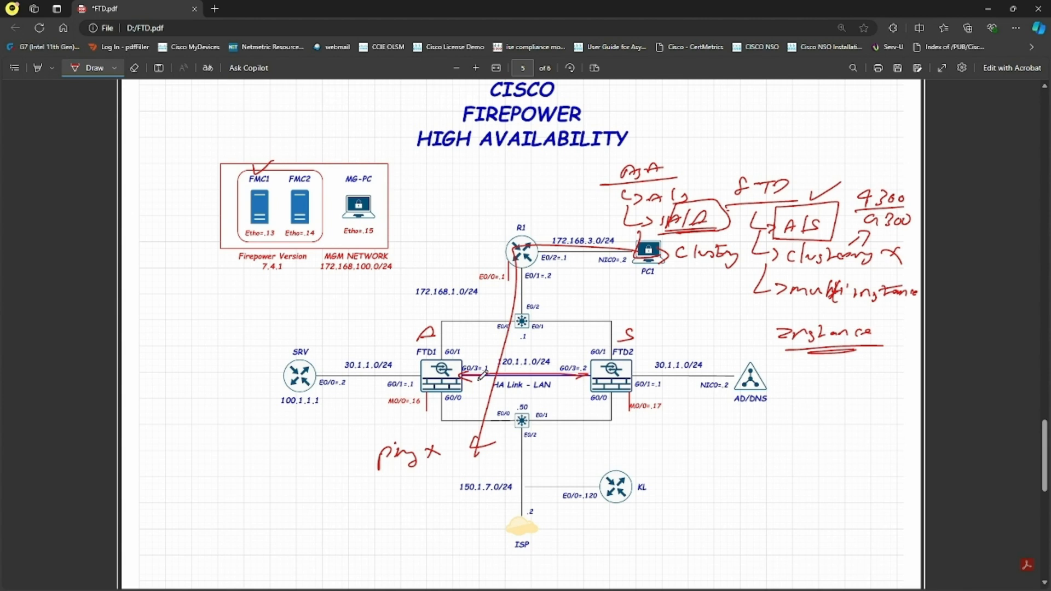
pyautogui.moveTo(464, 346); pyautogui.dragTo(466, 378)
# Check the FTD1–FTD2 link ports in the EVE topology, and set the High Availability Link interface to GigabitEthernet0/2 in Firewall Management Center.
pyautogui.click(988, 8)
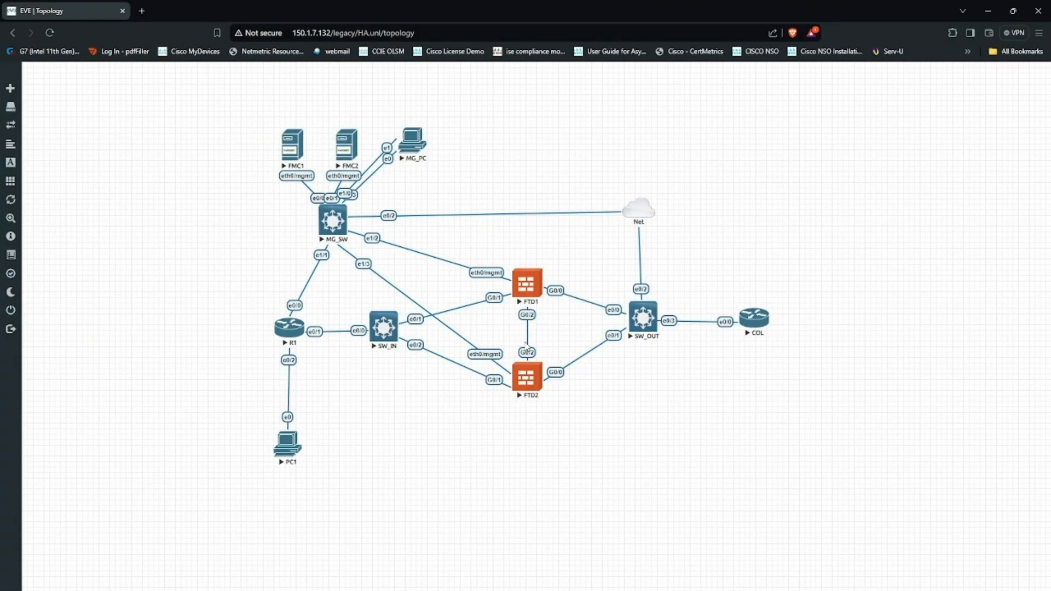
pyautogui.click(980, 15)
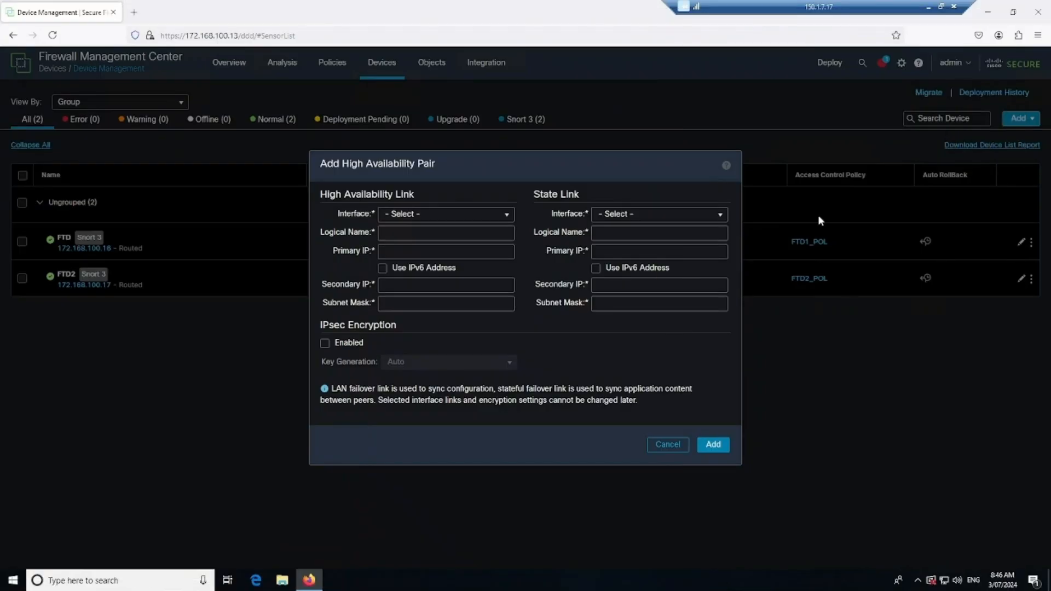
pyautogui.click(504, 215)
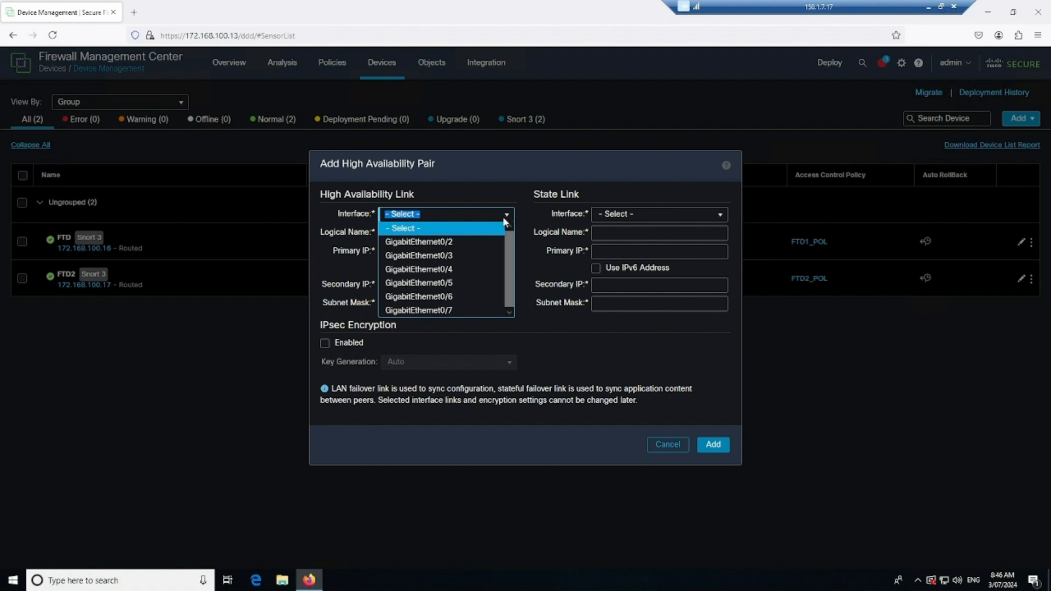
pyautogui.click(444, 241)
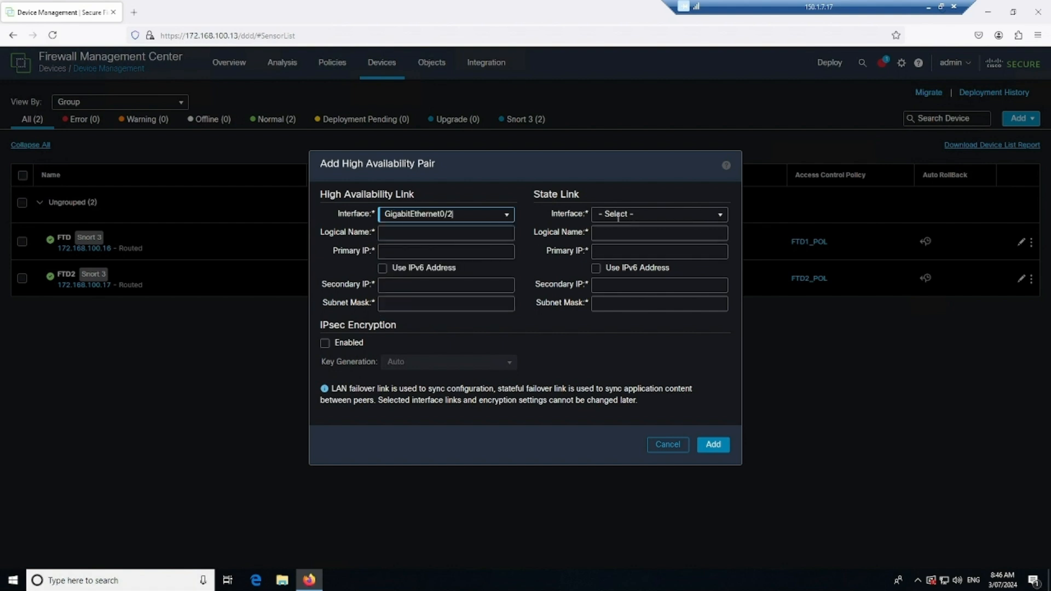
# Set the State Link interface to Same as LAN Failover Link and the High Availability Link's logical name to LAN.
pyautogui.click(719, 215)
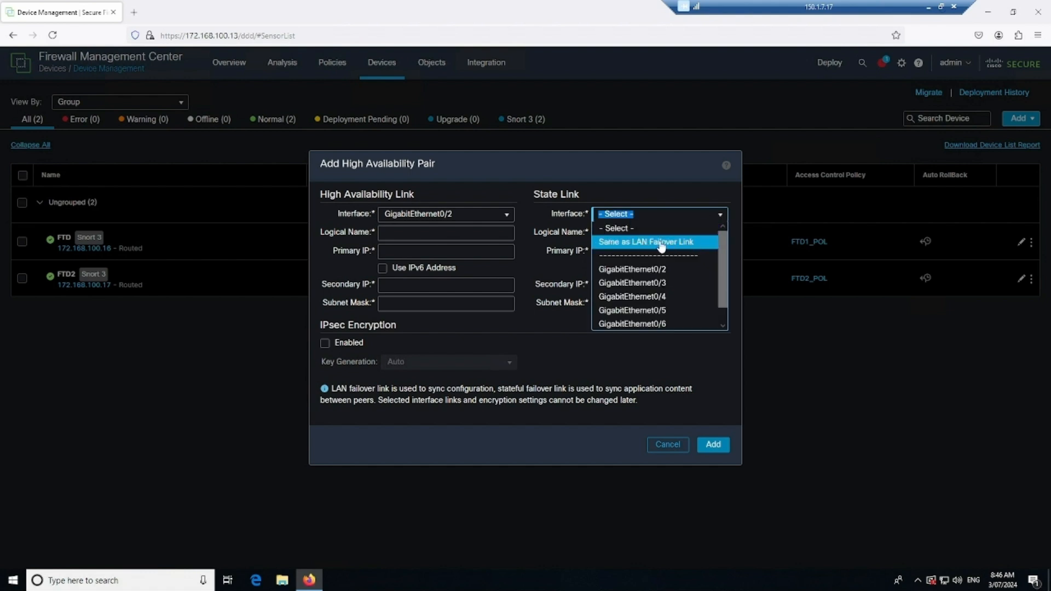
pyautogui.click(664, 244)
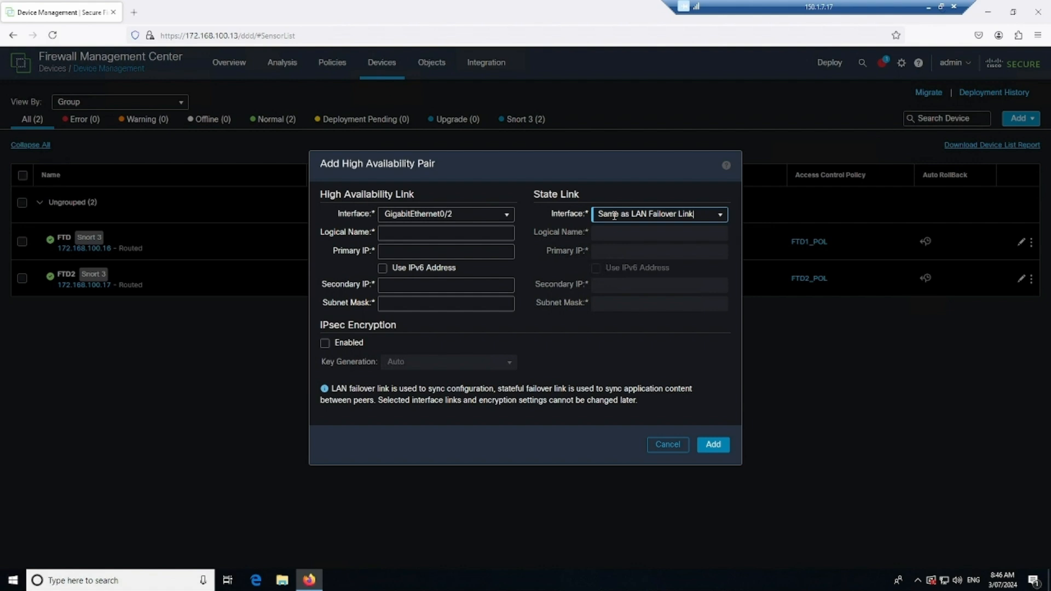
pyautogui.click(437, 232)
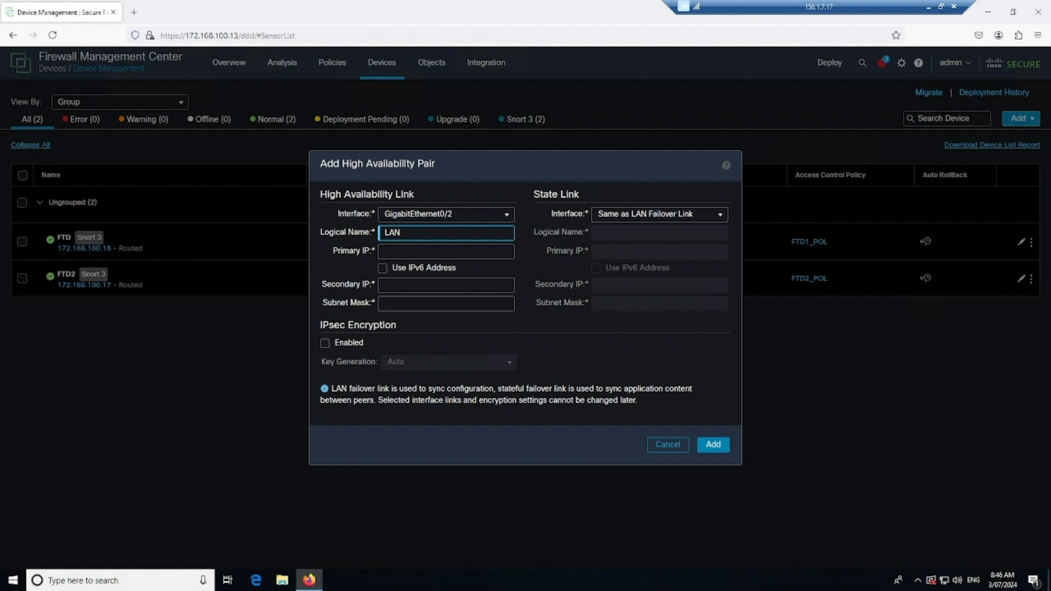
pyautogui.click(431, 251)
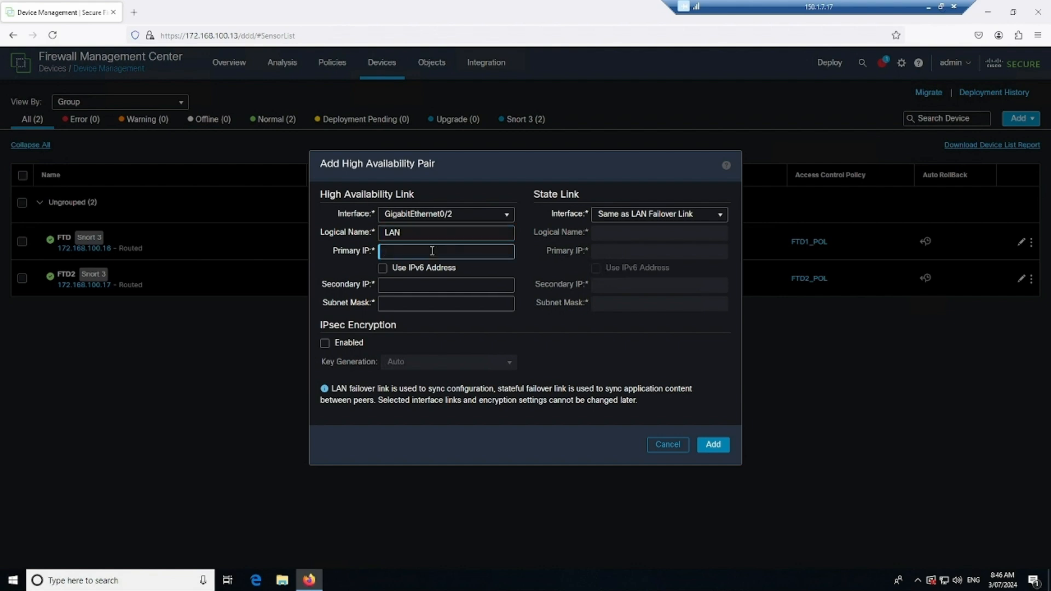
# Switch to the PDF diagram and erase the red traffic path from PC1 and the box around FTD1's G0/3 label.
pyautogui.hotkey('alt', 'Tab')
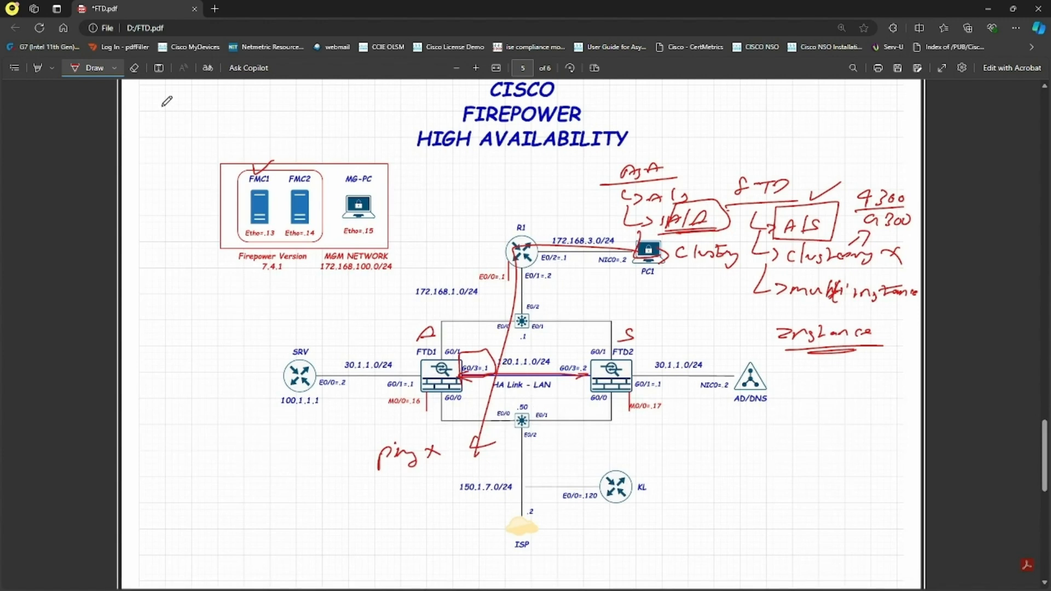
pyautogui.click(134, 67)
pyautogui.click(515, 339)
pyautogui.click(484, 364)
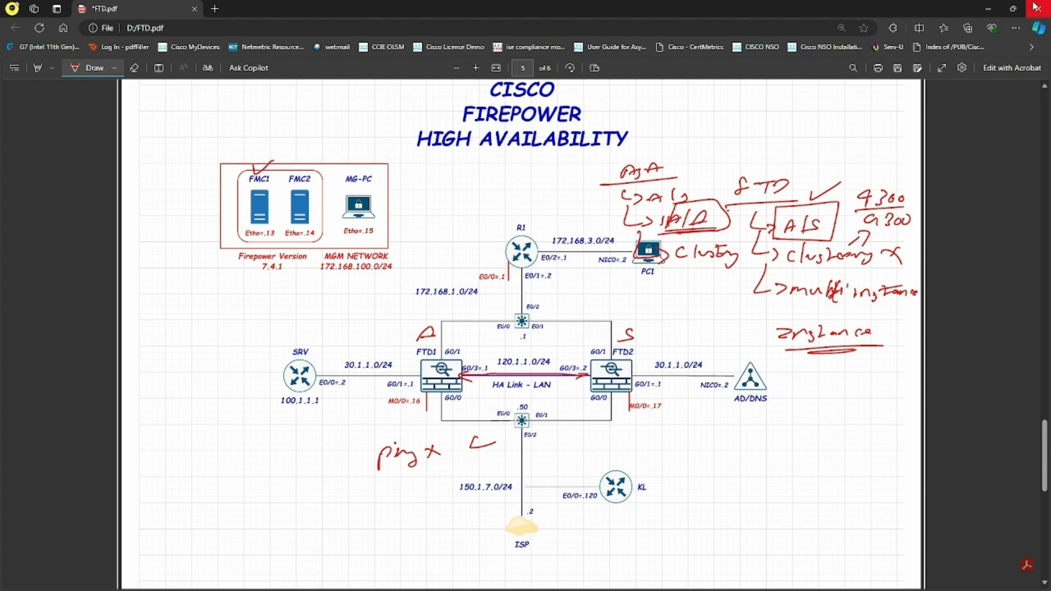
# Back in Firewall Management Center, set the link's primary IP to 120.1.1.1, secondary IP to 120.1.1.2 and subnet mask to 255.255.255.0.
pyautogui.click(988, 9)
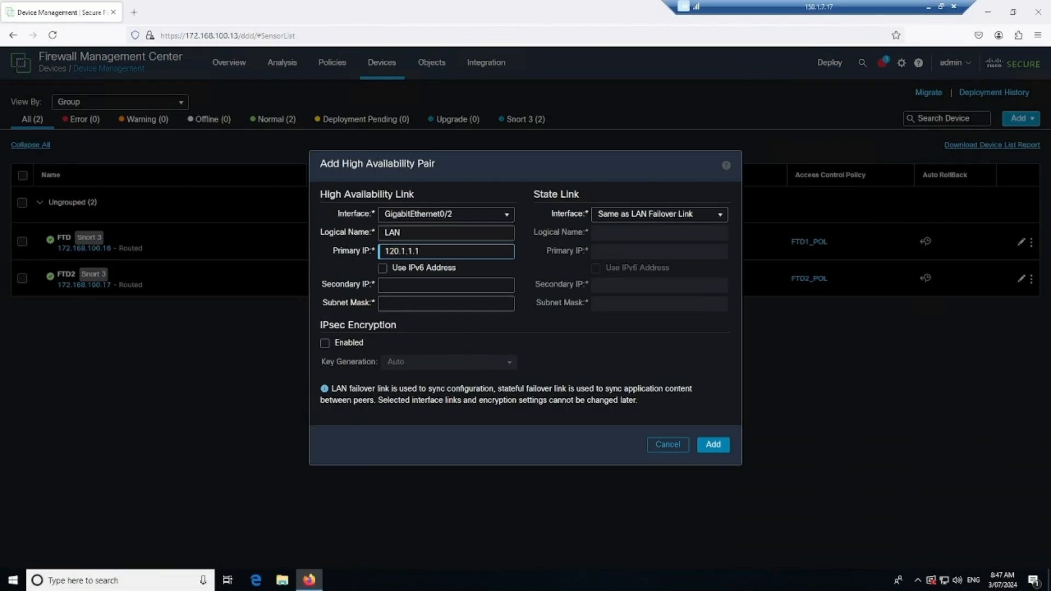
pyautogui.click(407, 289)
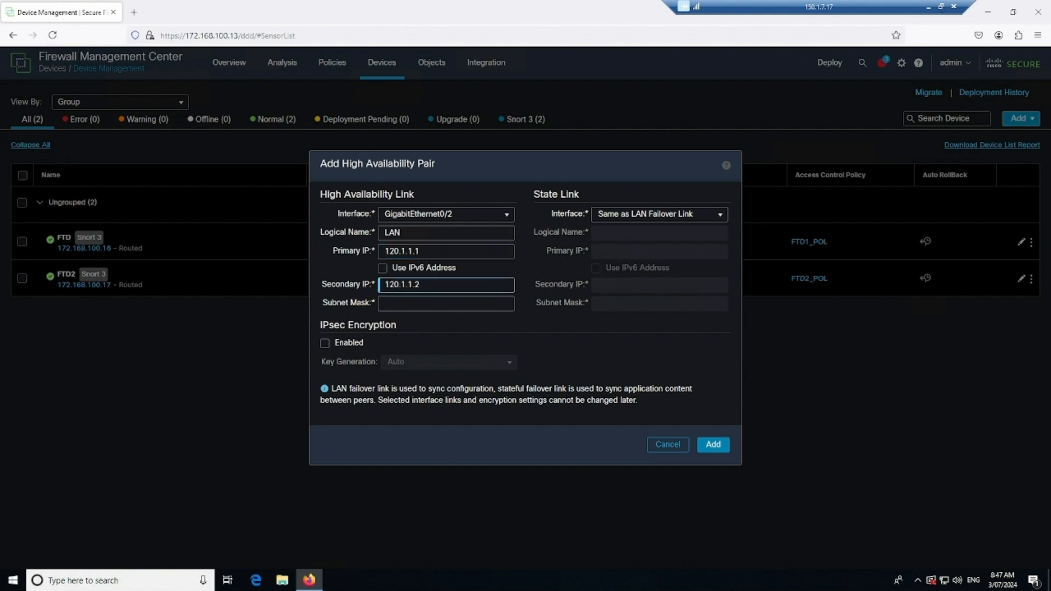
pyautogui.click(412, 305)
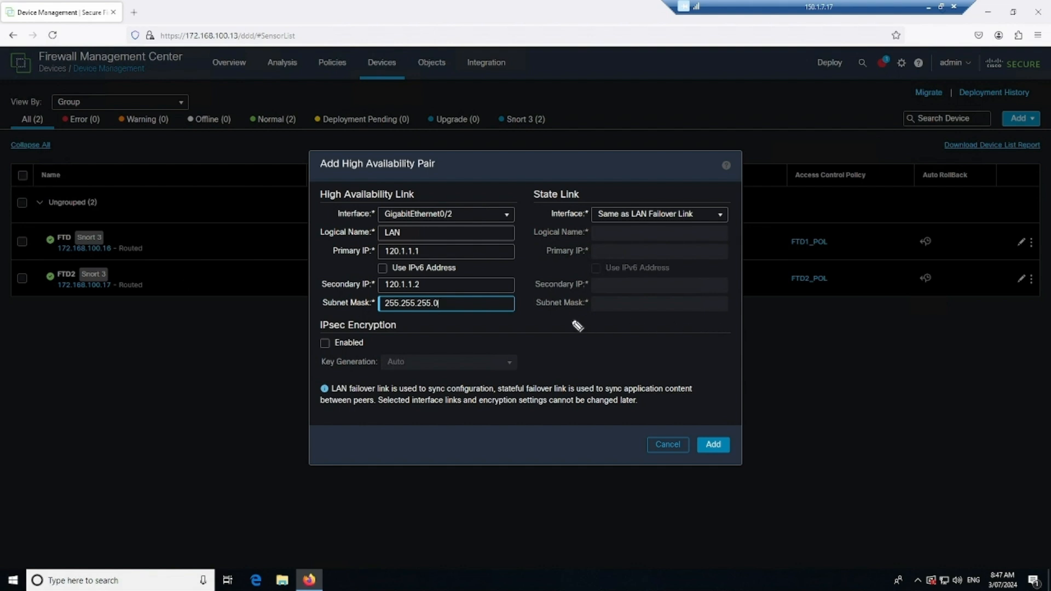
# Handwrite a yellow failover note above the link settings, and underline the Primary IP and Secondary IP labels.
pyautogui.moveTo(455, 169); pyautogui.dragTo(462, 181)
pyautogui.moveTo(465, 174); pyautogui.dragTo(472, 175)
pyautogui.moveTo(478, 166)
pyautogui.mouseDown()
pyautogui.moveTo(491, 180)
pyautogui.moveTo(502, 174)
pyautogui.mouseUp()
pyautogui.moveTo(508, 169)
pyautogui.mouseDown()
pyautogui.moveTo(511, 182)
pyautogui.moveTo(552, 165)
pyautogui.moveTo(633, 163)
pyautogui.mouseUp()
pyautogui.moveTo(555, 180); pyautogui.dragTo(641, 160)
pyautogui.moveTo(328, 265); pyautogui.dragTo(368, 253)
pyautogui.moveTo(327, 296); pyautogui.dragTo(364, 293)
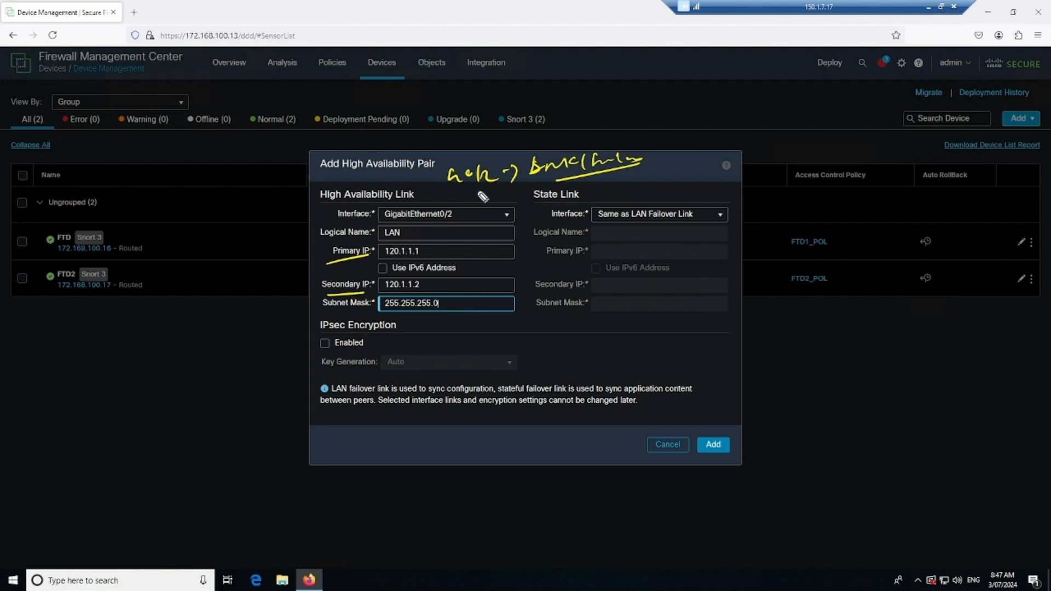
# Double-underline the handwritten G0/2 note and add yellow ticks beside the primary and secondary IP values.
pyautogui.moveTo(452, 192); pyautogui.dragTo(495, 189)
pyautogui.moveTo(447, 196); pyautogui.dragTo(497, 193)
pyautogui.moveTo(430, 251); pyautogui.dragTo(449, 245)
pyautogui.moveTo(434, 283); pyautogui.dragTo(457, 276)
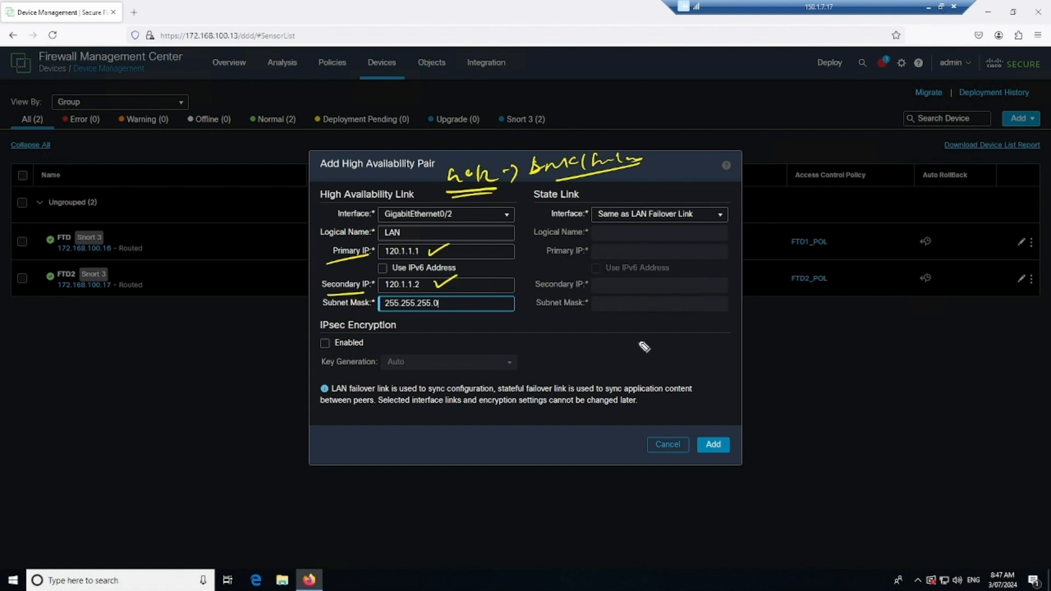
# Handwrite a yellow primary/standby IP note below the subnet mask and trace over the ticks beside both IP values.
pyautogui.moveTo(502, 338)
pyautogui.mouseDown()
pyautogui.moveTo(512, 324)
pyautogui.moveTo(558, 330)
pyautogui.moveTo(581, 316)
pyautogui.moveTo(594, 334)
pyautogui.mouseUp()
pyautogui.click(595, 305)
pyautogui.moveTo(613, 318)
pyautogui.mouseDown()
pyautogui.moveTo(605, 329)
pyautogui.moveTo(657, 323)
pyautogui.mouseUp()
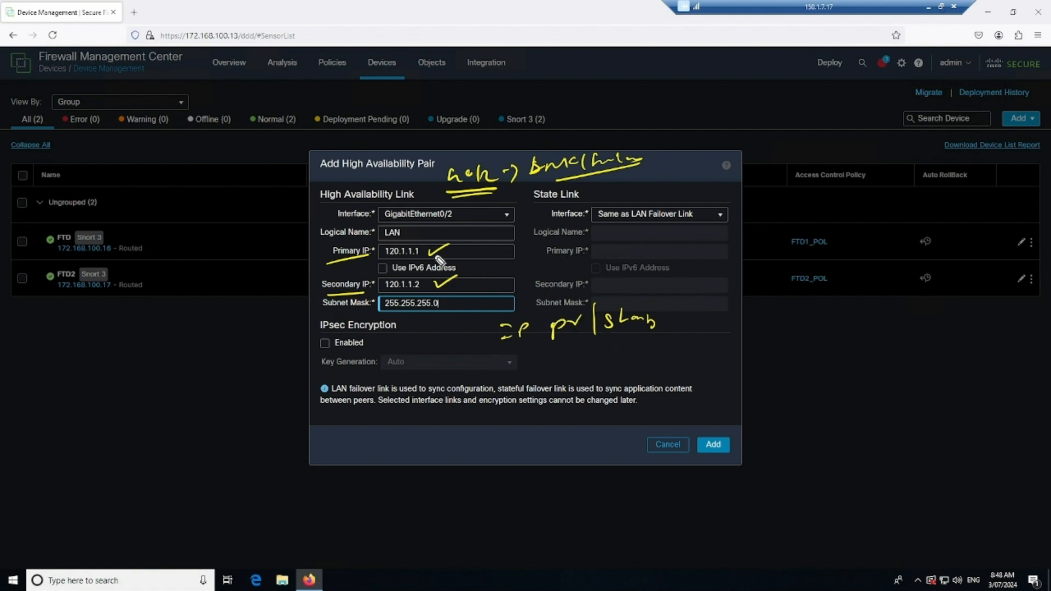
pyautogui.moveTo(429, 252); pyautogui.dragTo(449, 245)
pyautogui.moveTo(441, 288); pyautogui.dragTo(457, 277)
# Handwrite a yellow G0/1 inside, outside and DMZ list, bracket it, and label the bracket "1 IP address".
pyautogui.moveTo(664, 267)
pyautogui.mouseDown()
pyautogui.moveTo(659, 281)
pyautogui.moveTo(669, 280)
pyautogui.mouseUp()
pyautogui.moveTo(685, 260)
pyautogui.mouseDown()
pyautogui.moveTo(692, 299)
pyautogui.moveTo(737, 267)
pyautogui.moveTo(740, 295)
pyautogui.moveTo(757, 295)
pyautogui.mouseUp()
pyautogui.moveTo(718, 317); pyautogui.dragTo(727, 332)
pyautogui.moveTo(734, 328); pyautogui.dragTo(767, 321)
pyautogui.moveTo(765, 250)
pyautogui.mouseDown()
pyautogui.moveTo(797, 293)
pyautogui.moveTo(778, 318)
pyautogui.mouseUp()
pyautogui.moveTo(814, 269)
pyautogui.mouseDown()
pyautogui.moveTo(822, 263)
pyautogui.moveTo(826, 284)
pyautogui.mouseUp()
pyautogui.moveTo(818, 286); pyautogui.dragTo(956, 254)
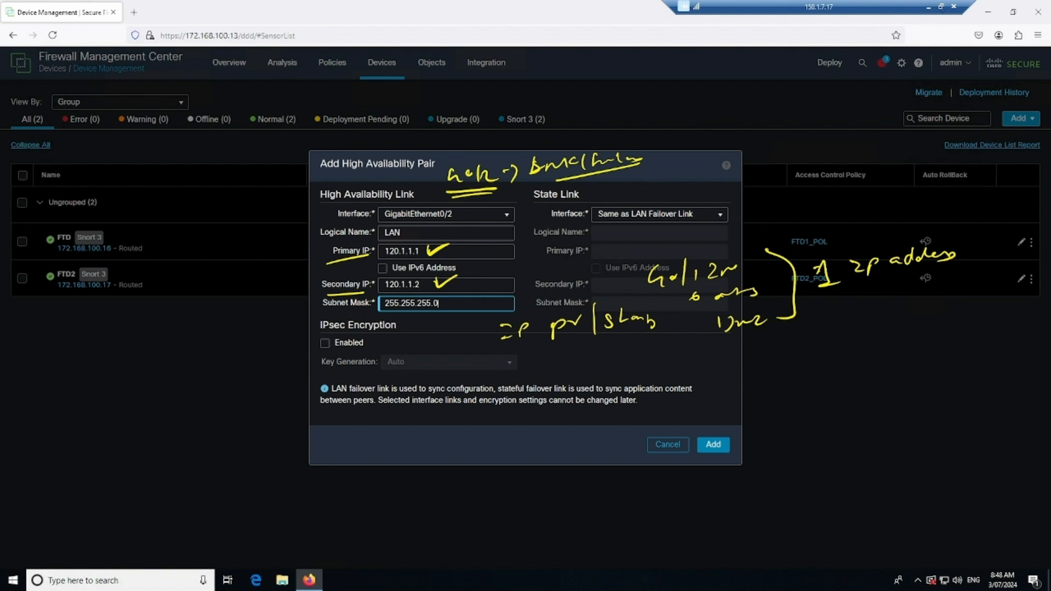
# Clear the screen annotations and add the high availability pair.
pyautogui.press('Escape')
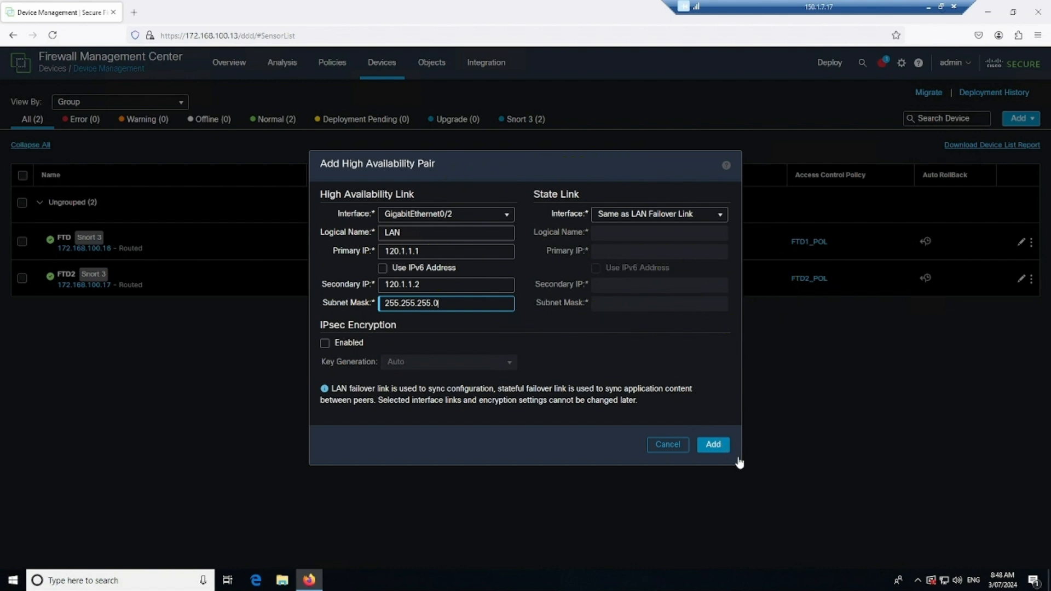
pyautogui.click(713, 445)
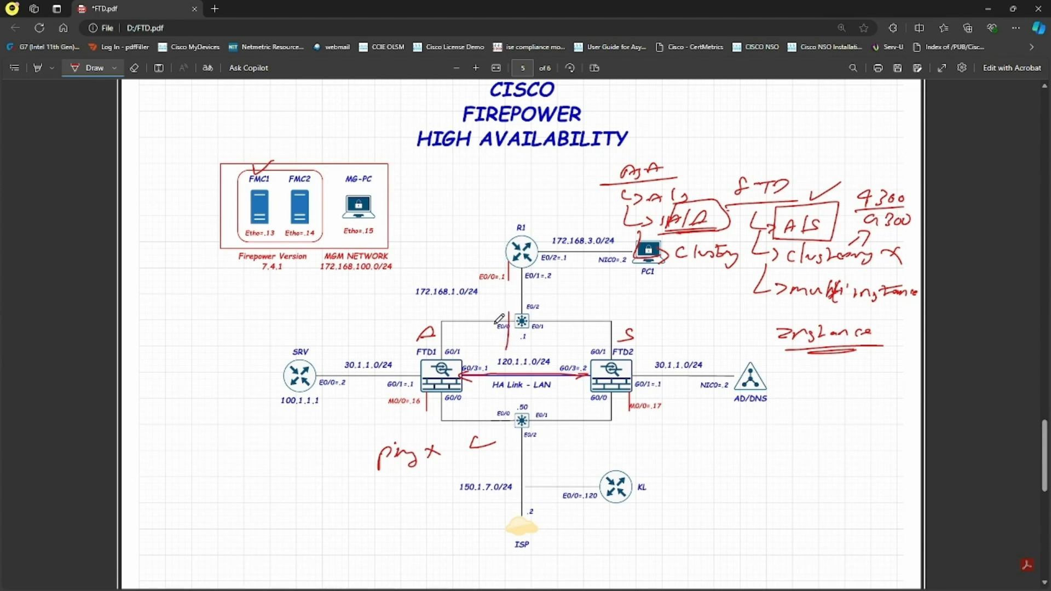
# On the PDF diagram, draw red arrowheads beside both switches, underline 172.168.1.0/24 and mark the area between the firewalls' G0/1 ports.
pyautogui.moveTo(498, 318)
pyautogui.mouseDown()
pyautogui.moveTo(513, 304)
pyautogui.moveTo(514, 315)
pyautogui.mouseUp()
pyautogui.moveTo(505, 406)
pyautogui.mouseDown()
pyautogui.moveTo(504, 444)
pyautogui.moveTo(521, 426)
pyautogui.mouseUp()
pyautogui.moveTo(404, 305); pyautogui.dragTo(502, 303)
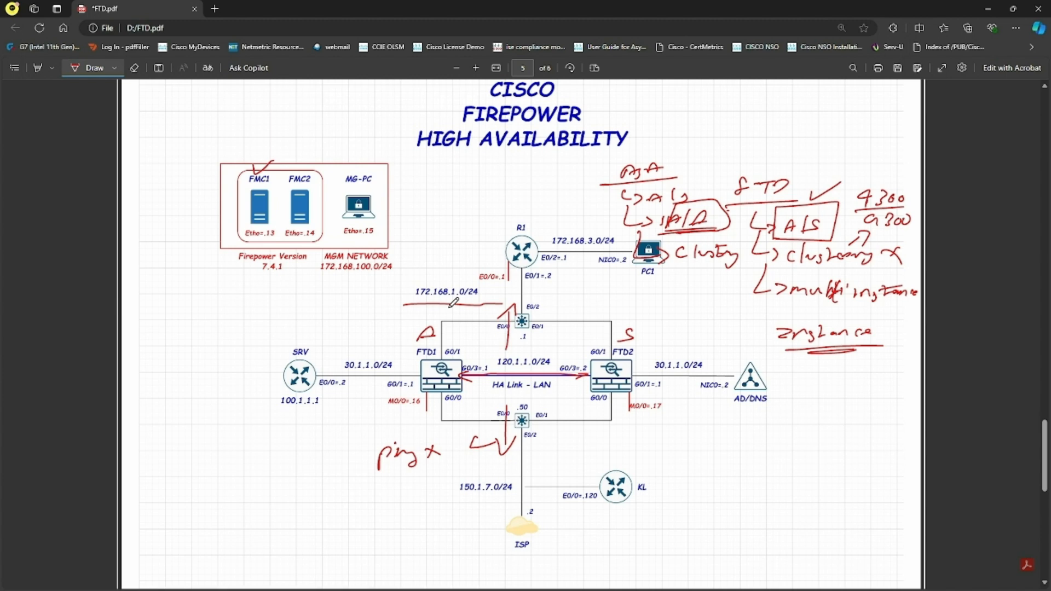
pyautogui.click(458, 342)
pyautogui.moveTo(527, 343); pyautogui.dragTo(550, 343)
pyautogui.click(600, 339)
pyautogui.moveTo(605, 334); pyautogui.dragTo(614, 343)
# Return to Firewall Management Center, highlight the High Availability Pair Added message and acknowledge it.
pyautogui.click(988, 9)
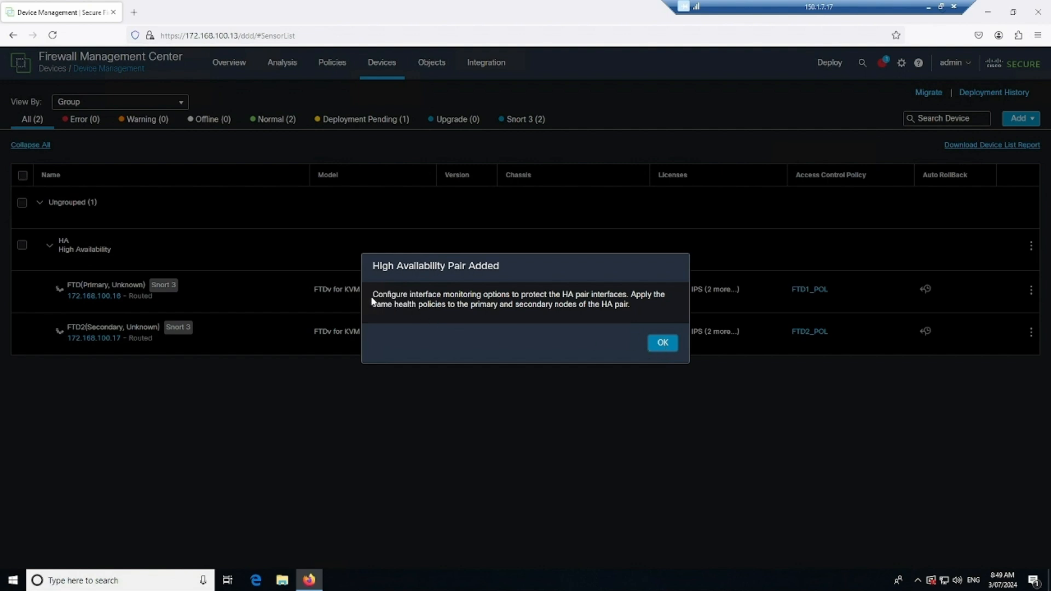
pyautogui.moveTo(373, 294); pyautogui.dragTo(632, 306)
pyautogui.click(602, 334)
pyautogui.click(663, 344)
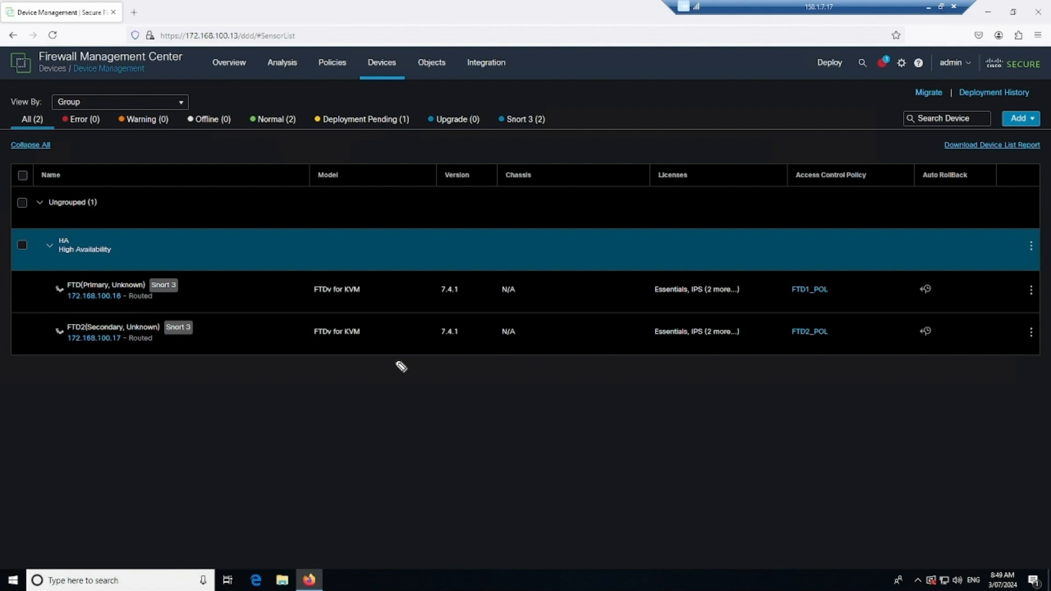
# Handwrite a boxed ASA with an arrow to Int G0/1, nameif Inside and IP add 10.1.1.1 255.255.255.0 st 10.1.1.2.
pyautogui.moveTo(484, 247)
pyautogui.mouseDown()
pyautogui.moveTo(544, 215)
pyautogui.moveTo(502, 246)
pyautogui.mouseUp()
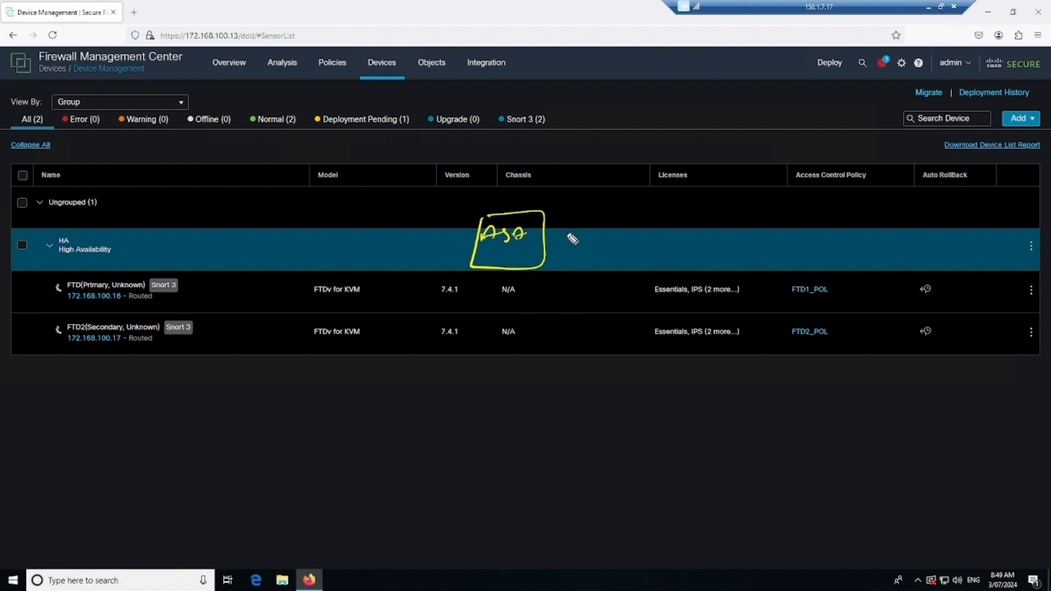
pyautogui.moveTo(568, 241)
pyautogui.mouseDown()
pyautogui.moveTo(659, 220)
pyautogui.moveTo(705, 224)
pyautogui.mouseUp()
pyautogui.moveTo(713, 215); pyautogui.dragTo(713, 222)
pyautogui.moveTo(638, 255); pyautogui.dragTo(721, 246)
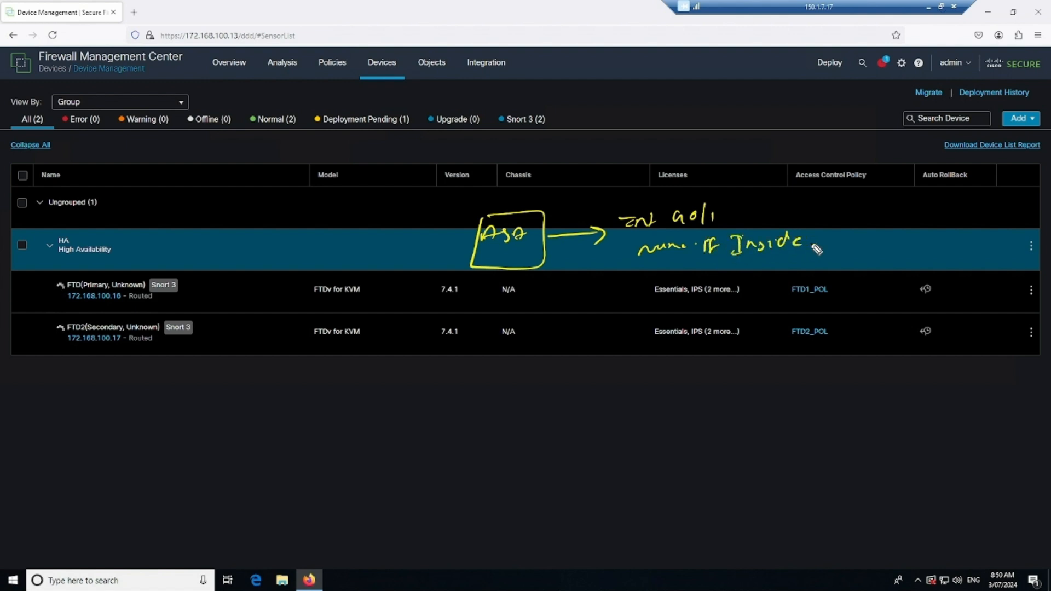
pyautogui.moveTo(593, 290); pyautogui.dragTo(617, 302)
pyautogui.moveTo(638, 291)
pyautogui.mouseDown()
pyautogui.moveTo(747, 274)
pyautogui.moveTo(793, 281)
pyautogui.moveTo(941, 240)
pyautogui.moveTo(949, 252)
pyautogui.moveTo(962, 245)
pyautogui.mouseUp()
pyautogui.moveTo(972, 237); pyautogui.dragTo(1031, 239)
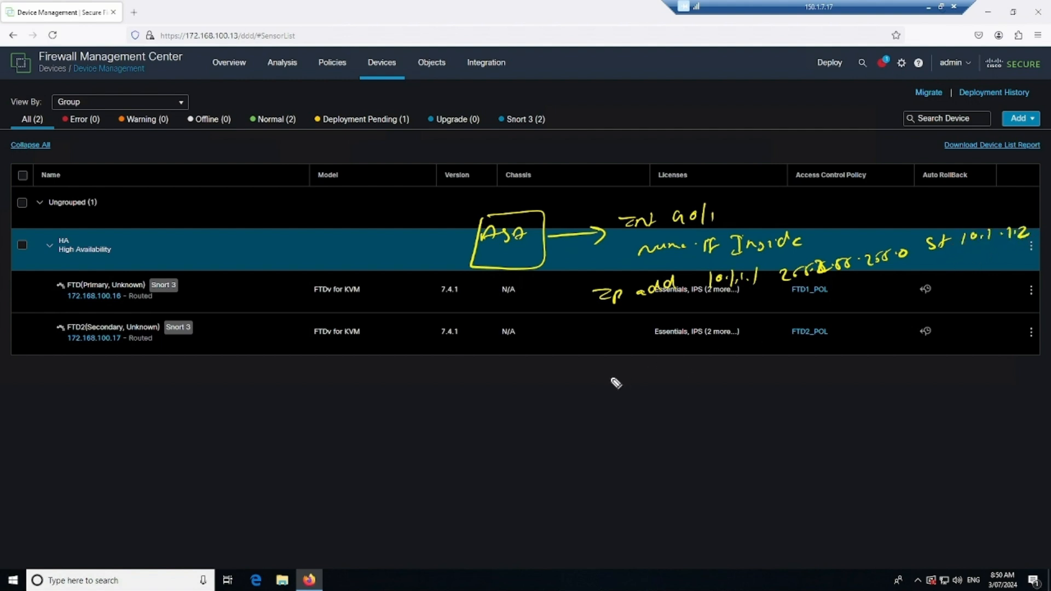
# Handwrite and underline 172.168.1.1 below the device list, and box and cross out the ASA example's standby address.
pyautogui.moveTo(523, 400)
pyautogui.mouseDown()
pyautogui.moveTo(521, 420)
pyautogui.moveTo(577, 403)
pyautogui.moveTo(586, 415)
pyautogui.moveTo(630, 414)
pyautogui.mouseUp()
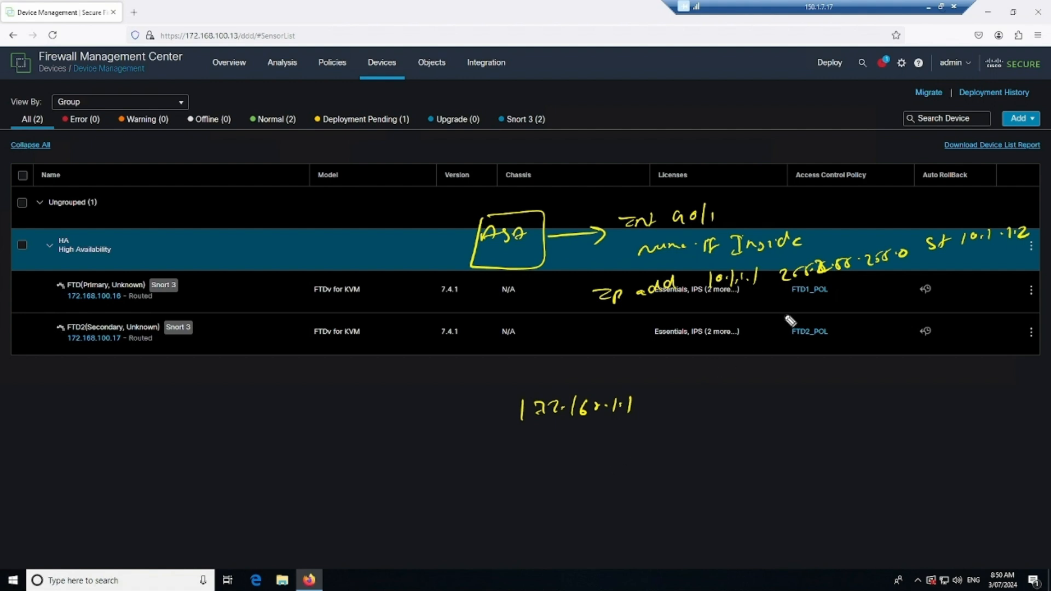
pyautogui.moveTo(935, 252)
pyautogui.mouseDown()
pyautogui.moveTo(1021, 250)
pyautogui.moveTo(1030, 208)
pyautogui.moveTo(931, 249)
pyautogui.moveTo(1000, 246)
pyautogui.mouseUp()
pyautogui.moveTo(999, 228); pyautogui.dragTo(983, 248)
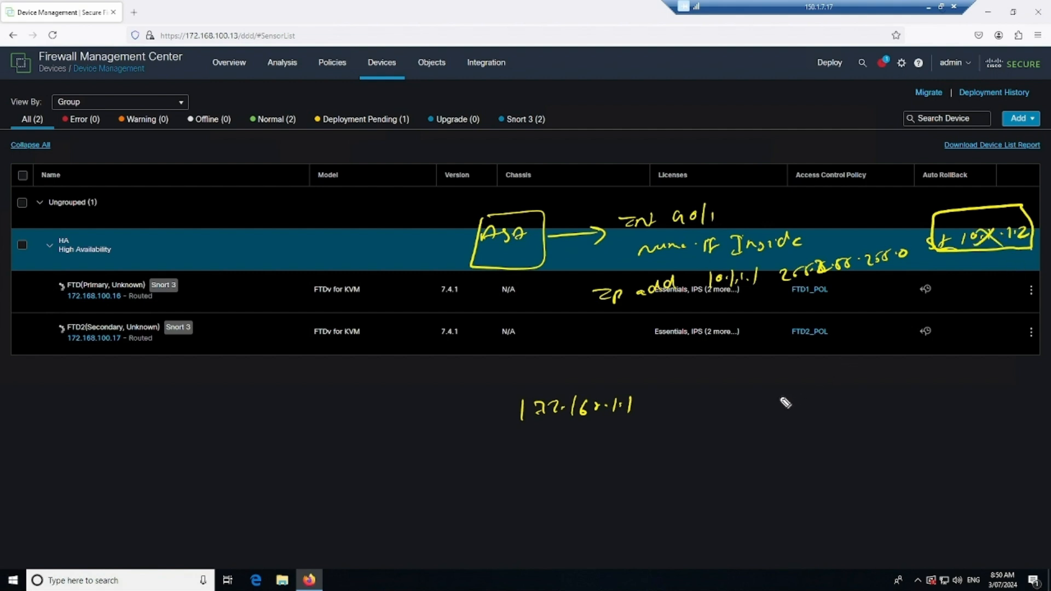
pyautogui.moveTo(512, 441); pyautogui.dragTo(654, 431)
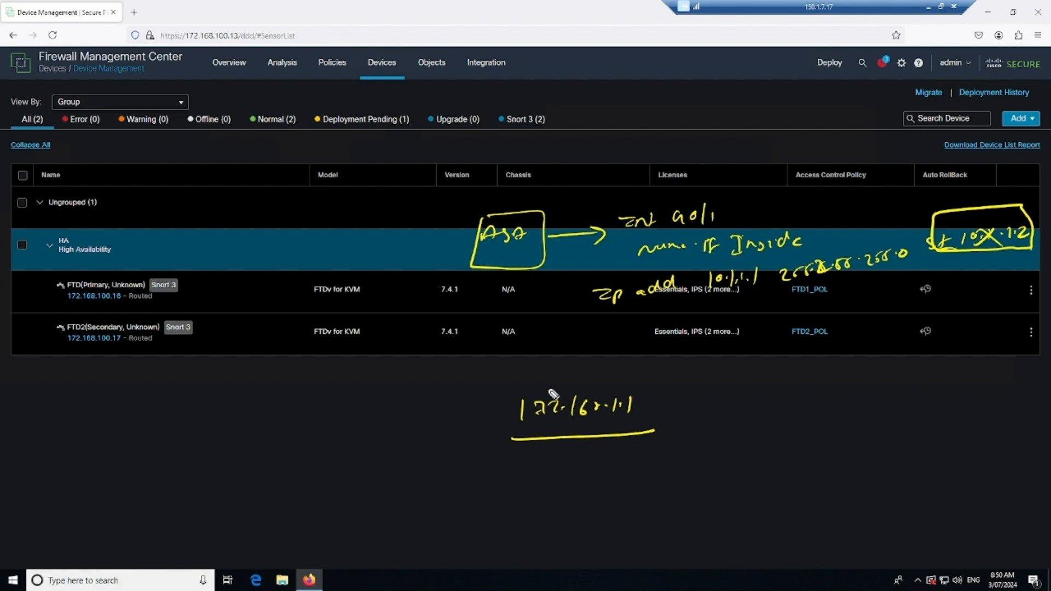
# Label the handwritten 172.168.1.1 as primary, and write an underlined Secondary heading with "no IP add" beside it.
pyautogui.moveTo(592, 365)
pyautogui.mouseDown()
pyautogui.moveTo(624, 362)
pyautogui.moveTo(617, 372)
pyautogui.mouseUp()
pyautogui.moveTo(784, 353); pyautogui.dragTo(773, 367)
pyautogui.moveTo(789, 361); pyautogui.dragTo(875, 366)
pyautogui.moveTo(769, 389); pyautogui.dragTo(875, 378)
pyautogui.moveTo(796, 405); pyautogui.dragTo(925, 391)
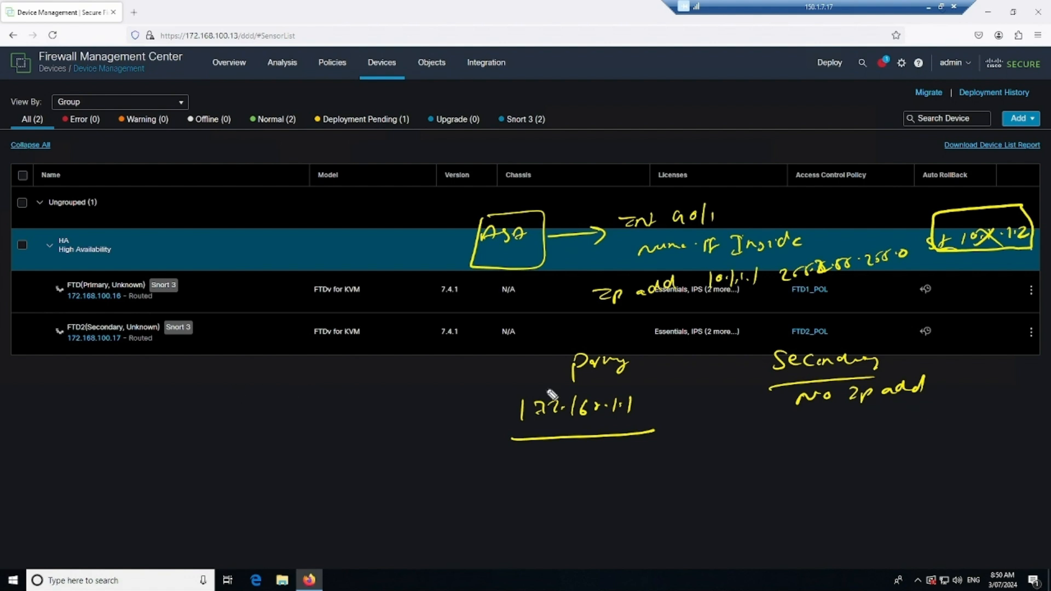
# Handwrite the failover addresses 120.1.1.1 and 120.1.1.2 in yellow below the FTD2 row.
pyautogui.moveTo(179, 370)
pyautogui.mouseDown()
pyautogui.moveTo(178, 392)
pyautogui.moveTo(204, 380)
pyautogui.mouseUp()
pyautogui.moveTo(208, 375); pyautogui.dragTo(219, 379)
pyautogui.moveTo(237, 369)
pyautogui.mouseDown()
pyautogui.moveTo(235, 381)
pyautogui.moveTo(248, 380)
pyautogui.mouseUp()
pyautogui.moveTo(270, 366); pyautogui.dragTo(270, 379)
pyautogui.moveTo(180, 446)
pyautogui.mouseDown()
pyautogui.moveTo(191, 457)
pyautogui.moveTo(208, 449)
pyautogui.moveTo(173, 467)
pyautogui.mouseUp()
pyautogui.moveTo(235, 441); pyautogui.dragTo(235, 445)
pyautogui.moveTo(244, 432); pyautogui.dragTo(252, 440)
pyautogui.moveTo(257, 430); pyautogui.dragTo(271, 436)
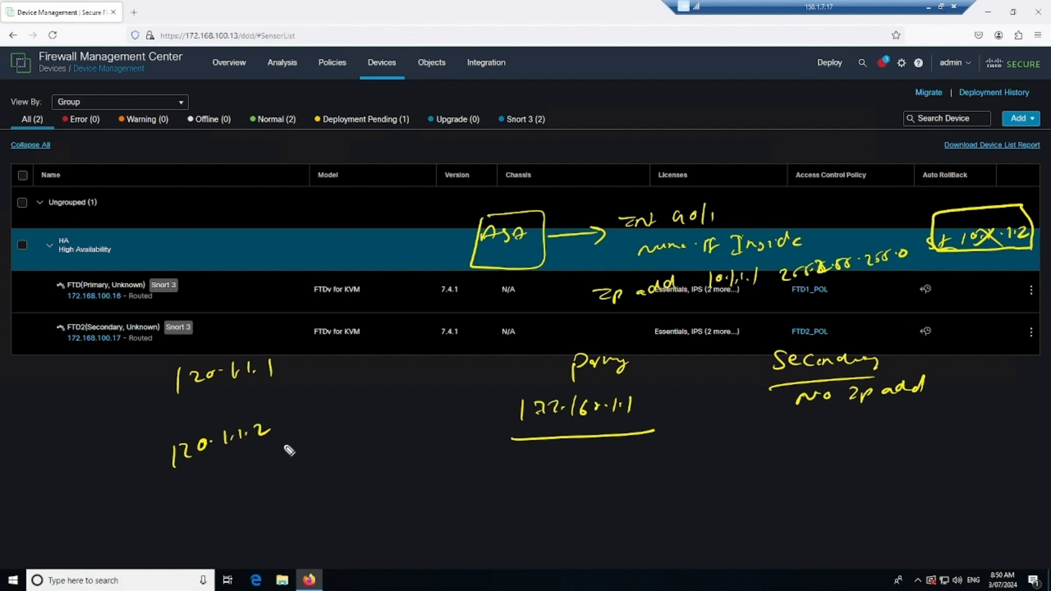
# Draw arrows from the two handwritten 120.1.1.x addresses to FTD labels and their G0/2 failover interfaces, linked by a double arrow.
pyautogui.moveTo(286, 366); pyautogui.dragTo(298, 364)
pyautogui.moveTo(301, 358)
pyautogui.mouseDown()
pyautogui.moveTo(310, 368)
pyautogui.moveTo(357, 363)
pyautogui.moveTo(507, 311)
pyautogui.mouseUp()
pyautogui.moveTo(431, 340)
pyautogui.mouseDown()
pyautogui.moveTo(434, 355)
pyautogui.moveTo(504, 340)
pyautogui.mouseUp()
pyautogui.moveTo(290, 421)
pyautogui.mouseDown()
pyautogui.moveTo(323, 411)
pyautogui.moveTo(316, 421)
pyautogui.mouseUp()
pyautogui.moveTo(342, 398)
pyautogui.mouseDown()
pyautogui.moveTo(343, 409)
pyautogui.moveTo(362, 399)
pyautogui.moveTo(375, 407)
pyautogui.moveTo(414, 392)
pyautogui.mouseUp()
pyautogui.moveTo(407, 387)
pyautogui.mouseDown()
pyautogui.moveTo(407, 399)
pyautogui.moveTo(474, 393)
pyautogui.moveTo(438, 356)
pyautogui.moveTo(446, 361)
pyautogui.mouseUp()
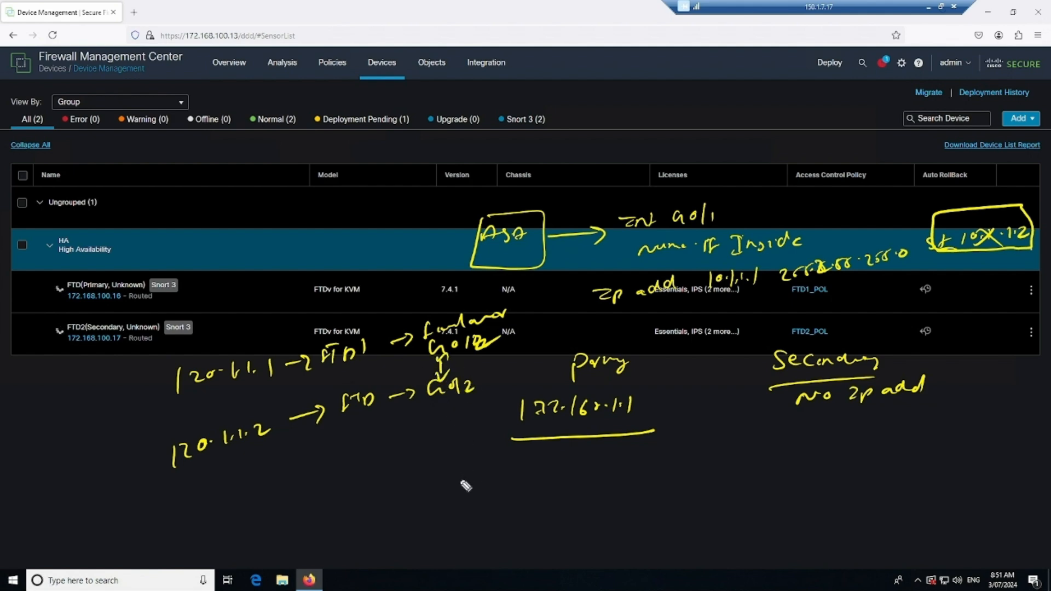
# Box the handwritten 172.168.1.1, add In, G0/1 and outside labels around it, and put crosses under the Secondary heading.
pyautogui.moveTo(512, 390)
pyautogui.mouseDown()
pyautogui.moveTo(513, 398)
pyautogui.moveTo(659, 416)
pyautogui.moveTo(606, 384)
pyautogui.mouseUp()
pyautogui.moveTo(567, 462); pyautogui.dragTo(567, 472)
pyautogui.moveTo(570, 471); pyautogui.dragTo(589, 473)
pyautogui.moveTo(599, 456); pyautogui.dragTo(598, 477)
pyautogui.moveTo(665, 405); pyautogui.dragTo(697, 403)
pyautogui.moveTo(651, 458); pyautogui.dragTo(712, 447)
pyautogui.moveTo(819, 398); pyautogui.dragTo(857, 434)
# Bracket the FTD and FTD2 rows, annotate them with in/out IP address and secondary notes, and box the handwritten 120.1.1.2.
pyautogui.moveTo(47, 290)
pyautogui.mouseDown()
pyautogui.moveTo(34, 313)
pyautogui.moveTo(46, 332)
pyautogui.mouseUp()
pyautogui.moveTo(200, 286)
pyautogui.mouseDown()
pyautogui.moveTo(226, 293)
pyautogui.moveTo(290, 258)
pyautogui.moveTo(365, 257)
pyautogui.moveTo(411, 235)
pyautogui.moveTo(408, 249)
pyautogui.mouseUp()
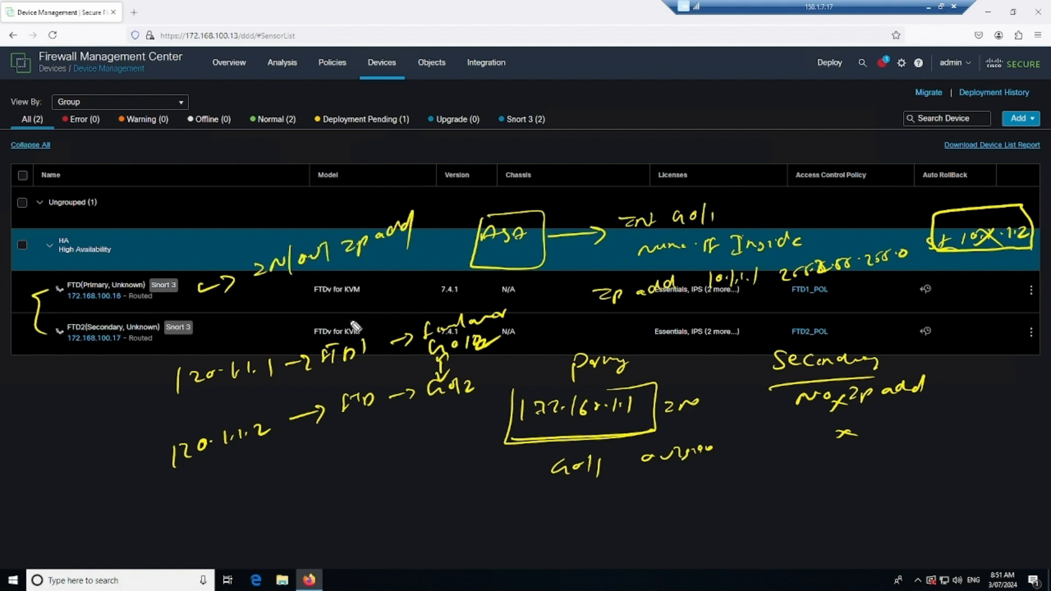
pyautogui.moveTo(216, 331)
pyautogui.mouseDown()
pyautogui.moveTo(327, 316)
pyautogui.moveTo(248, 346)
pyautogui.mouseUp()
pyautogui.moveTo(353, 307); pyautogui.dragTo(356, 318)
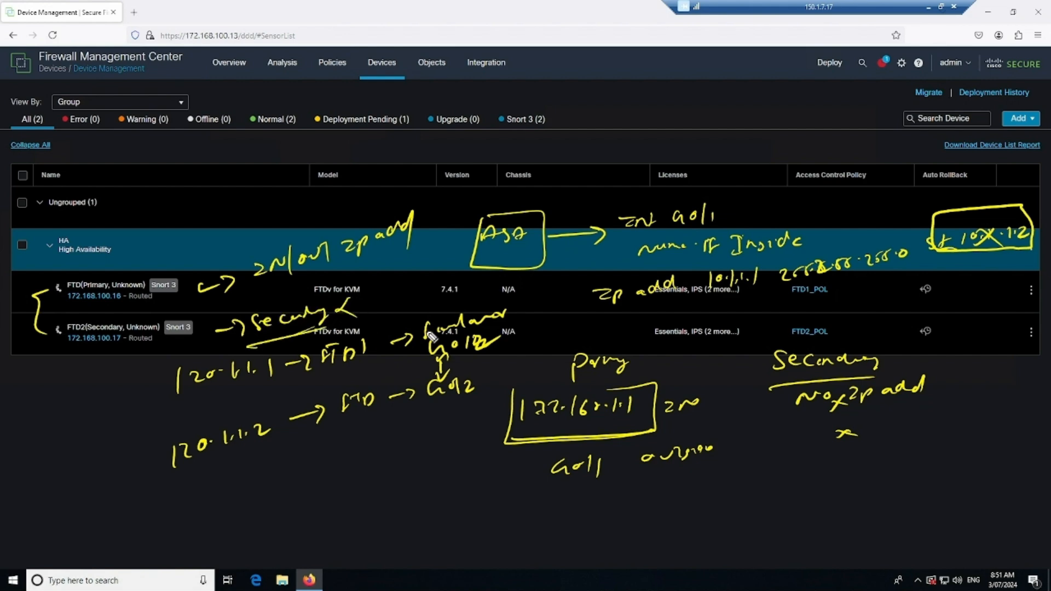
pyautogui.moveTo(171, 481)
pyautogui.mouseDown()
pyautogui.moveTo(290, 455)
pyautogui.moveTo(174, 454)
pyautogui.moveTo(172, 486)
pyautogui.mouseUp()
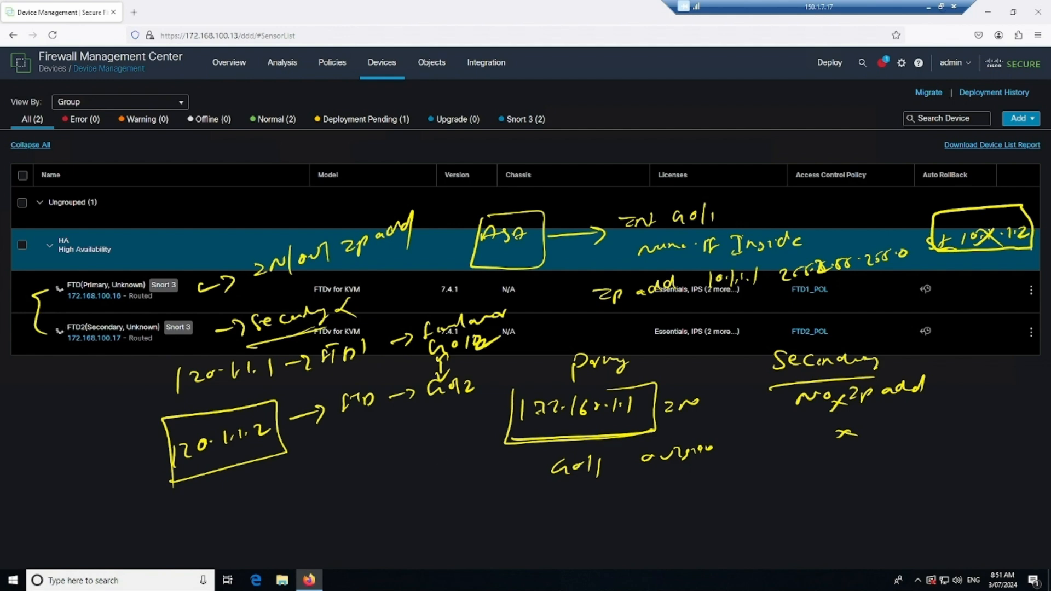
# Handwrite an underlined note below the secondary notes, sketch a two-arrow ping flow with one arrow crossed, and clear all annotations.
pyautogui.moveTo(745, 460)
pyautogui.mouseDown()
pyautogui.moveTo(788, 466)
pyautogui.moveTo(851, 451)
pyautogui.mouseUp()
pyautogui.moveTo(774, 483); pyautogui.dragTo(843, 470)
pyautogui.moveTo(649, 515)
pyautogui.mouseDown()
pyautogui.moveTo(649, 524)
pyautogui.moveTo(684, 525)
pyautogui.moveTo(684, 539)
pyautogui.moveTo(838, 512)
pyautogui.moveTo(846, 523)
pyautogui.mouseUp()
pyautogui.moveTo(890, 506); pyautogui.dragTo(944, 502)
pyautogui.moveTo(740, 538)
pyautogui.mouseDown()
pyautogui.moveTo(820, 532)
pyautogui.moveTo(827, 540)
pyautogui.mouseUp()
pyautogui.moveTo(765, 512)
pyautogui.mouseDown()
pyautogui.moveTo(819, 500)
pyautogui.moveTo(807, 528)
pyautogui.mouseUp()
pyautogui.moveTo(807, 521); pyautogui.dragTo(799, 528)
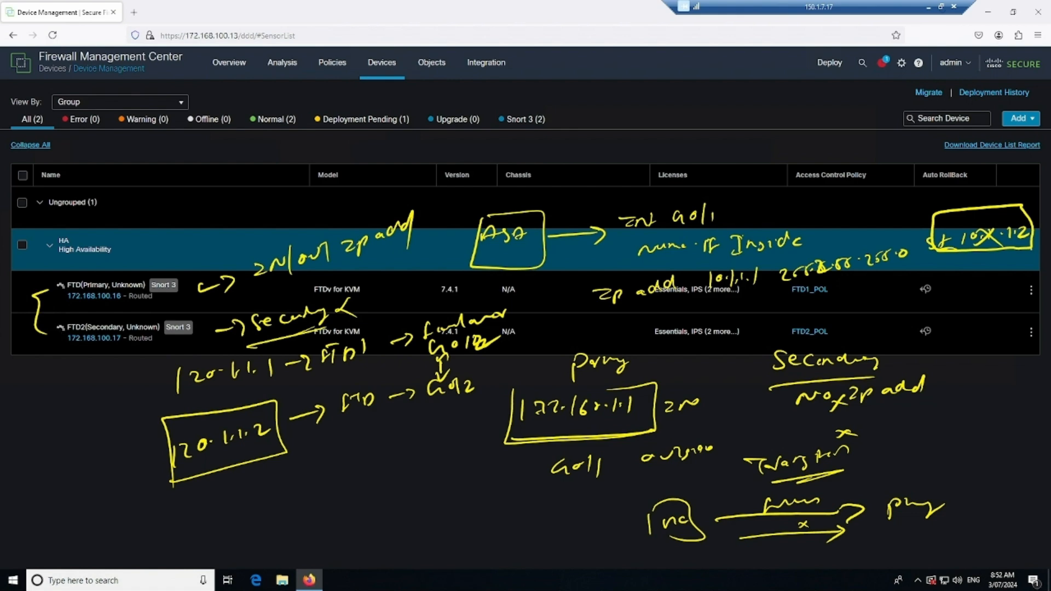
pyautogui.press('Escape')
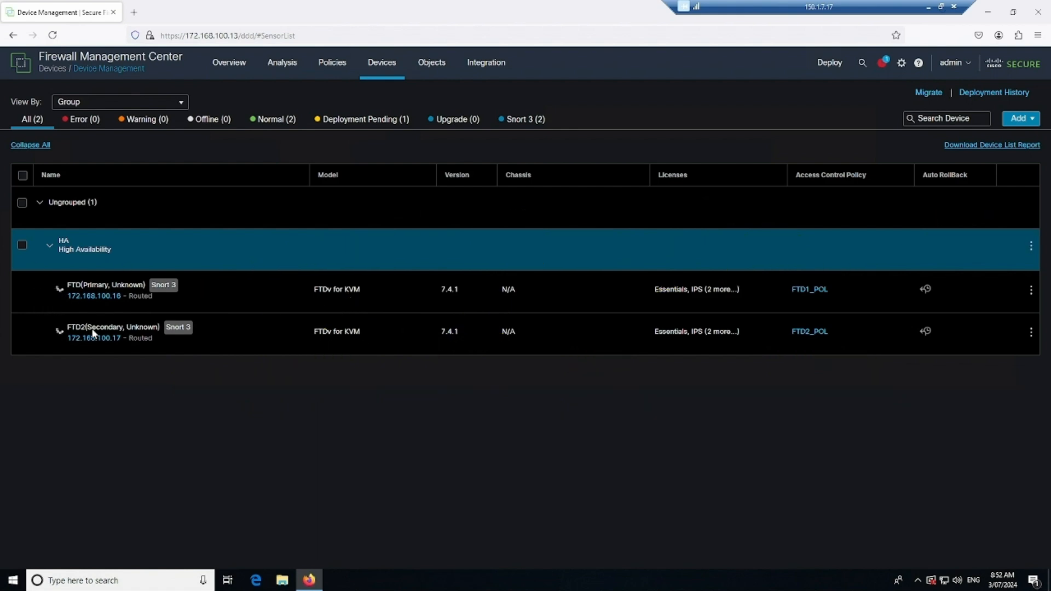
# Check the deployment and task notifications, and view FTD2's high availability status details.
pyautogui.click(882, 65)
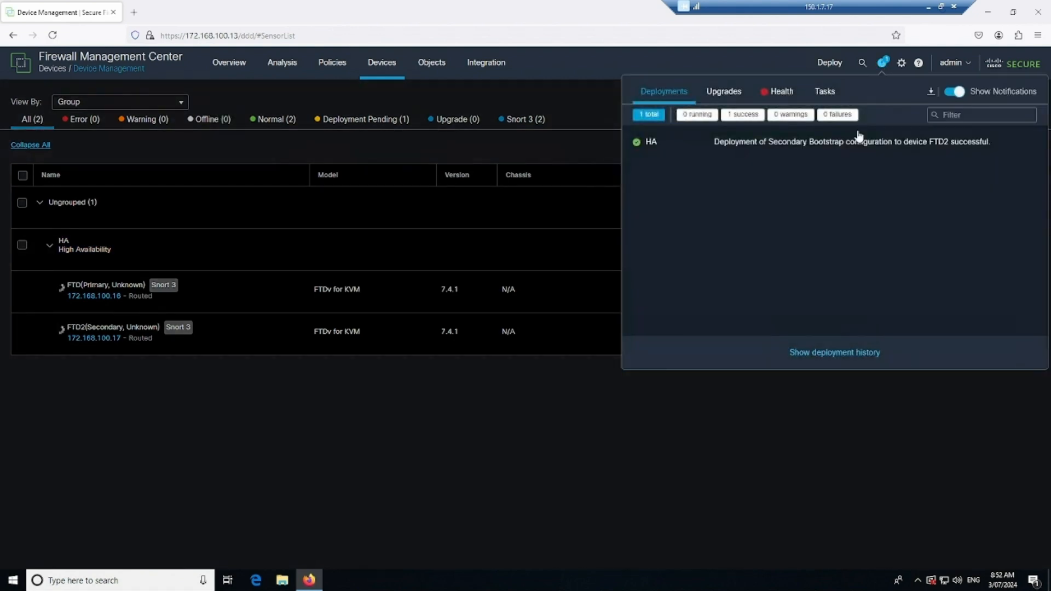
pyautogui.click(825, 92)
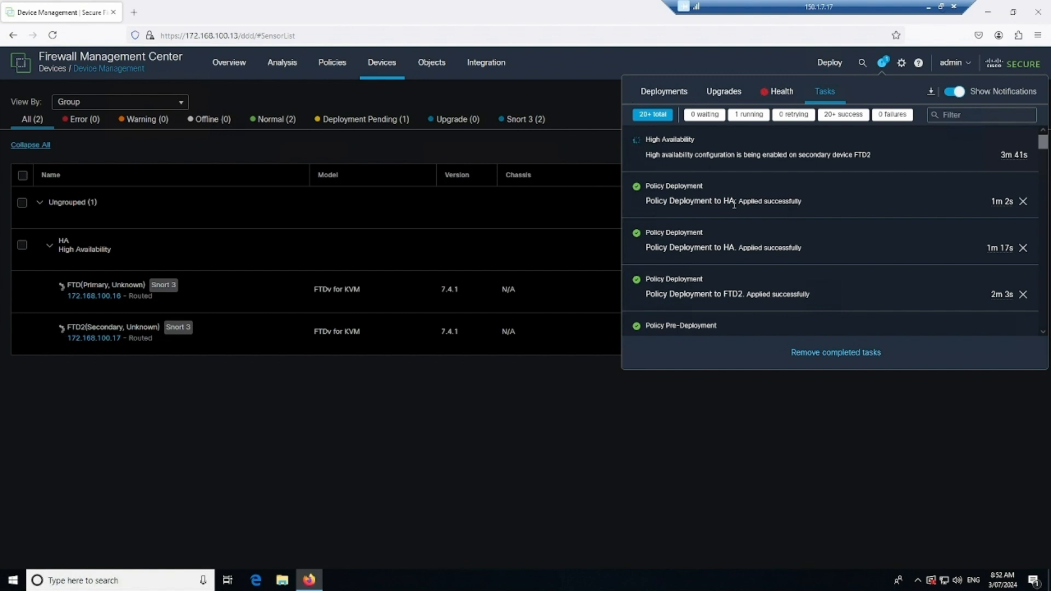
pyautogui.click(461, 412)
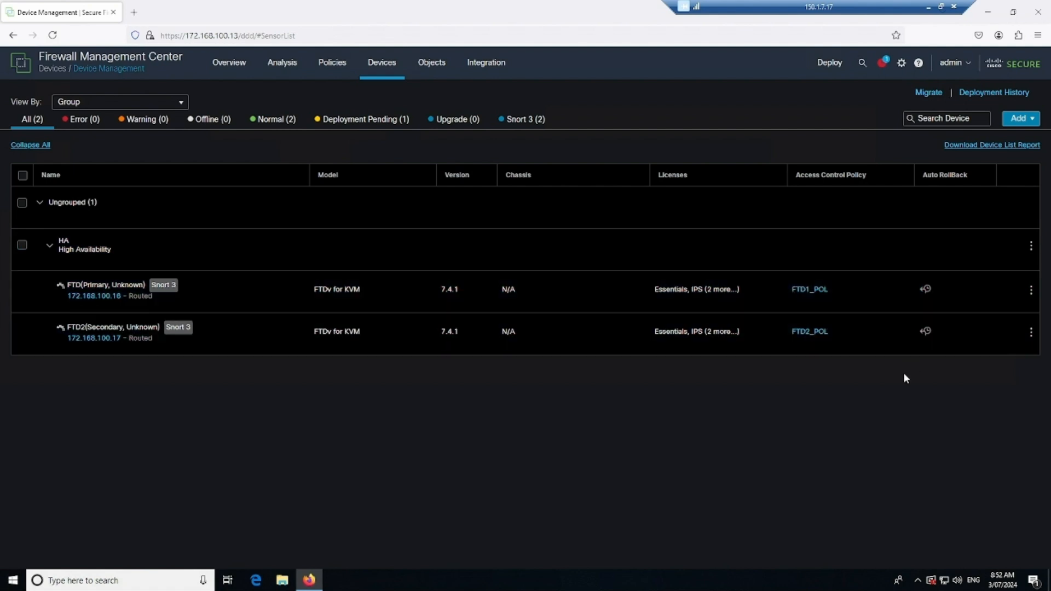
pyautogui.click(59, 330)
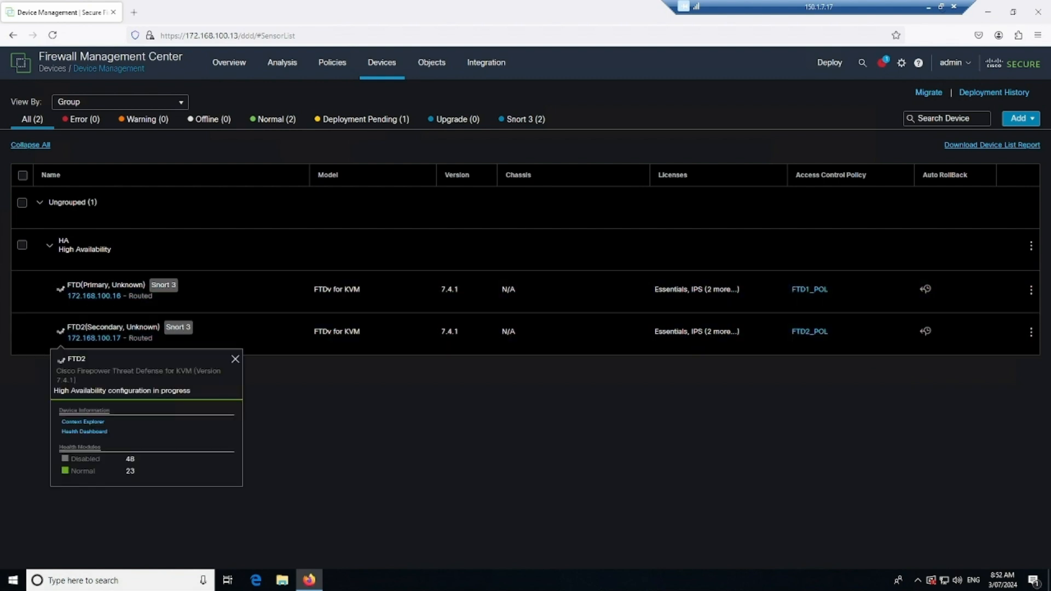
pyautogui.click(368, 482)
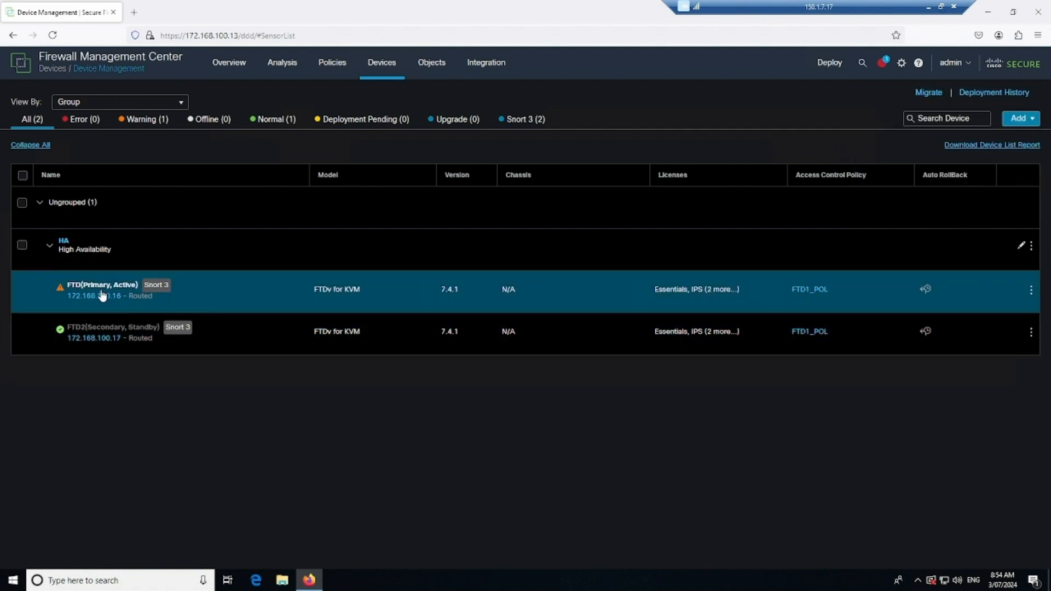
# Check both devices' HA roles, and open the HA pair to review its link, monitored interfaces and failover trigger criteria.
pyautogui.moveTo(105, 291)
pyautogui.moveTo(137, 335)
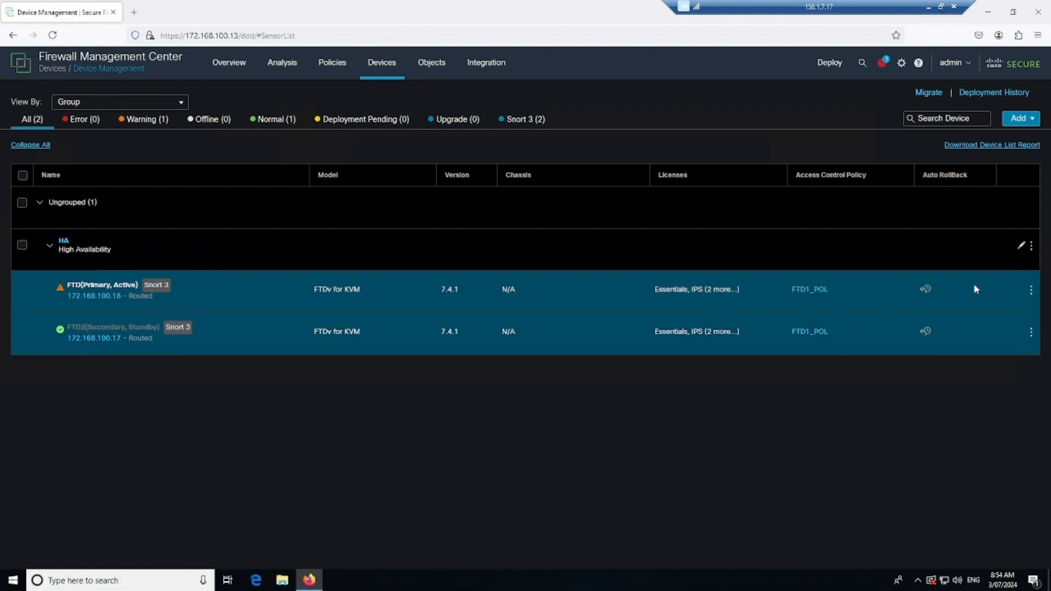
pyautogui.click(1020, 249)
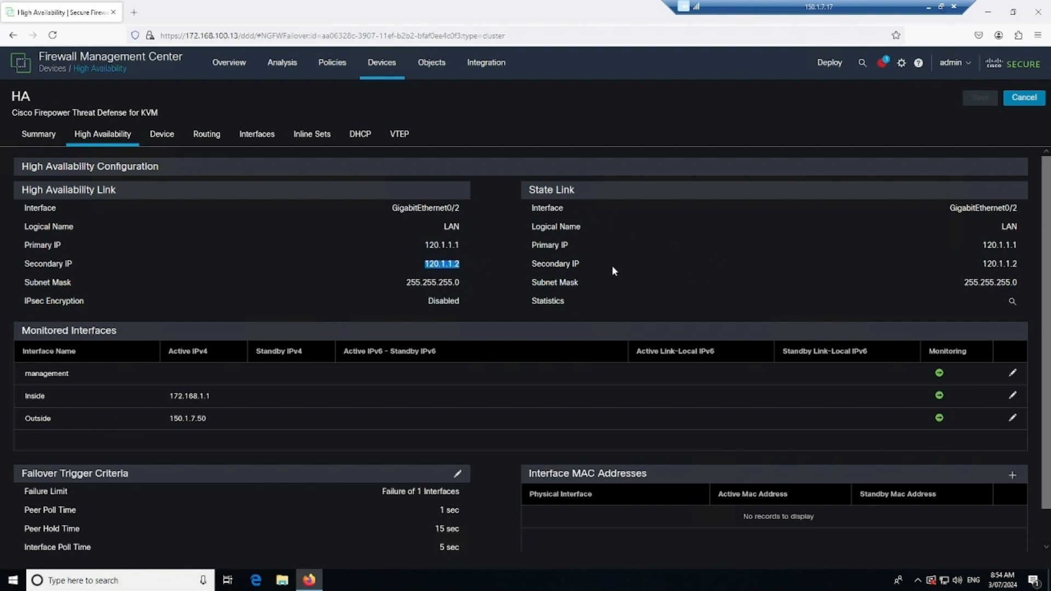
pyautogui.scroll(-1, 613, 270)
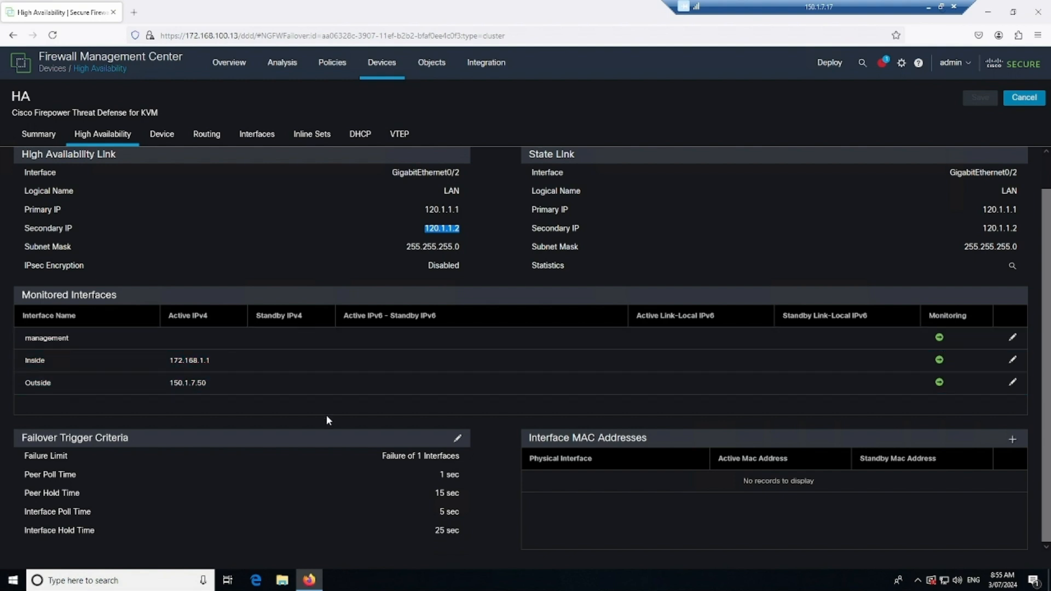
# Inspect GigabitEthernet0/3's general and IPv4 settings, discard the edit and return to the pair's High Availability settings.
pyautogui.click(261, 141)
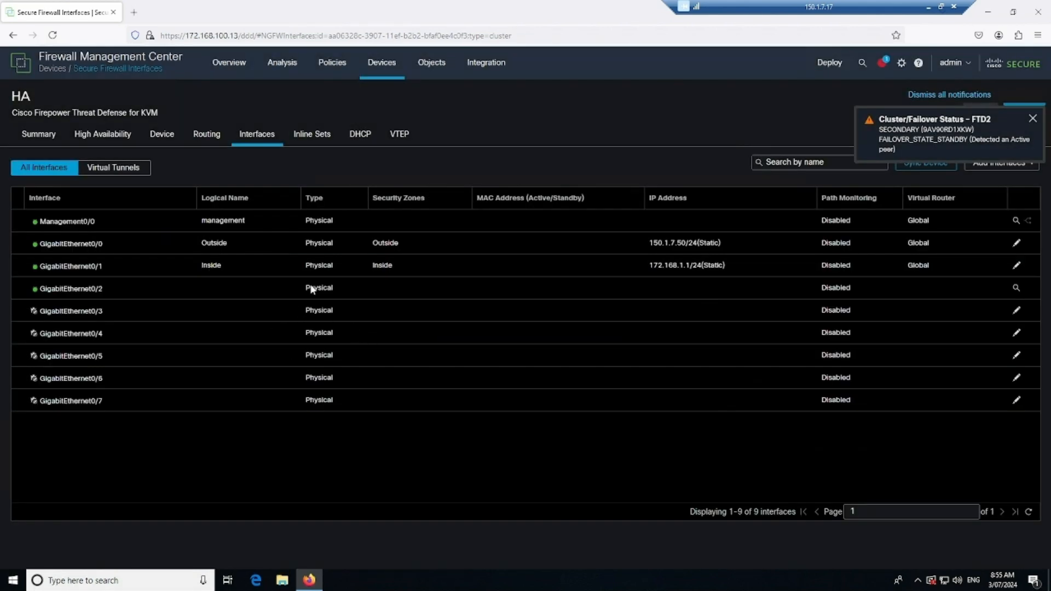
pyautogui.click(1017, 311)
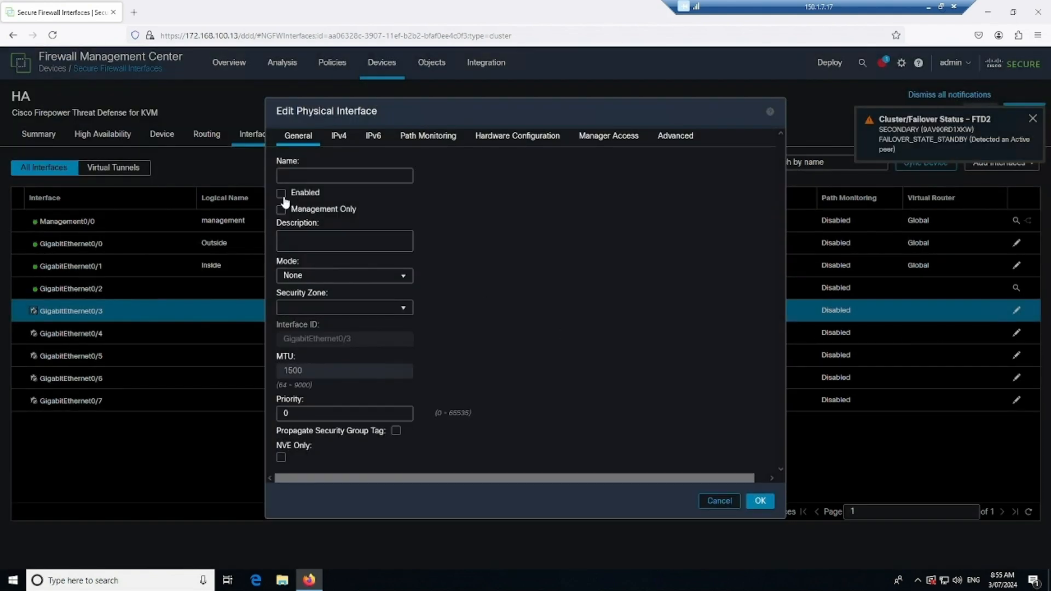
pyautogui.click(282, 195)
pyautogui.click(335, 207)
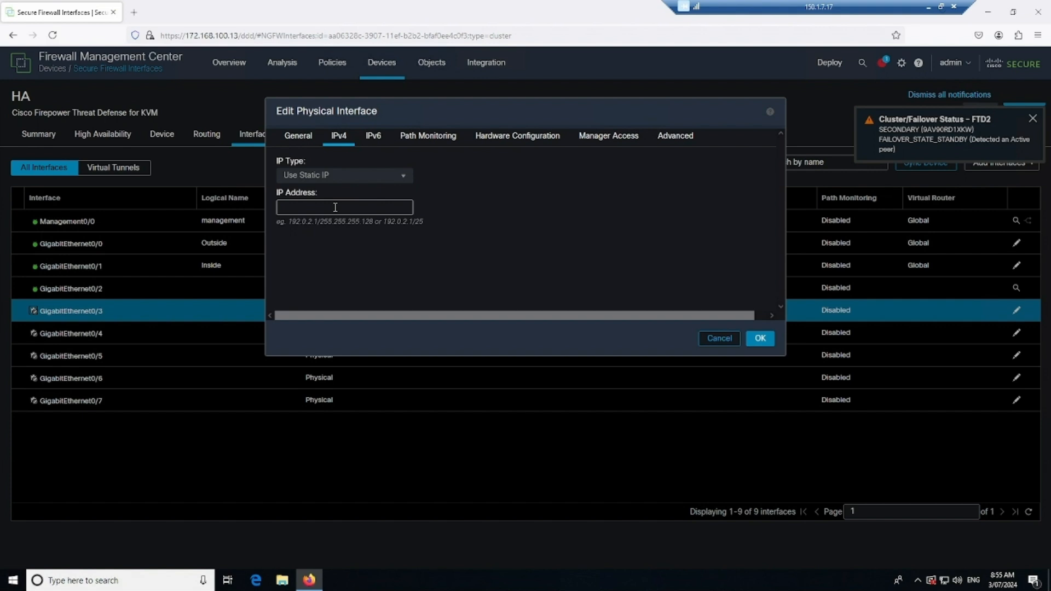
pyautogui.click(721, 342)
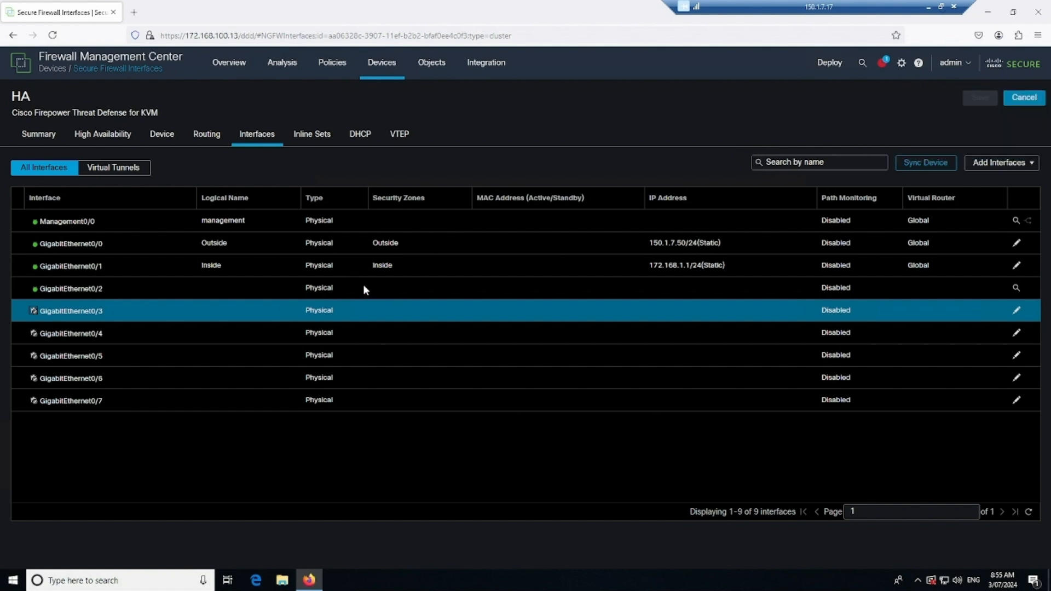
pyautogui.click(104, 141)
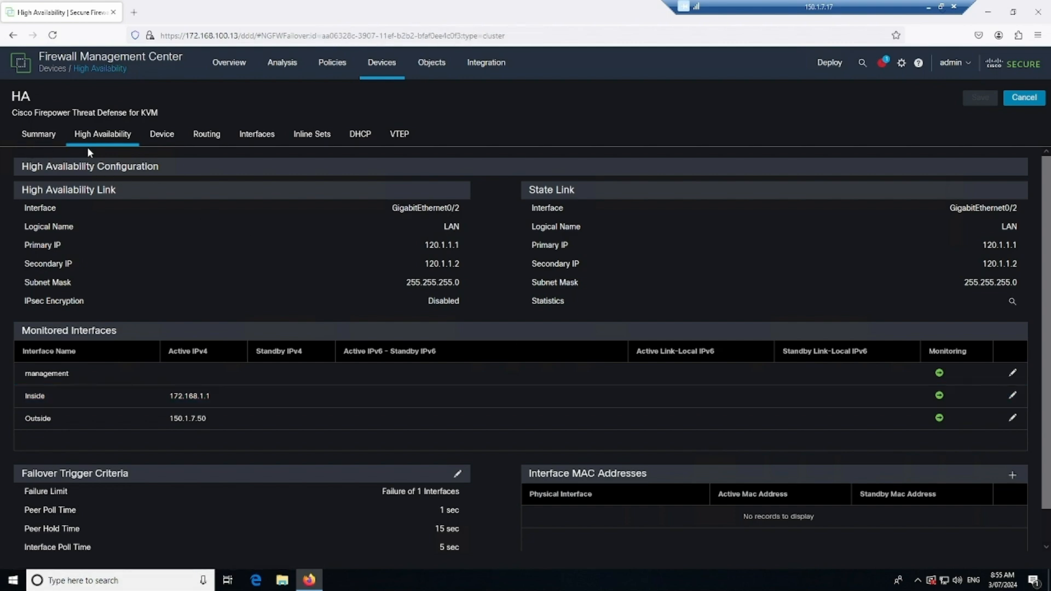
# Review the HA pair's summary, covering its peer roles, licenses, applied policies including FTD1_POL, and deployment and advanced settings.
pyautogui.click(38, 134)
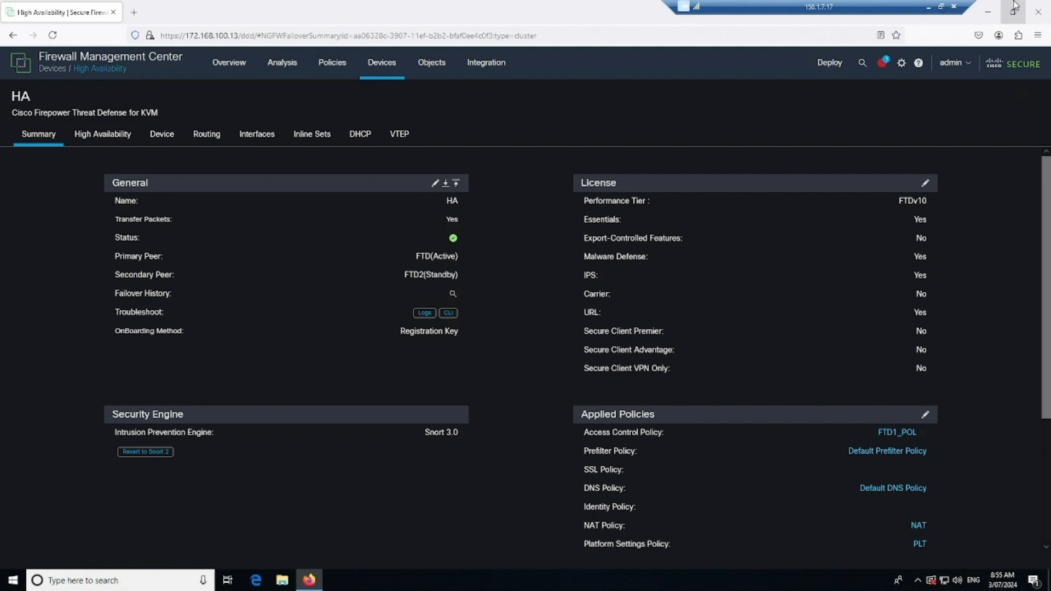
pyautogui.scroll(-3, 530, 492)
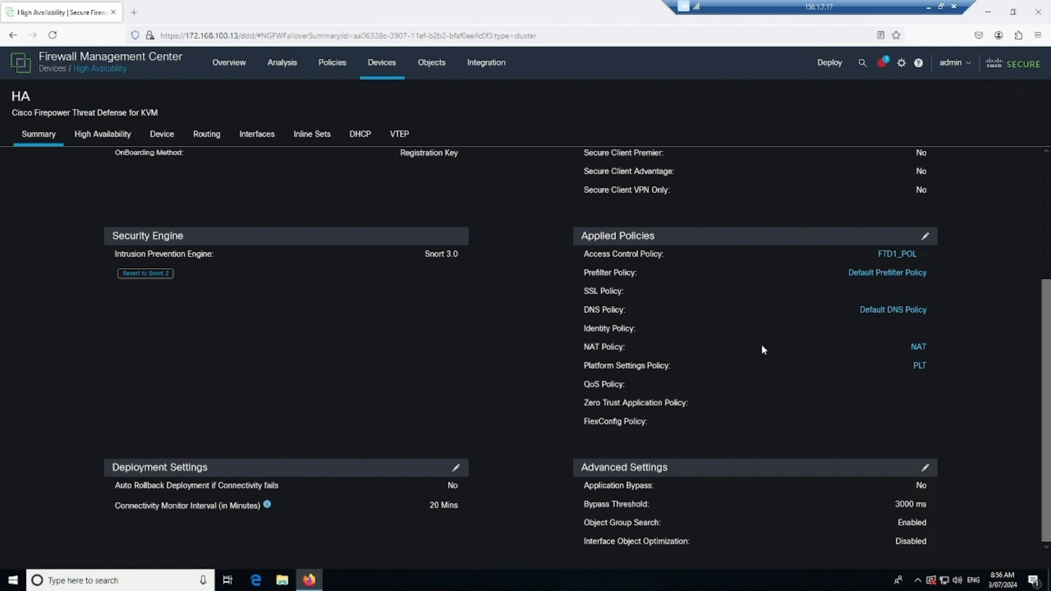
pyautogui.scroll(3, 764, 349)
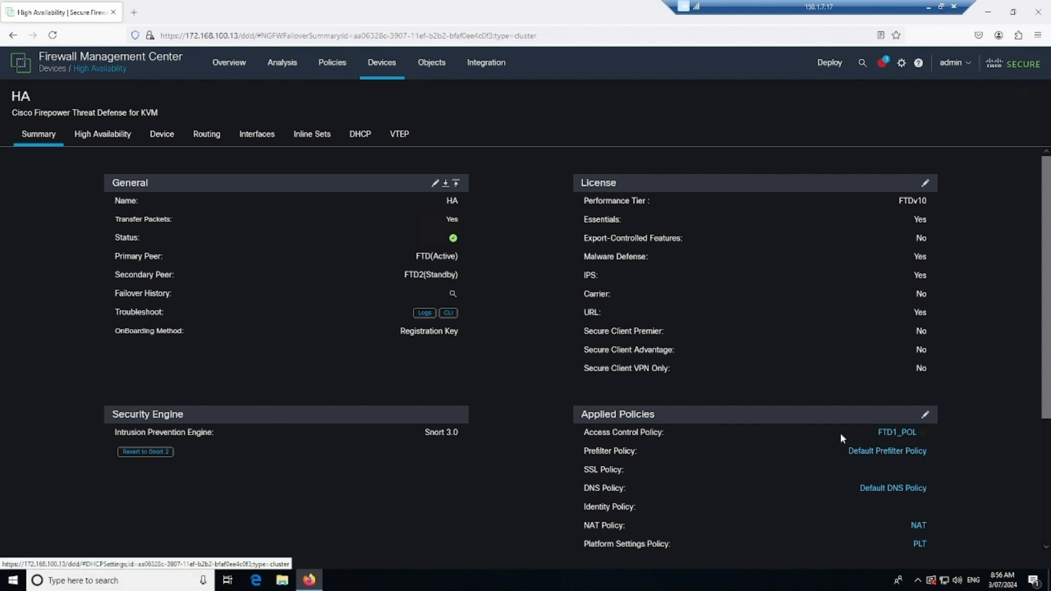
pyautogui.moveTo(877, 433); pyautogui.dragTo(914, 434)
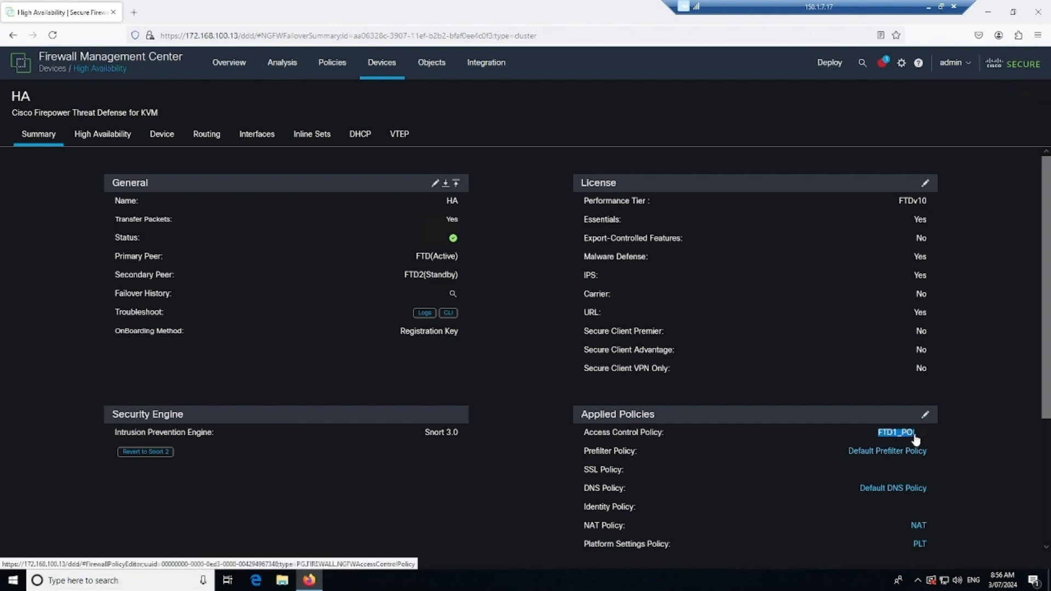
pyautogui.click(1013, 458)
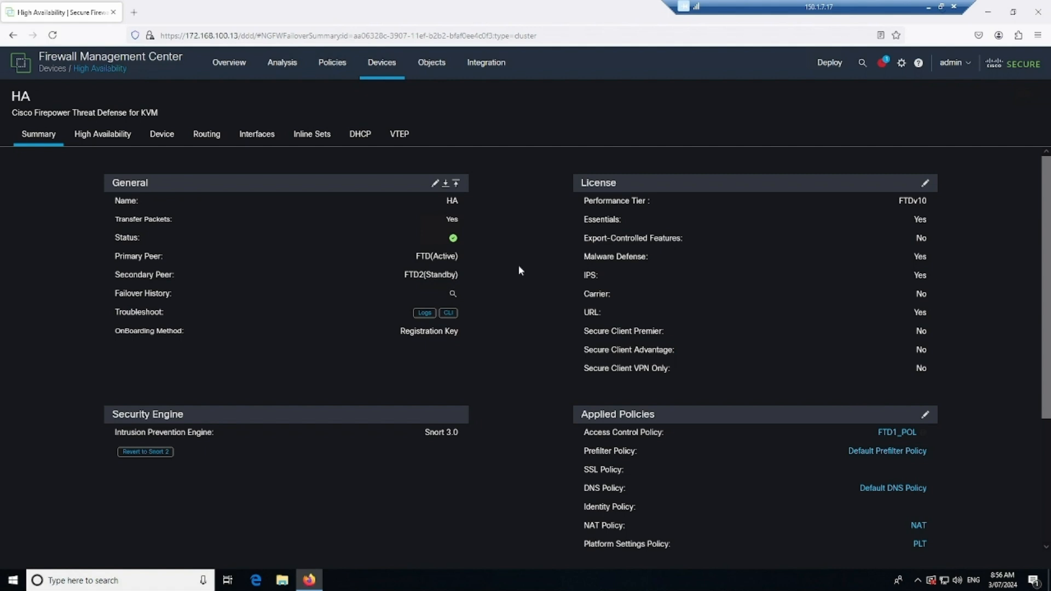
# Check which devices the access control policies FTD1_POL and FTD2_POL target, and return to the device management list.
pyautogui.moveTo(331, 77)
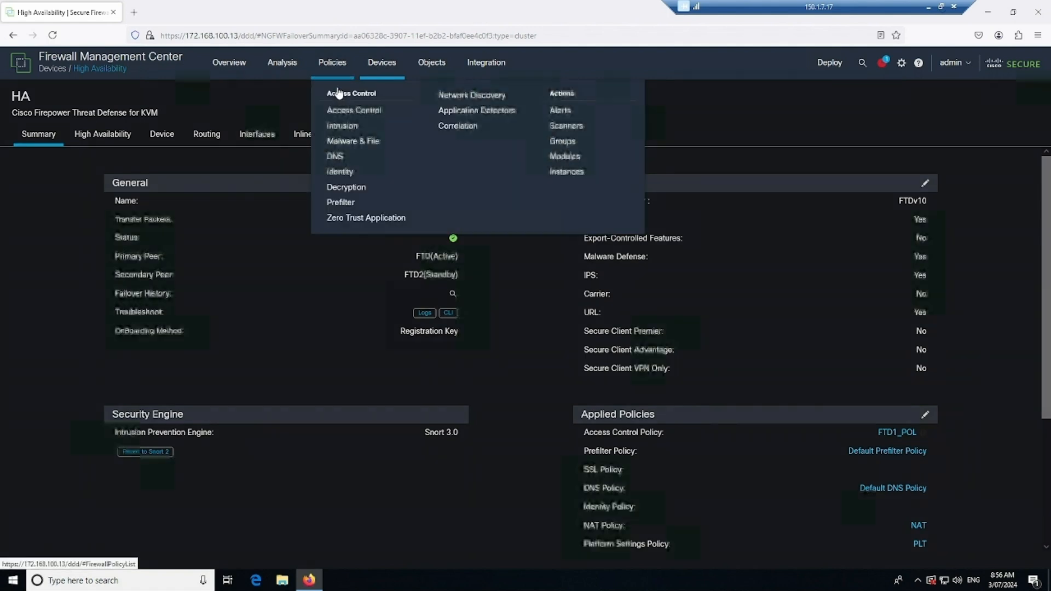
pyautogui.click(356, 111)
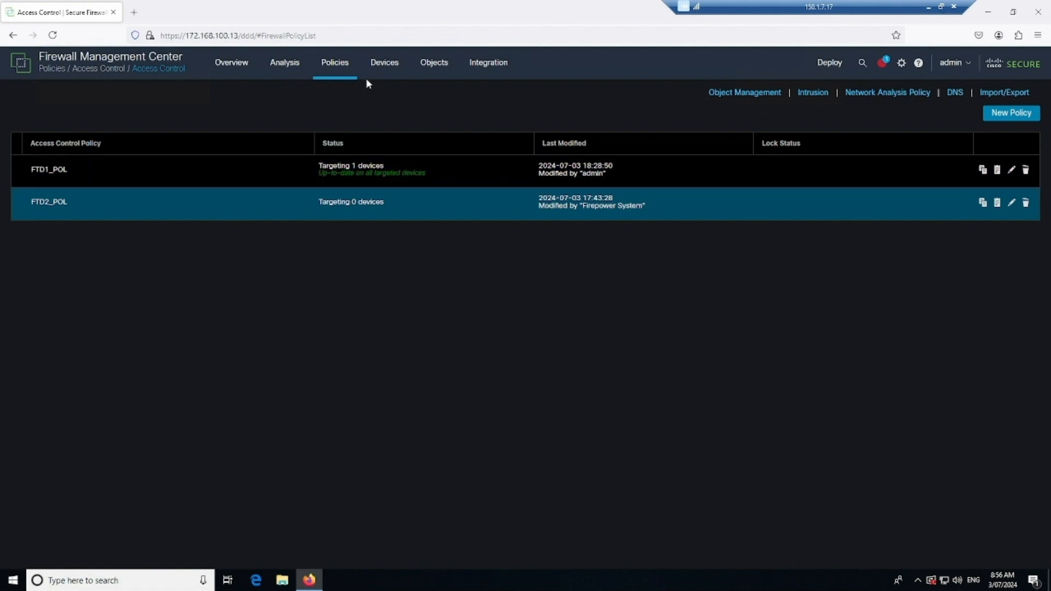
pyautogui.moveTo(383, 72)
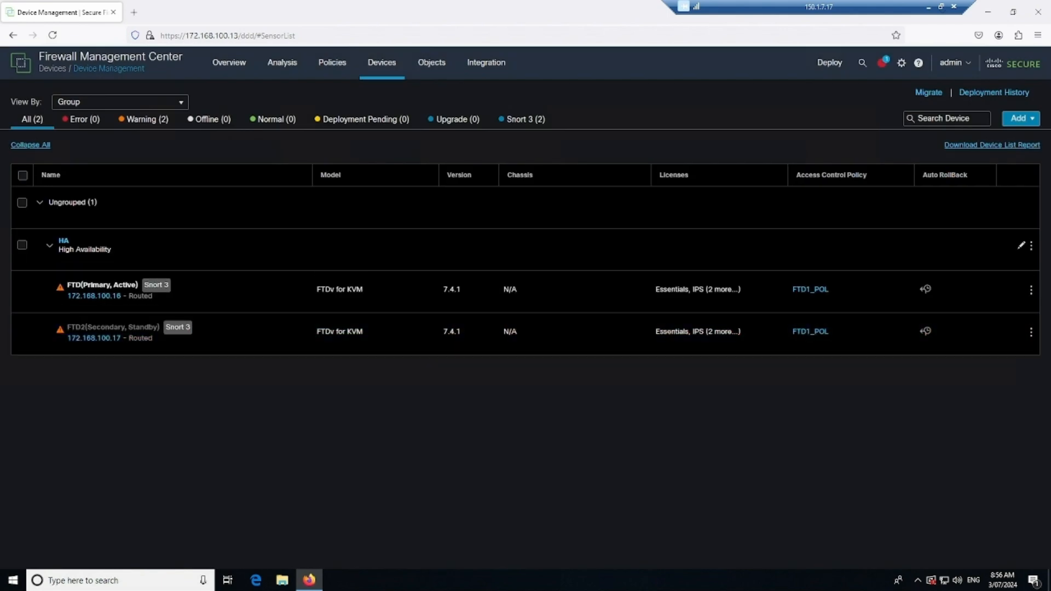
# Bring up PC1's Command Prompt, move past the old output with blank prompts, and run a continuous ping with "ping 8.8.8.8 -t".
pyautogui.moveTo(0, 167); pyautogui.dragTo(278, 64)
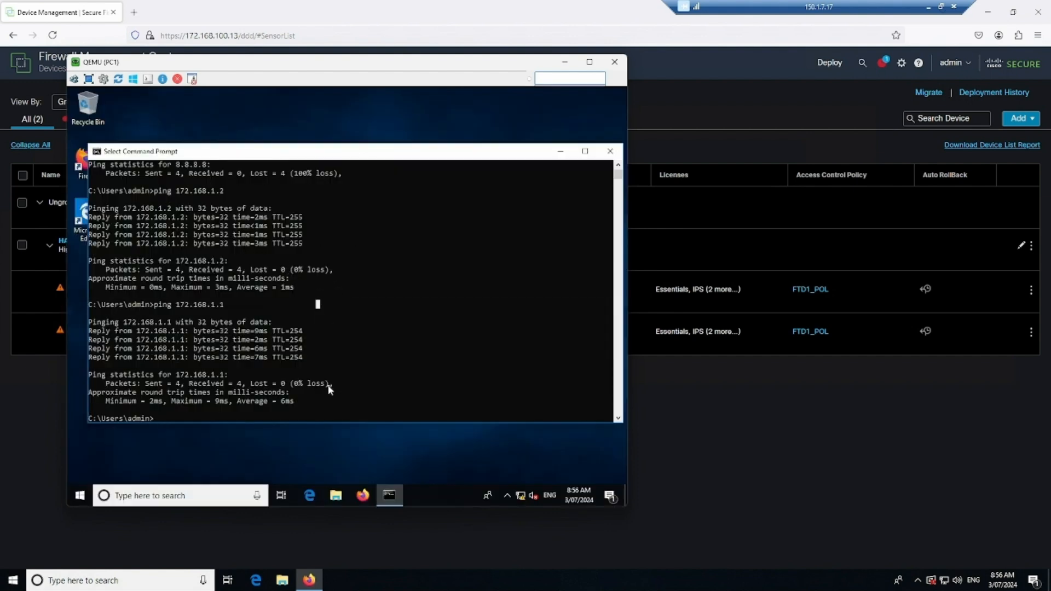
pyautogui.press('Up')
pyautogui.press('Up')
pyautogui.press('BackSpace')
pyautogui.press('BackSpace')
pyautogui.press('BackSpace')
pyautogui.press('BackSpace')
pyautogui.press('BackSpace')
pyautogui.press('BackSpace')
pyautogui.press('BackSpace')
pyautogui.press('BackSpace')
pyautogui.press('BackSpace')
pyautogui.press('BackSpace')
pyautogui.press('BackSpace')
pyautogui.press('BackSpace')
pyautogui.press('BackSpace')
pyautogui.press('BackSpace')
pyautogui.press('BackSpace')
pyautogui.press('BackSpace')
pyautogui.press('Return')
pyautogui.press('Return')
pyautogui.press('Return')
pyautogui.press('Return')
pyautogui.press('Return')
pyautogui.press('Return')
pyautogui.press('Return')
pyautogui.press('Return')
pyautogui.press('Return')
pyautogui.press('Return')
pyautogui.press('Return')
pyautogui.press('Return')
pyautogui.press('Return')
pyautogui.press('Return')
pyautogui.press('Return')
pyautogui.press('Return')
pyautogui.press('Return')
pyautogui.press('Return')
pyautogui.press('Return')
pyautogui.press('Return')
pyautogui.write('ping 8.8.8.8.')
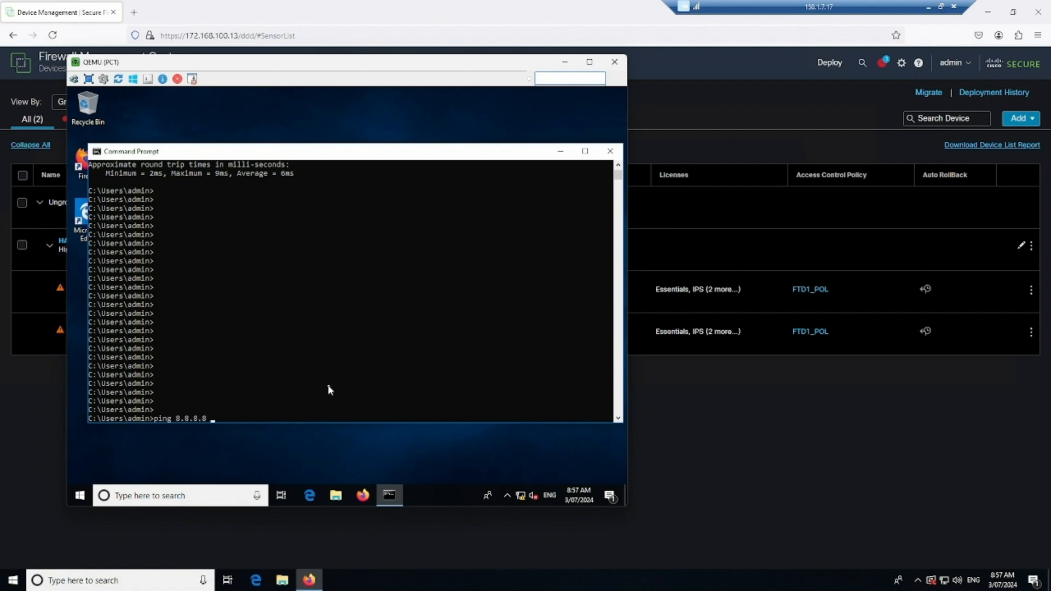
pyautogui.write('-t')
pyautogui.press('Return')
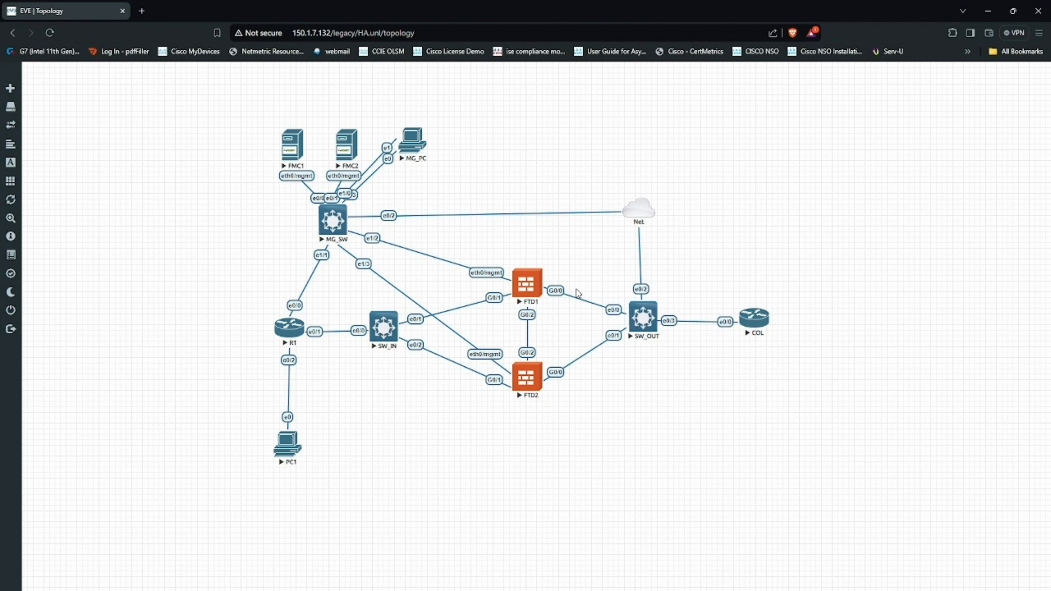
# Open the console of SW_OUT from the EVE topology and enter privileged mode with "en".
pyautogui.click(643, 318)
pyautogui.click(539, 109)
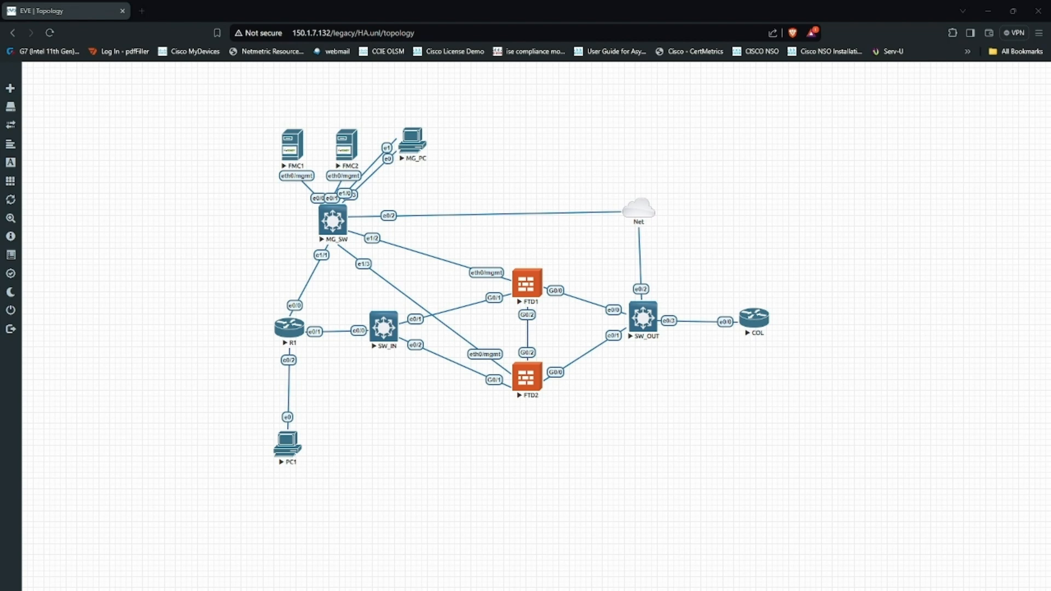
pyautogui.moveTo(0, 178); pyautogui.dragTo(656, 347)
pyautogui.moveTo(676, 127); pyautogui.dragTo(677, 110)
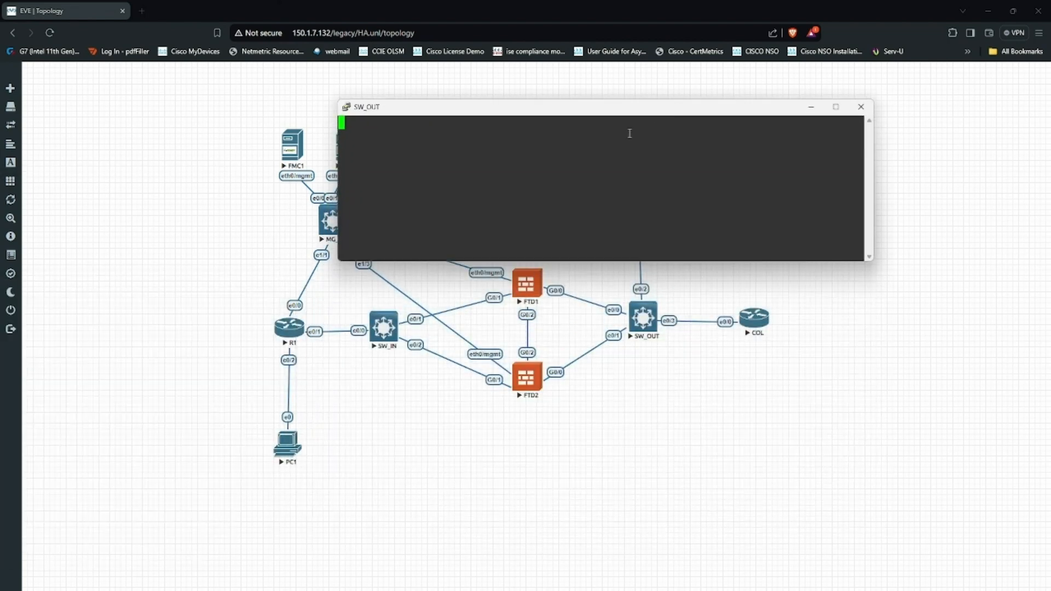
pyautogui.press('Return')
pyautogui.press('Return')
pyautogui.press('Return')
pyautogui.press('Return')
pyautogui.write('en')
pyautogui.press('Return')
pyautogui.press('Return')
pyautogui.press('Return')
pyautogui.press('Return')
# Shut down interface e0/0 on SW_OUT from configuration mode, and watch the effect on PC1's continuous ping.
pyautogui.write('conf t')
pyautogui.press('Return')
pyautogui.write('int e0/0')
pyautogui.press('Return')
pyautogui.write('sh')
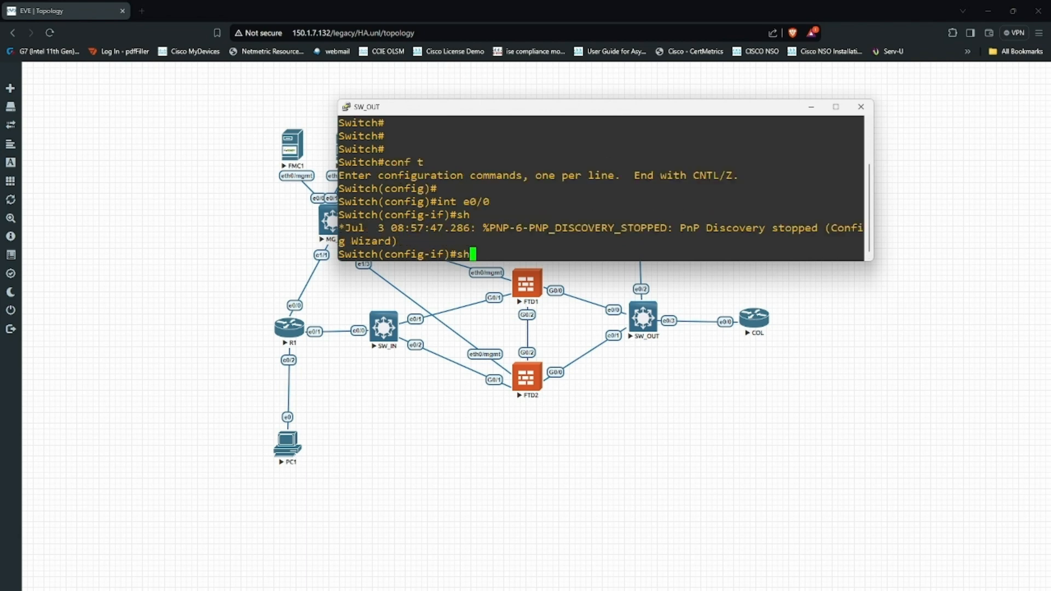
pyautogui.hotkey('alt', 'Tab')
pyautogui.click(770, 171)
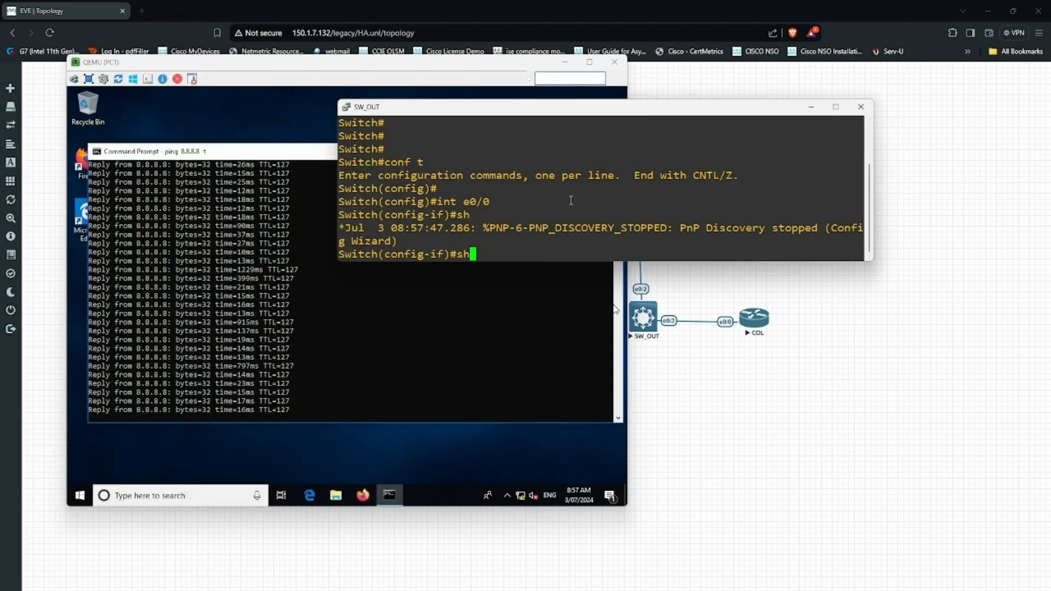
pyautogui.press('Return')
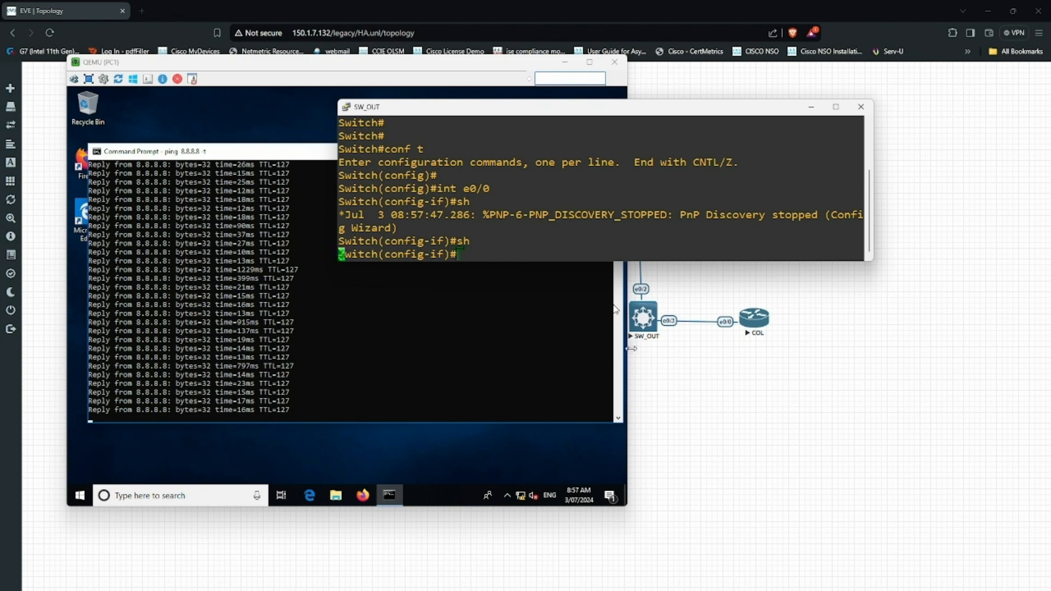
pyautogui.click(647, 355)
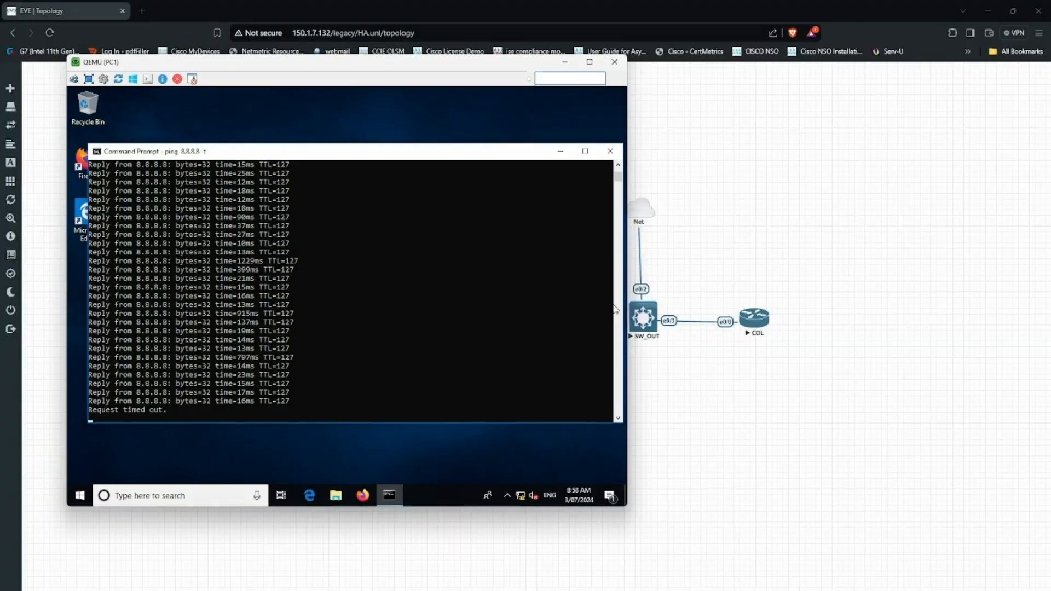
pyautogui.hotkey('alt', 'Tab')
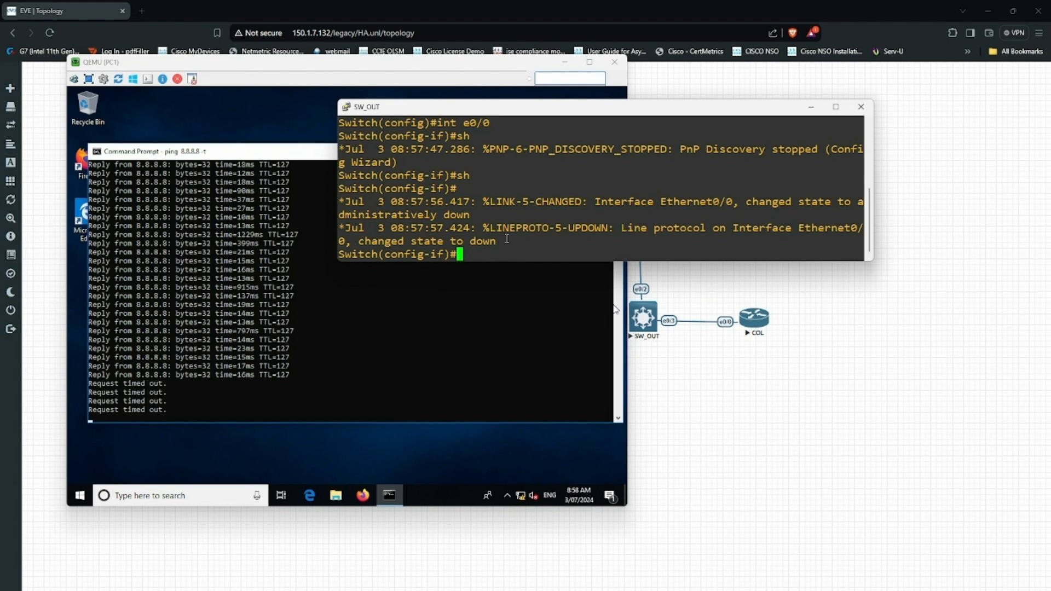
# Re-enable e0/0 on SW_OUT with "no sh", exit interface configuration, and close the console to check PC1's ping.
pyautogui.write('no sh')
pyautogui.press('Return')
pyautogui.write('exit')
pyautogui.press('Return')
pyautogui.press('Return')
pyautogui.press('Return')
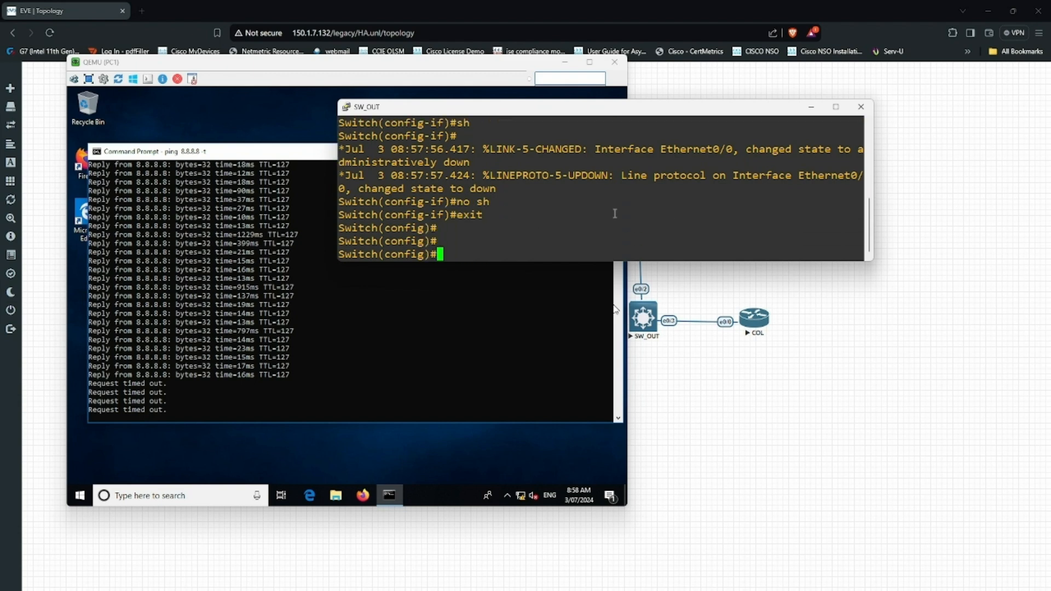
pyautogui.click(860, 106)
pyautogui.click(560, 338)
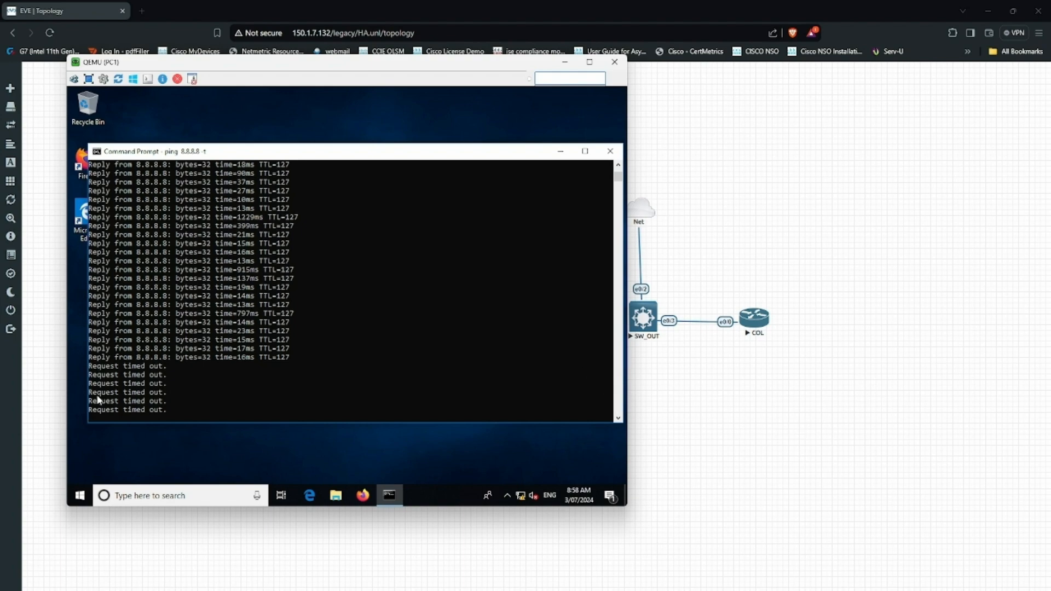
# Switch to FTD.pdf and draw an arrow into FTD1, outgoing lines and an ISP label beside FTD2, and a traffic path from R1 through FTD1.
pyautogui.hotkey('alt', 'Tab')
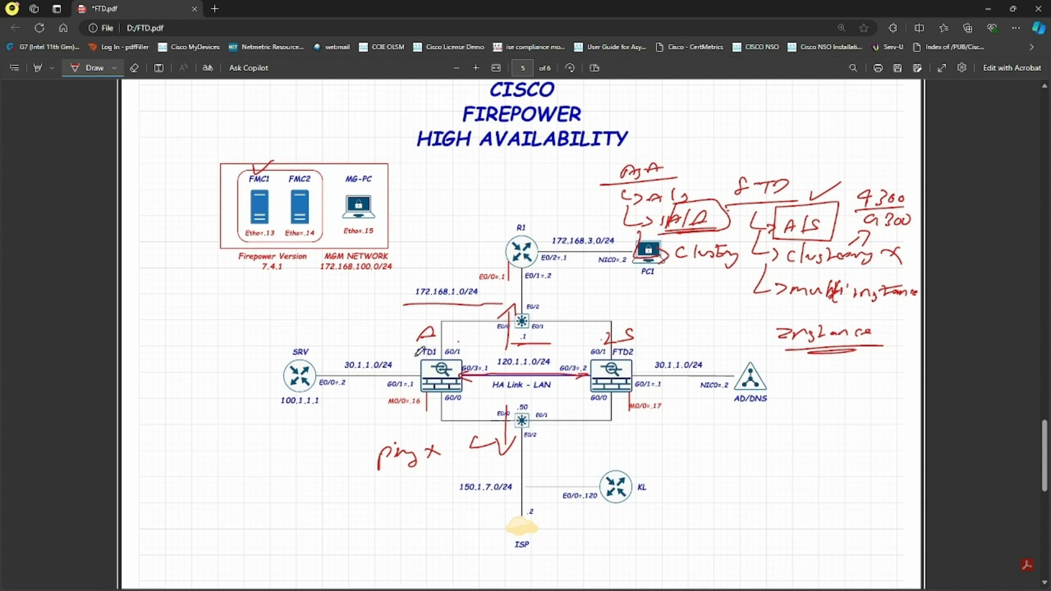
pyautogui.moveTo(365, 359)
pyautogui.mouseDown()
pyautogui.moveTo(399, 354)
pyautogui.moveTo(386, 370)
pyautogui.mouseUp()
pyautogui.moveTo(631, 365)
pyautogui.mouseDown()
pyautogui.moveTo(730, 294)
pyautogui.moveTo(827, 446)
pyautogui.mouseUp()
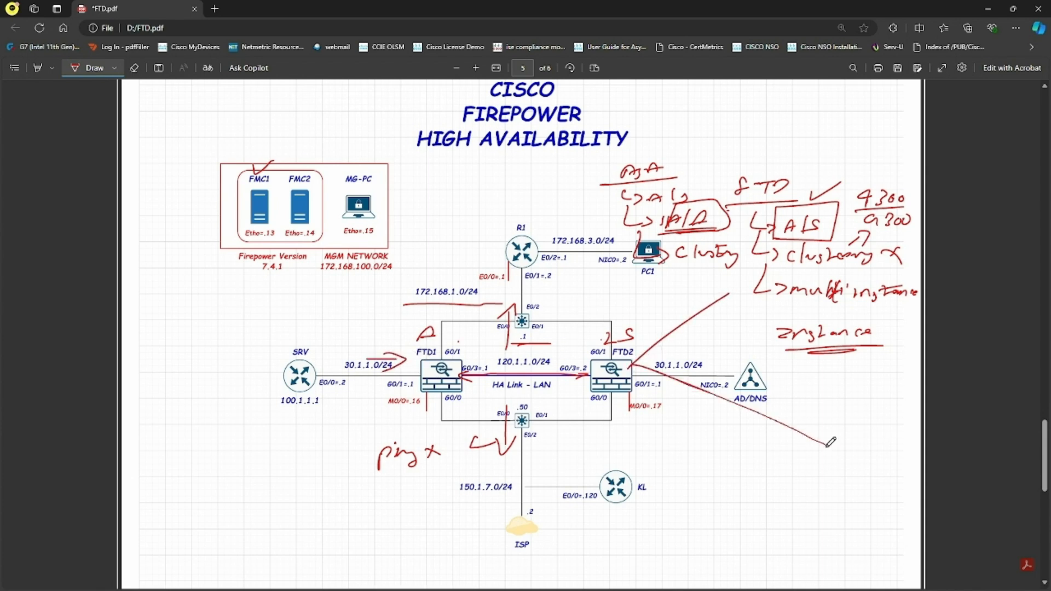
pyautogui.moveTo(725, 284)
pyautogui.mouseDown()
pyautogui.moveTo(739, 283)
pyautogui.moveTo(732, 300)
pyautogui.moveTo(746, 299)
pyautogui.mouseUp()
pyautogui.moveTo(758, 291)
pyautogui.mouseDown()
pyautogui.moveTo(758, 307)
pyautogui.moveTo(756, 295)
pyautogui.moveTo(713, 330)
pyautogui.moveTo(706, 318)
pyautogui.mouseUp()
pyautogui.moveTo(515, 262)
pyautogui.mouseDown()
pyautogui.moveTo(457, 359)
pyautogui.moveTo(465, 376)
pyautogui.moveTo(679, 311)
pyautogui.moveTo(695, 297)
pyautogui.moveTo(686, 305)
pyautogui.mouseUp()
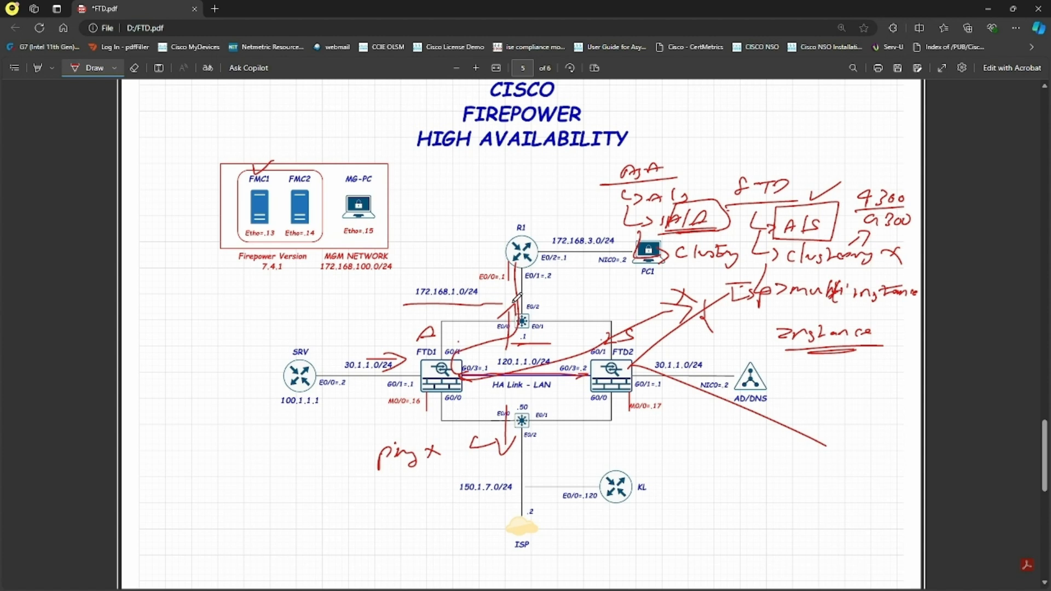
pyautogui.moveTo(493, 312)
pyautogui.mouseDown()
pyautogui.moveTo(477, 312)
pyautogui.moveTo(494, 333)
pyautogui.mouseUp()
# Return to the EVE topology, open the console of SW_IN, and reposition its window.
pyautogui.hotkey('alt', 'Tab')
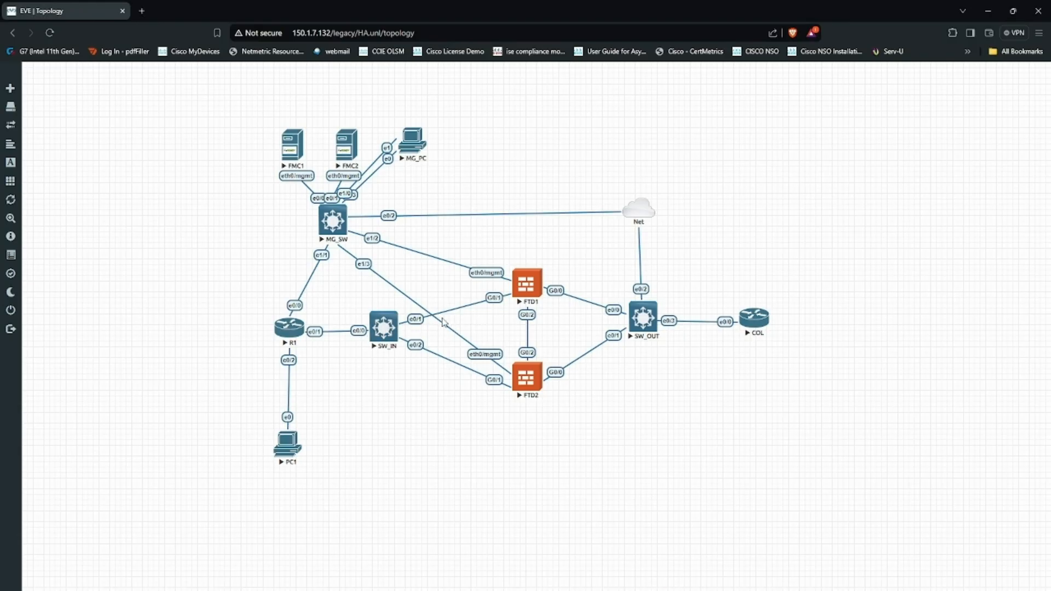
pyautogui.click(385, 331)
pyautogui.click(539, 109)
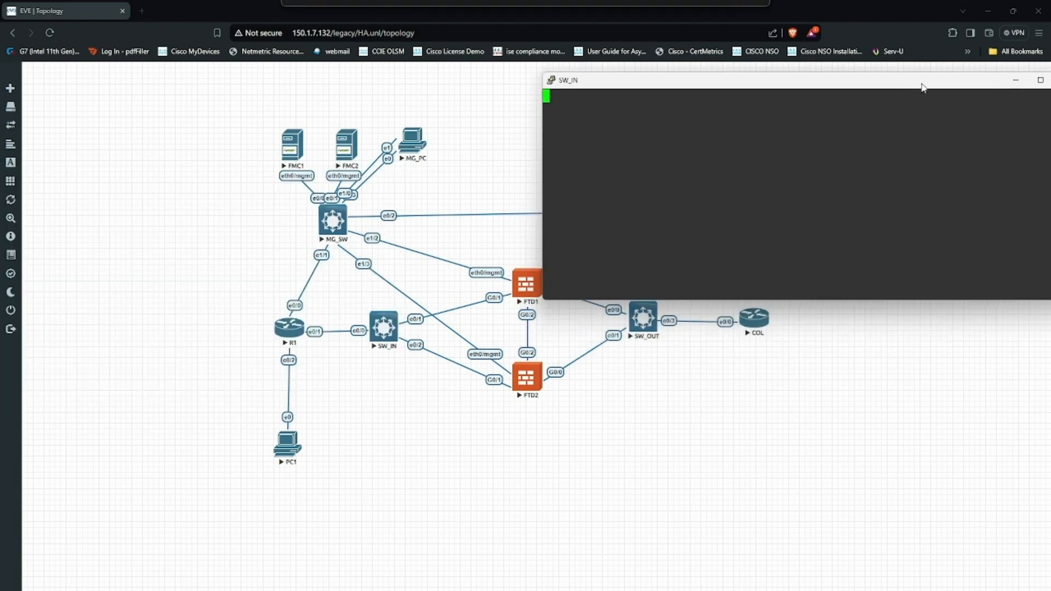
pyautogui.moveTo(921, 82); pyautogui.dragTo(851, 55)
pyautogui.click(851, 51)
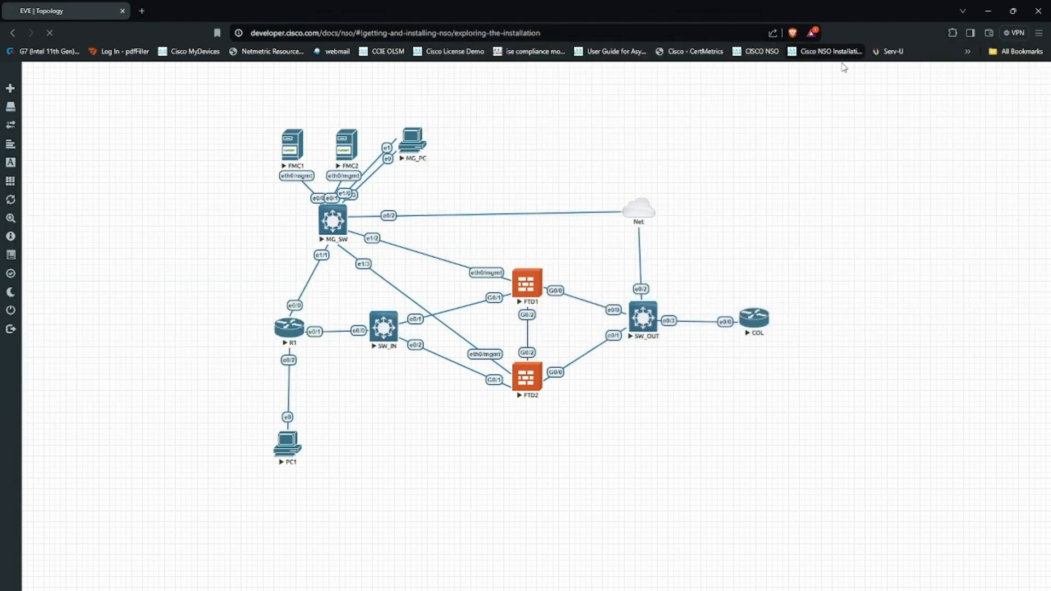
pyautogui.hotkey('alt', 'Tab')
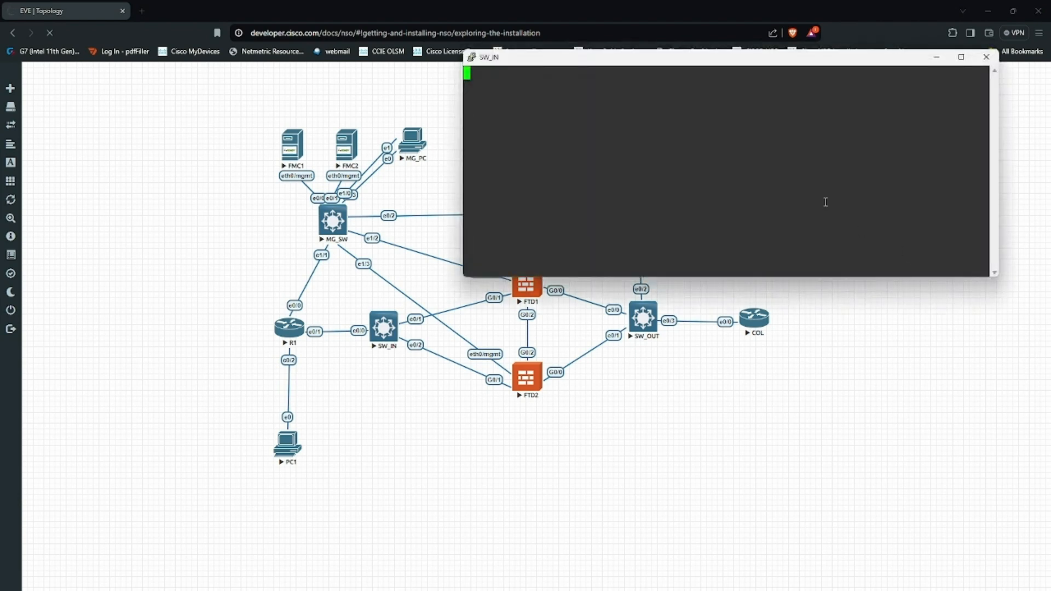
pyautogui.moveTo(756, 54); pyautogui.dragTo(784, 84)
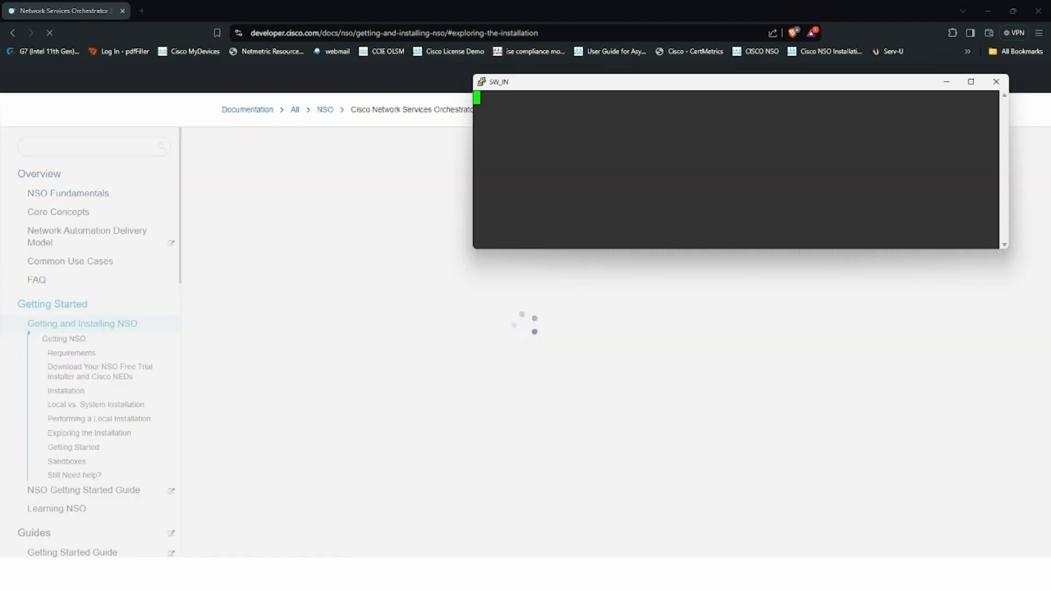
# Place PC1's ping window alongside the SW_IN console and close the Cisco NSO documentation tab.
pyautogui.hotkey('alt', 'Tab')
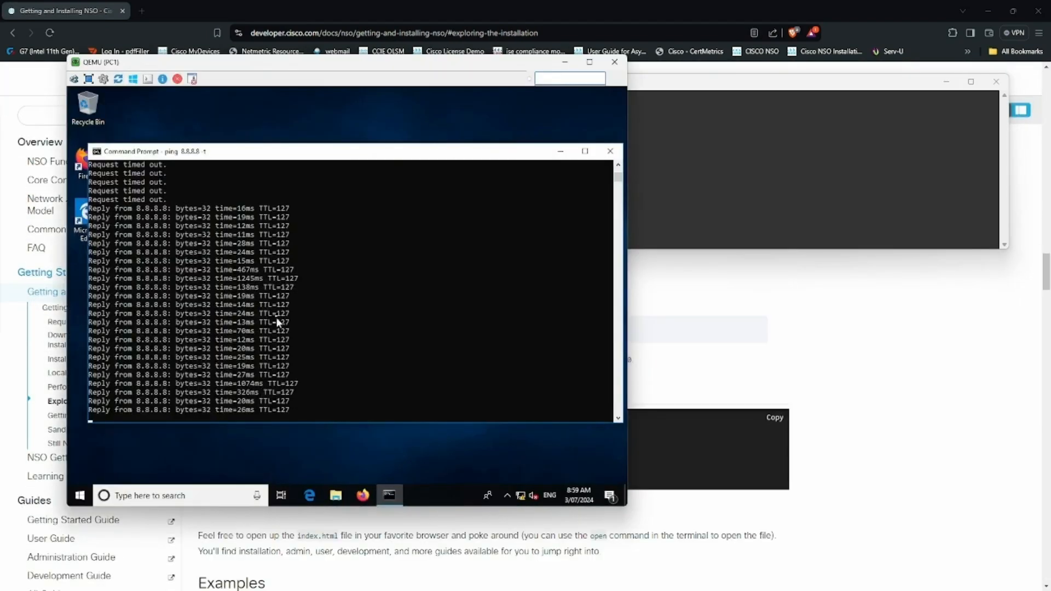
pyautogui.click(797, 215)
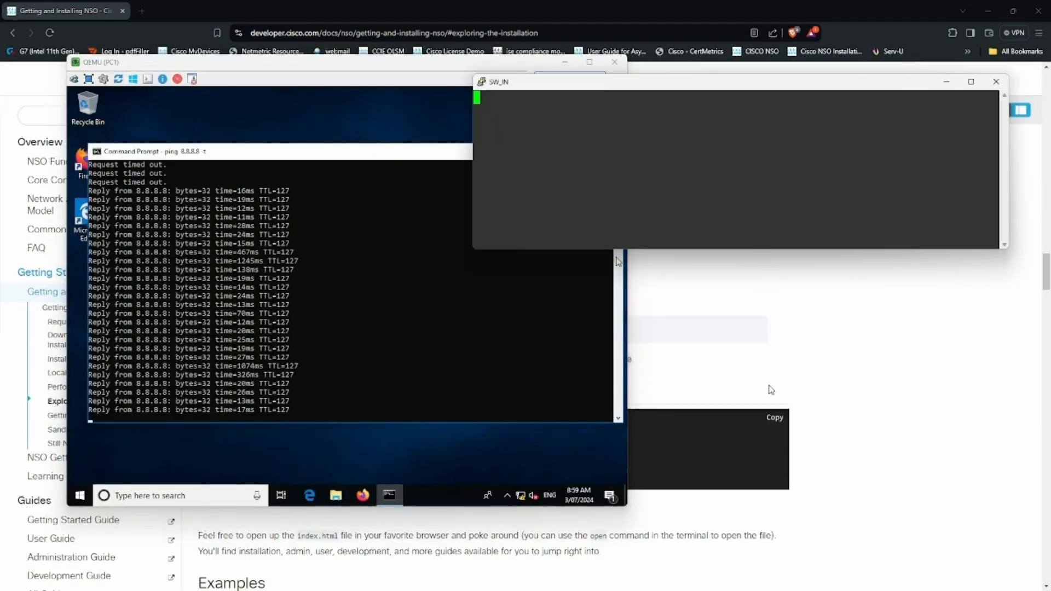
pyautogui.click(123, 11)
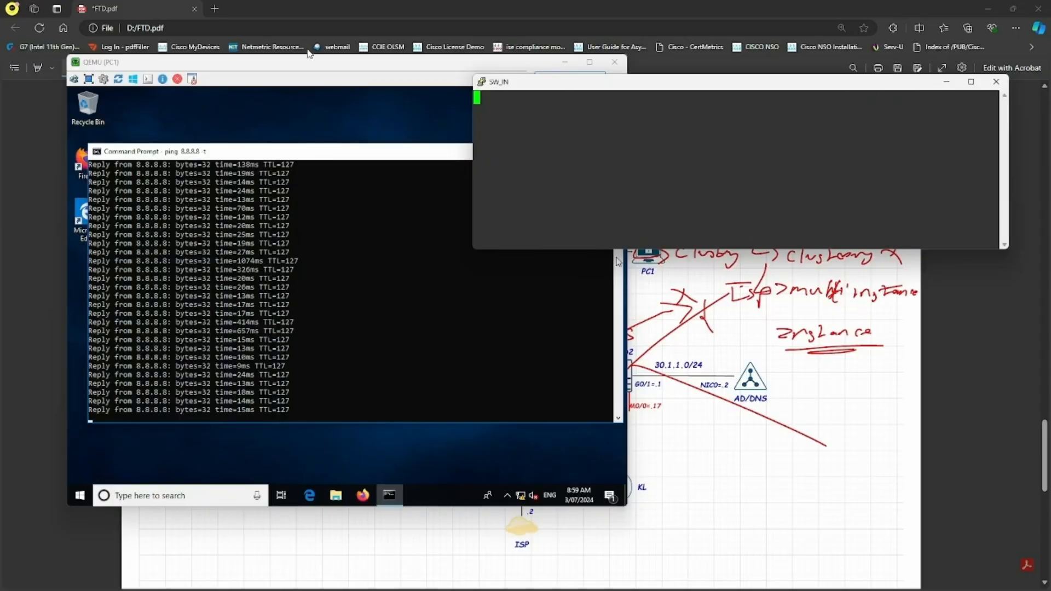
# Load 150.1.7.22 in a new Edge tab, dismiss the home page settings prompt, and return to the Firewall Management Center session behind the consoles.
pyautogui.click(215, 9)
pyautogui.write('150.1.7.22')
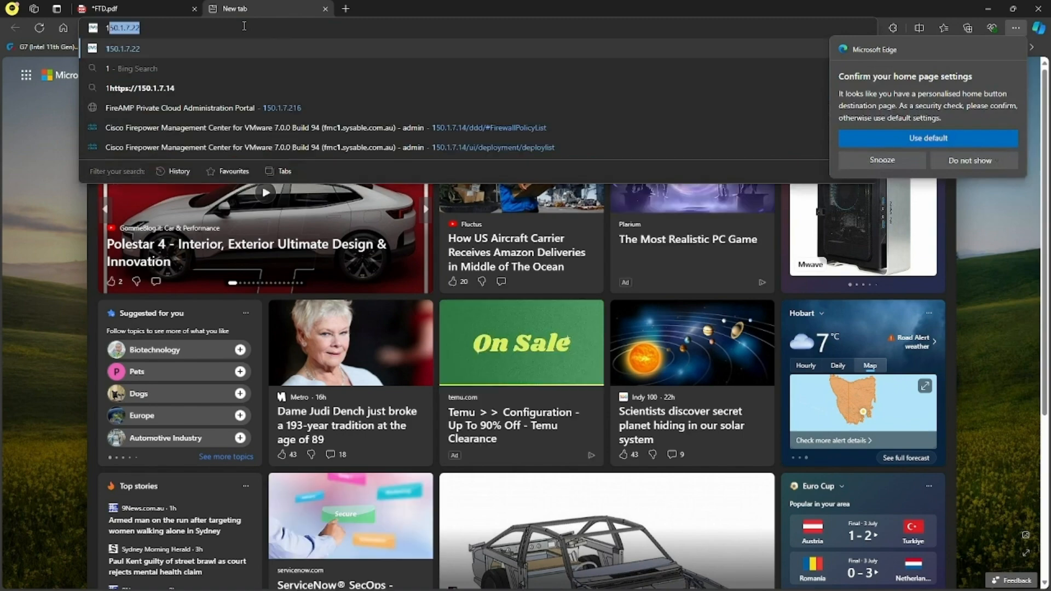
pyautogui.press('Return')
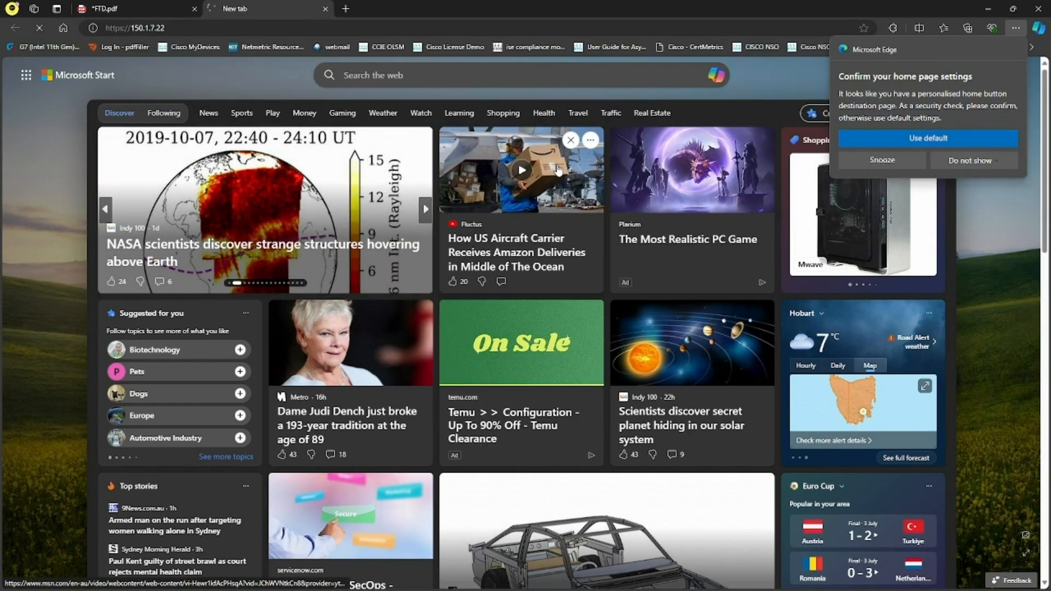
pyautogui.click(957, 161)
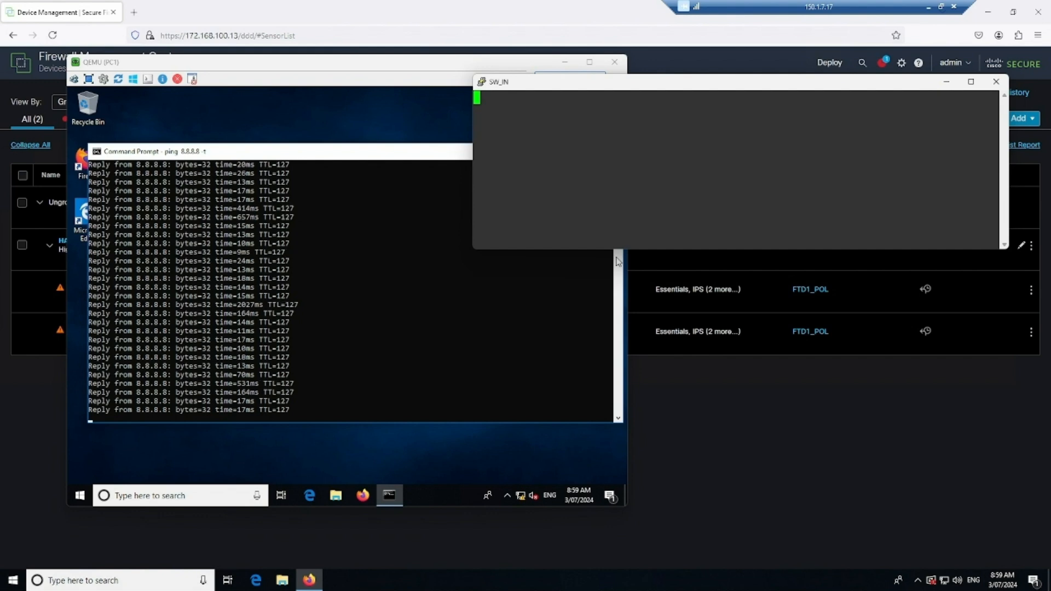
pyautogui.click(617, 262)
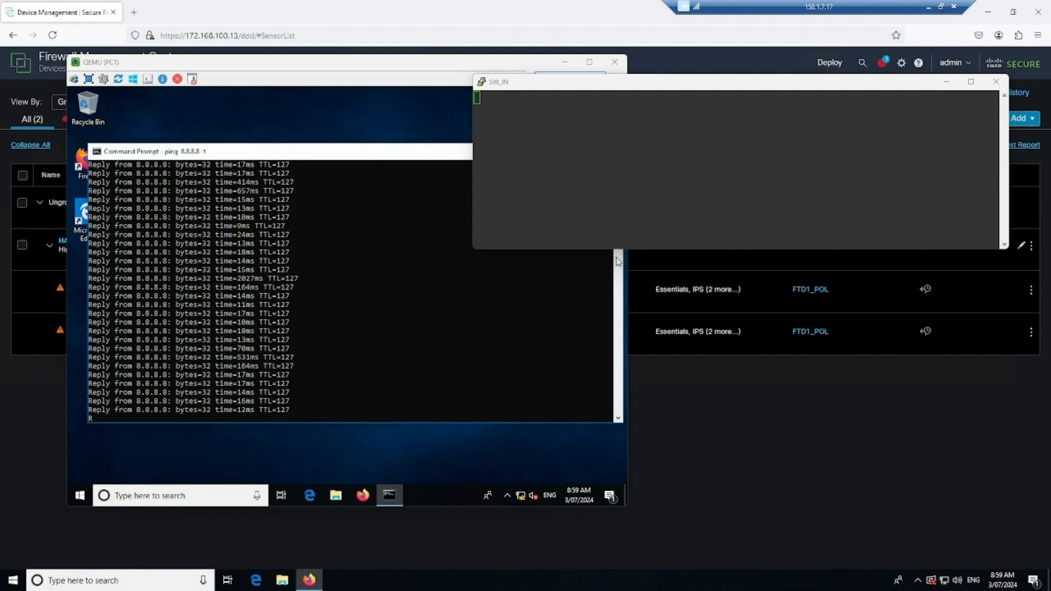
# Open a maximized new browser window and load the EVE shortcut at 150.1.7.22.
pyautogui.hotkey('ctrl', 'n')
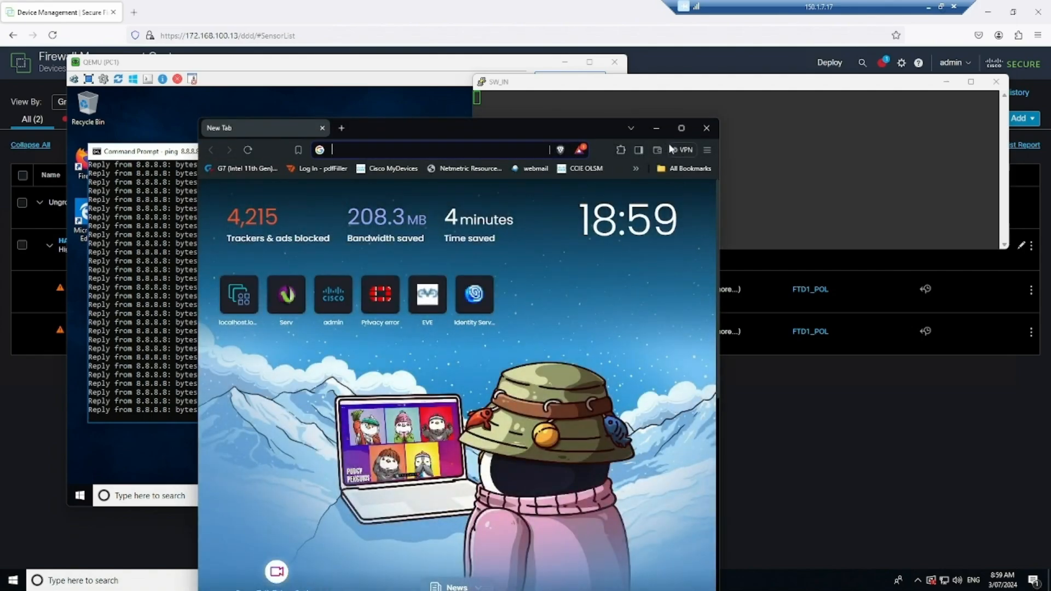
pyautogui.click(681, 128)
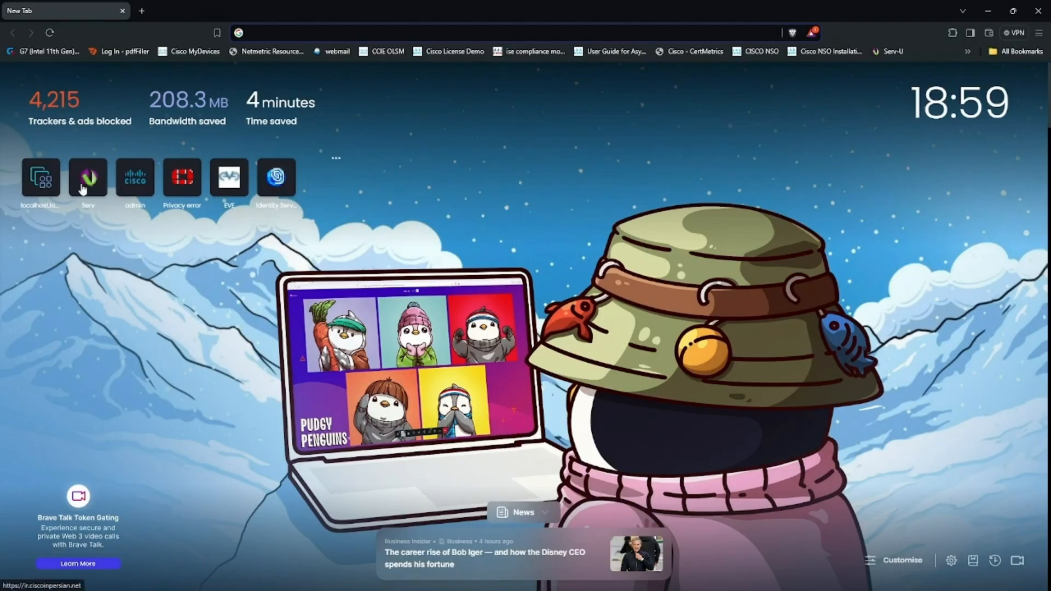
pyautogui.click(228, 186)
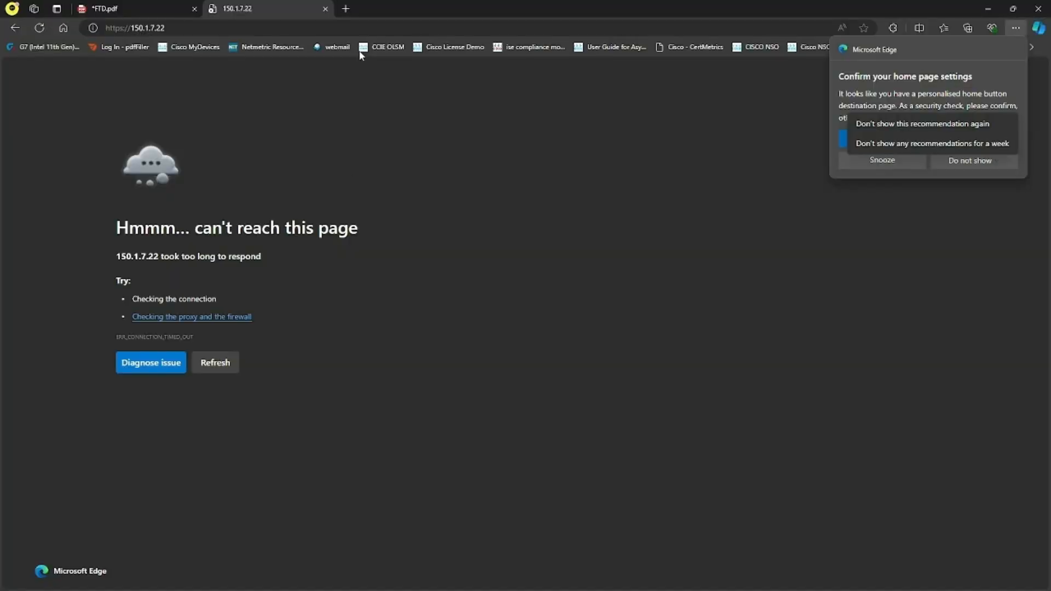
# Close the 150.1.7.22 tab in Edge, reload the EVE login page in Brave, and minimize both browser windows.
pyautogui.click(327, 10)
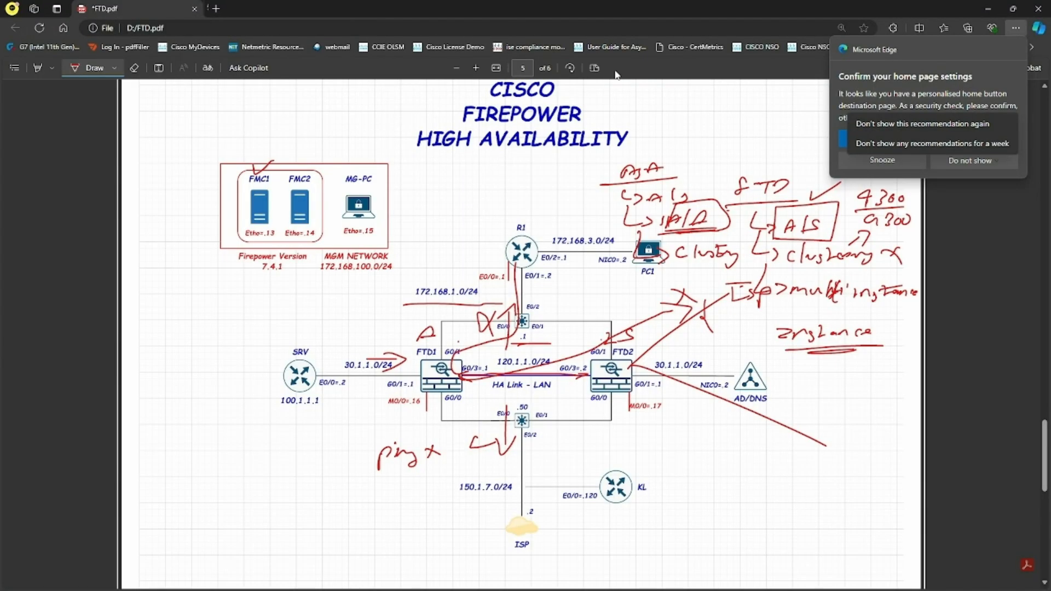
pyautogui.click(987, 9)
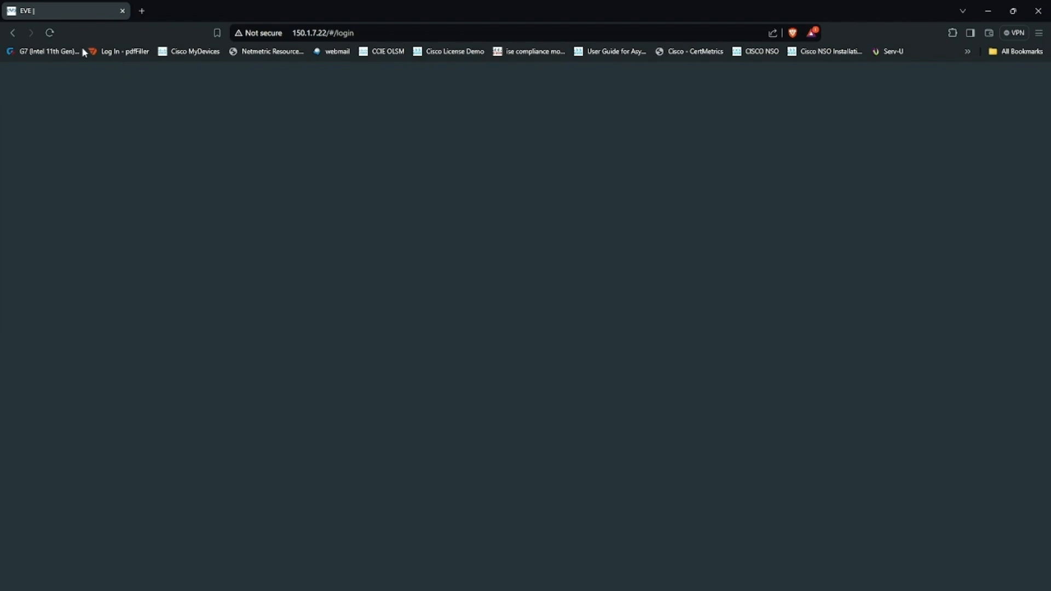
pyautogui.click(49, 33)
pyautogui.click(985, 12)
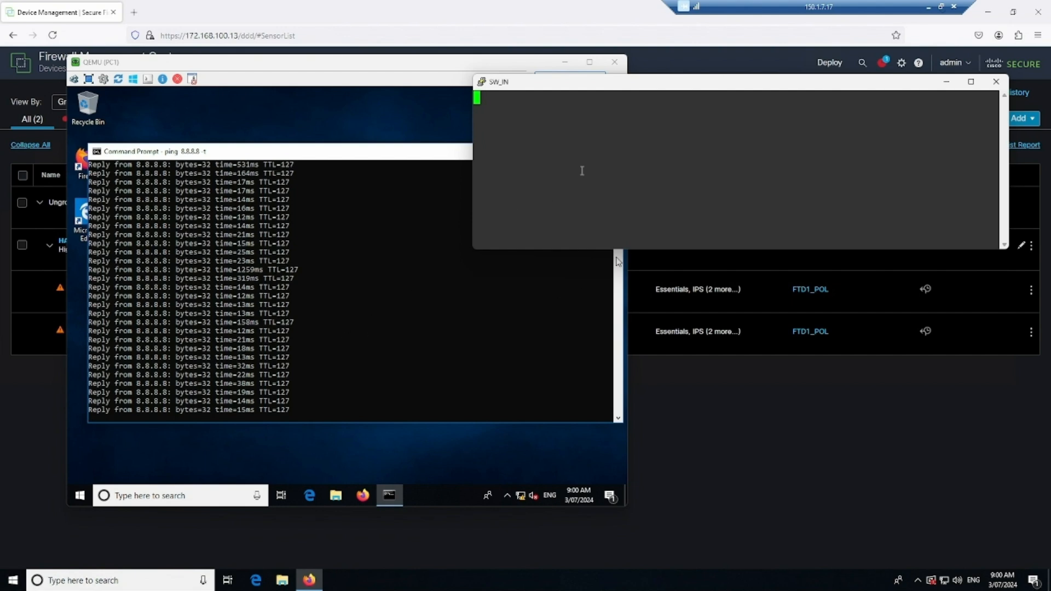
# In the SW_IN console, enter privileged and global configuration mode, and write int e0/1 at the prompt.
pyautogui.press('Return')
pyautogui.press('Return')
pyautogui.press('Return')
pyautogui.write('en')
pyautogui.press('Return')
pyautogui.press('Return')
pyautogui.write('conf t')
pyautogui.press('Return')
pyautogui.write('int e0/1')
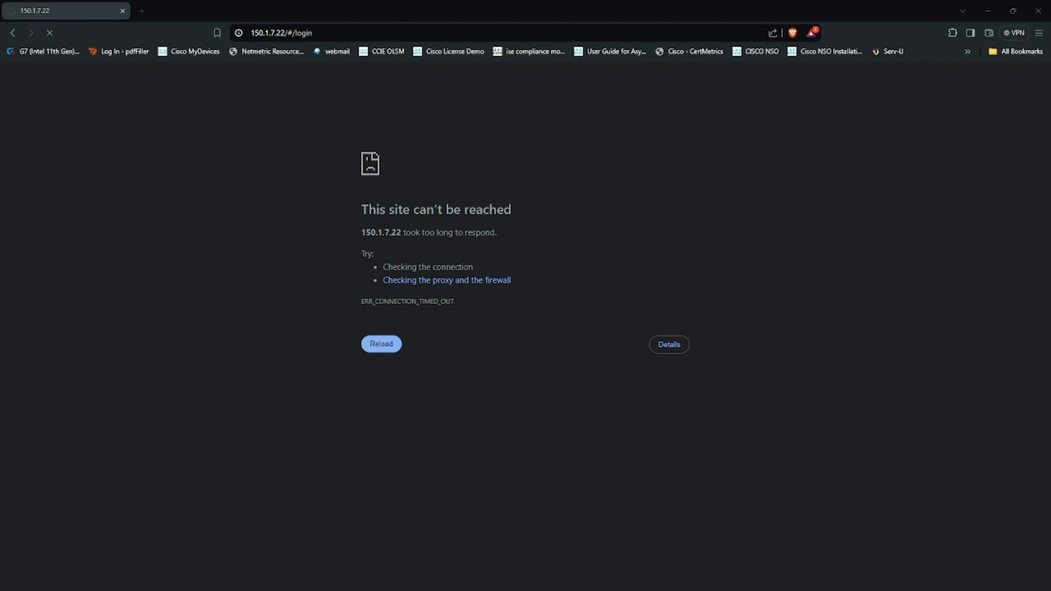
# Load the EVE topology from 150.1.7.132 in the Brave window.
pyautogui.click(326, 34)
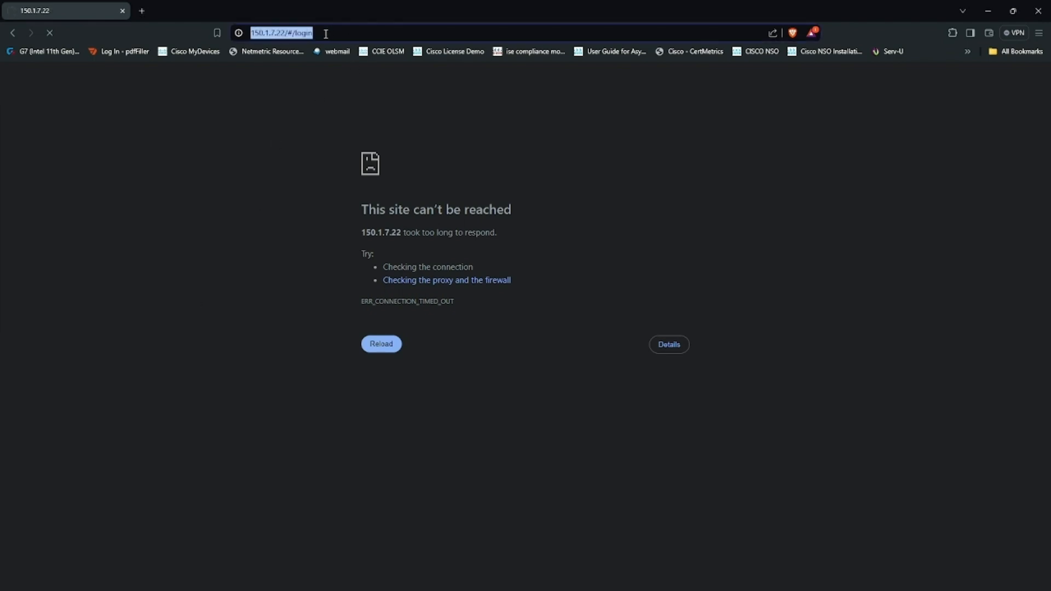
pyautogui.click(327, 32)
pyautogui.press('BackSpace')
pyautogui.press('BackSpace')
pyautogui.press('BackSpace')
pyautogui.press('BackSpace')
pyautogui.press('BackSpace')
pyautogui.press('BackSpace')
pyautogui.press('BackSpace')
pyautogui.press('BackSpace')
pyautogui.press('BackSpace')
pyautogui.press('BackSpace')
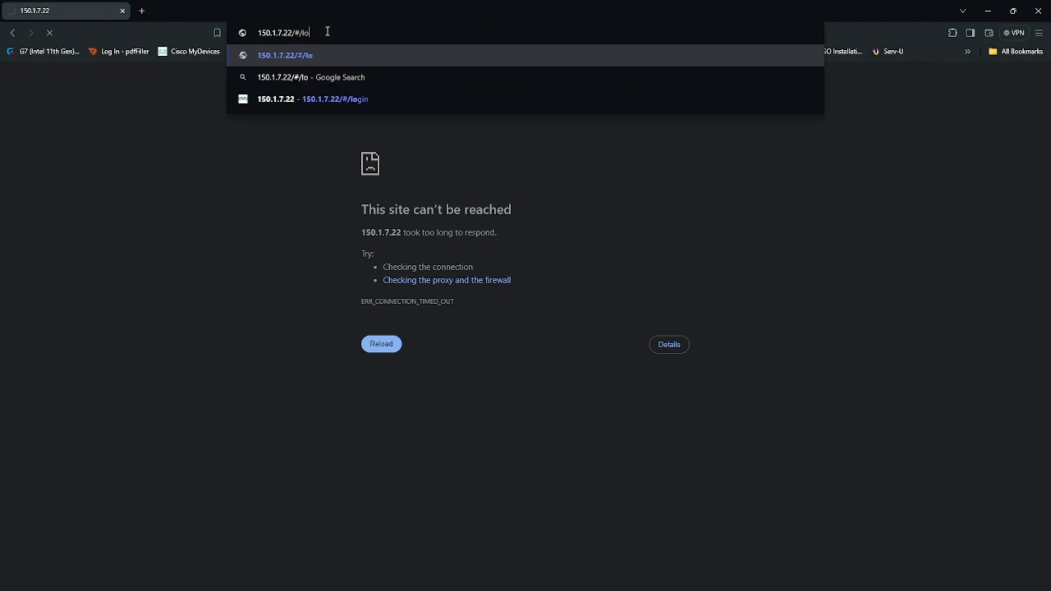
pyautogui.write('1')
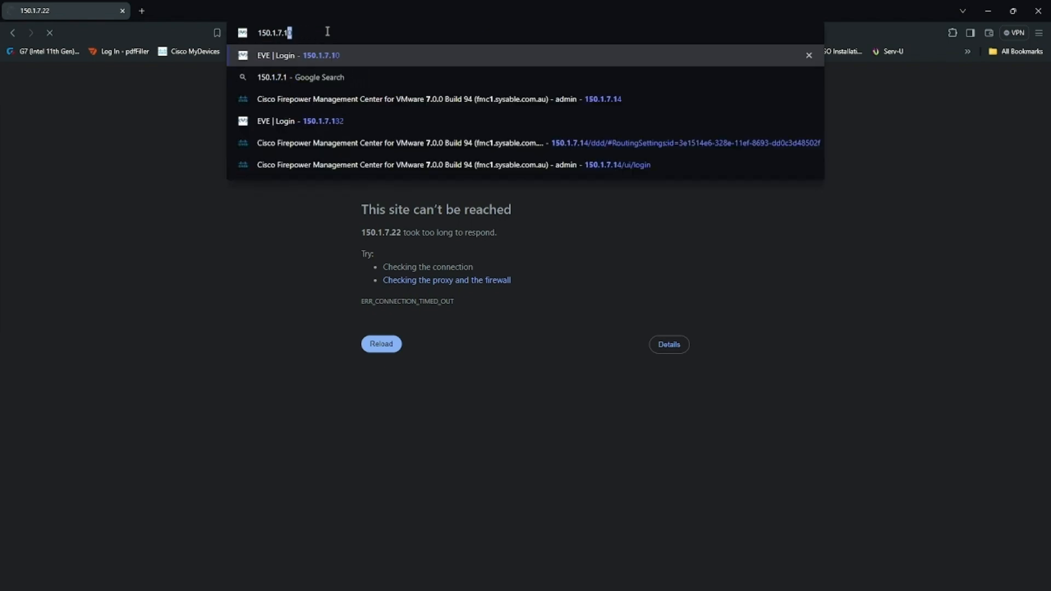
pyautogui.write('32')
pyautogui.press('Return')
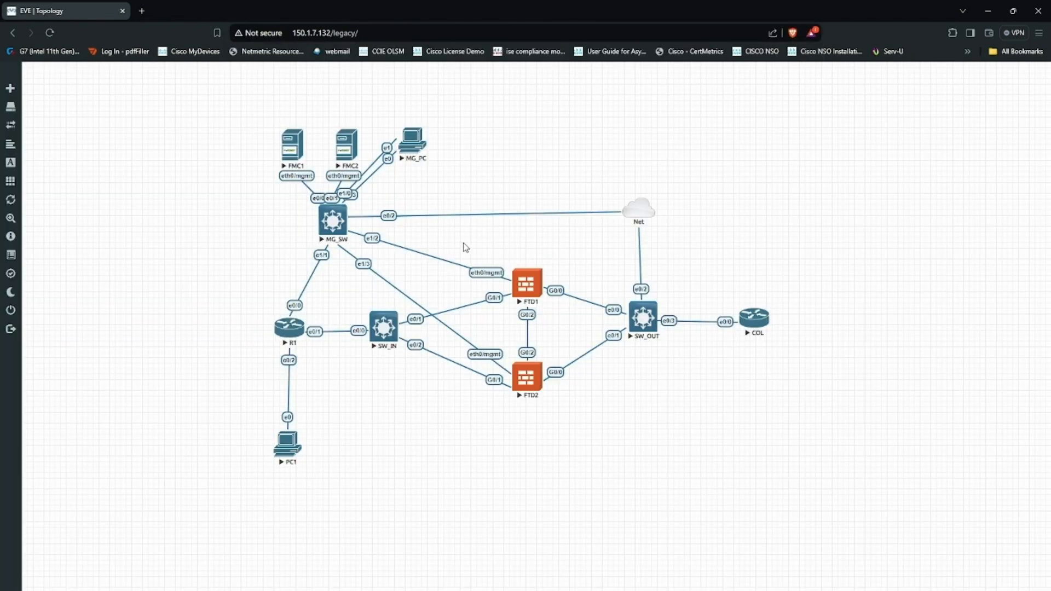
# Bring PC1's ping window and the SW_IN console over the topology, and shut down interface e0/1 on SW_IN.
pyautogui.keyDown('ctrl'); pyautogui.click(383, 328); pyautogui.keyUp('ctrl')
pyautogui.keyDown('ctrl'); pyautogui.click(527, 283); pyautogui.keyUp('ctrl')
pyautogui.hotkey('alt', 'Tab')
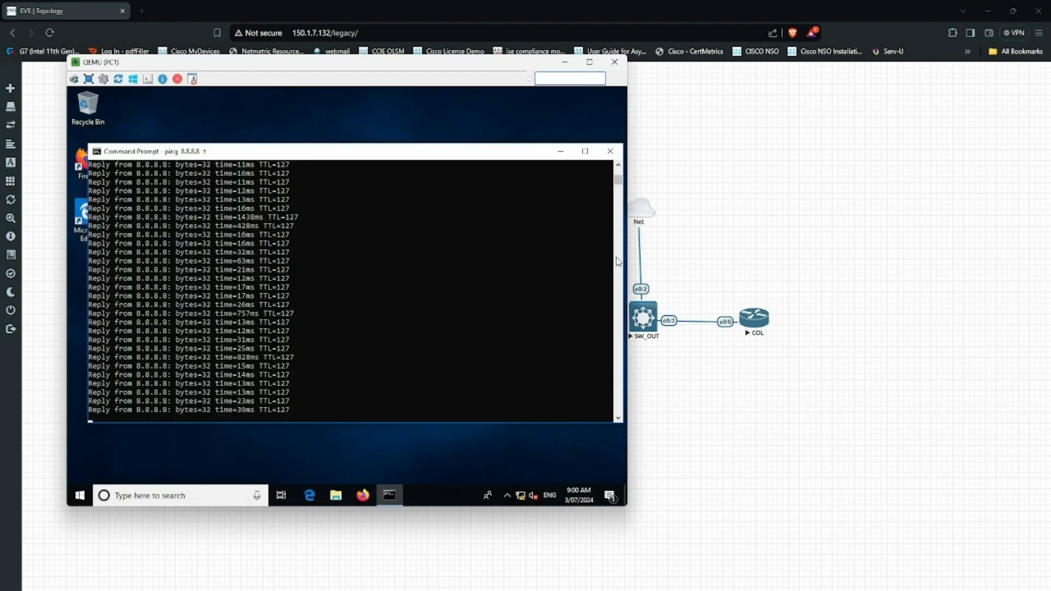
pyautogui.hotkey('alt', 'Tab')
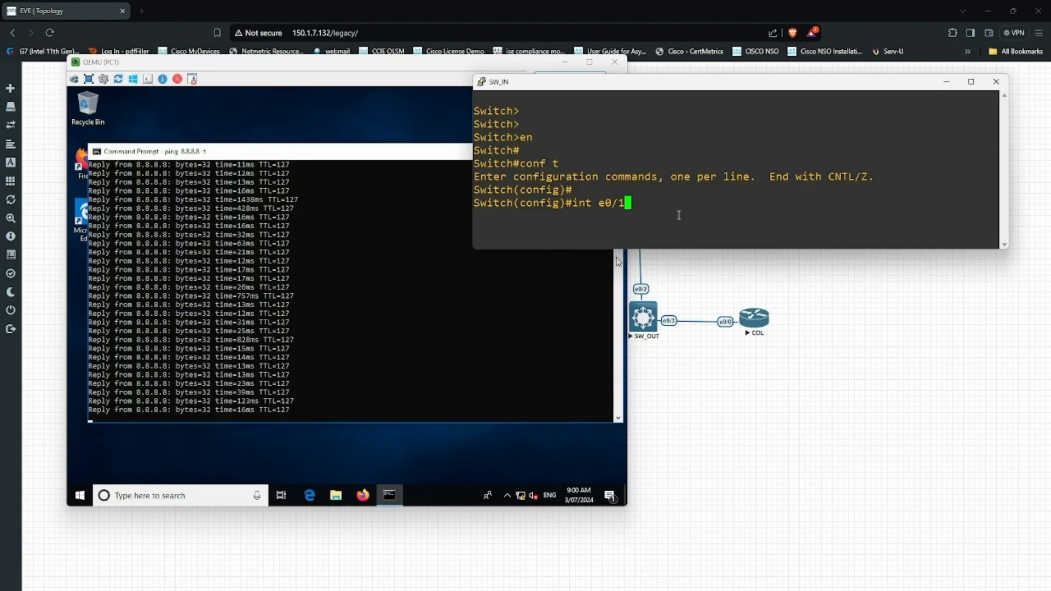
pyautogui.press('Return')
pyautogui.write('sh')
pyautogui.press('Return')
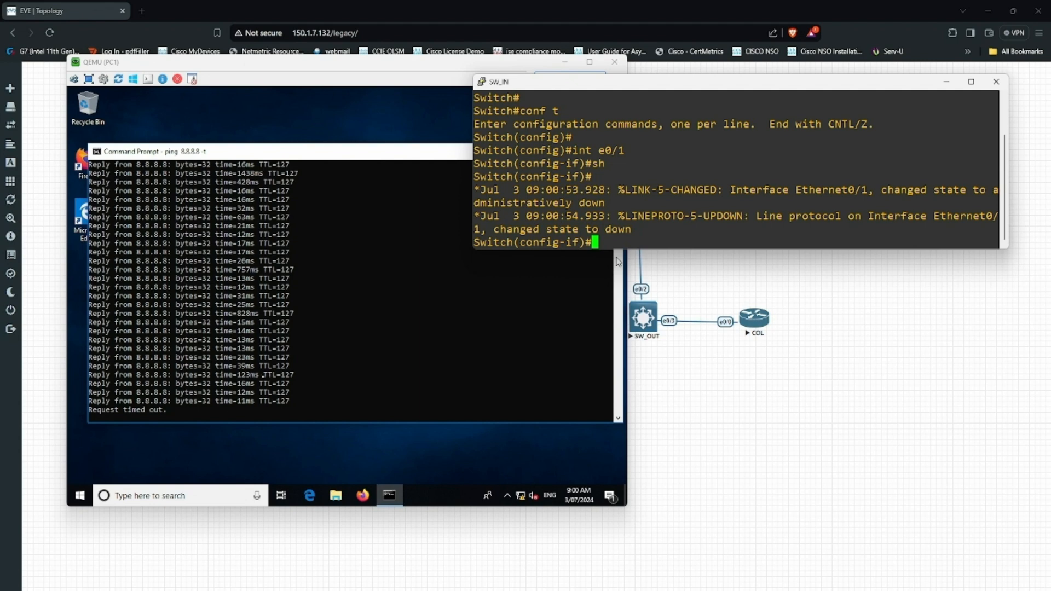
# Highlight the latest ping output in PC1's Command Prompt and resume the paused continuous ping.
pyautogui.click(151, 415)
pyautogui.moveTo(102, 416); pyautogui.dragTo(613, 415)
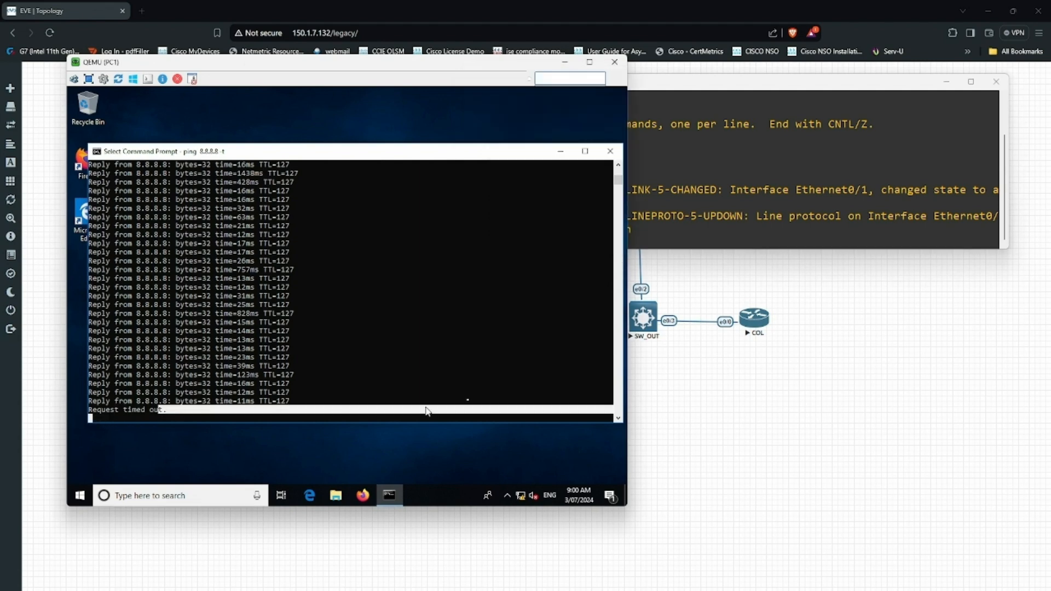
pyautogui.click(688, 238)
pyautogui.click(469, 373)
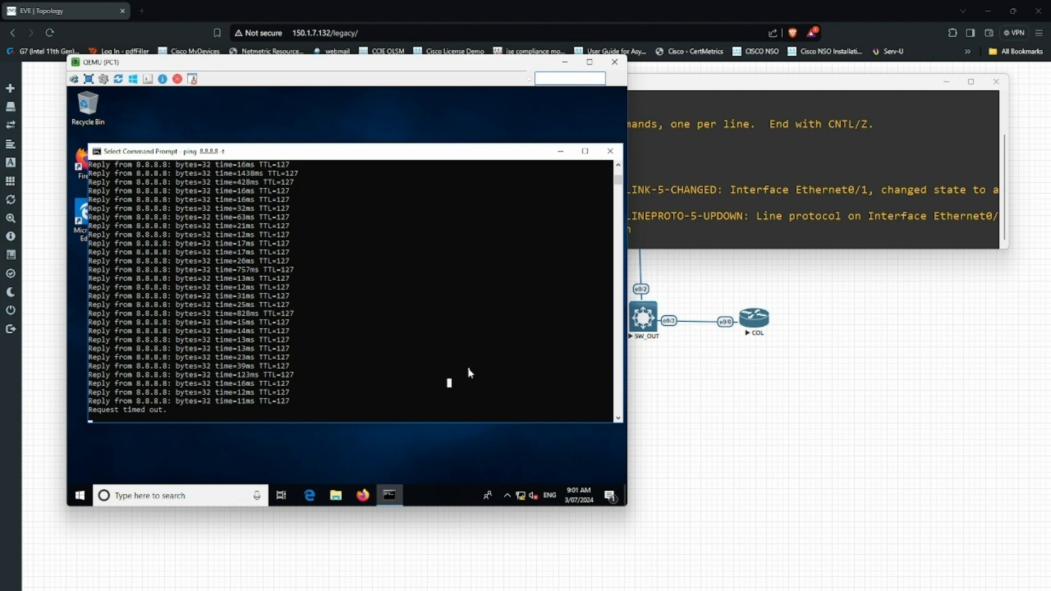
pyautogui.click(435, 367)
pyautogui.press('Return')
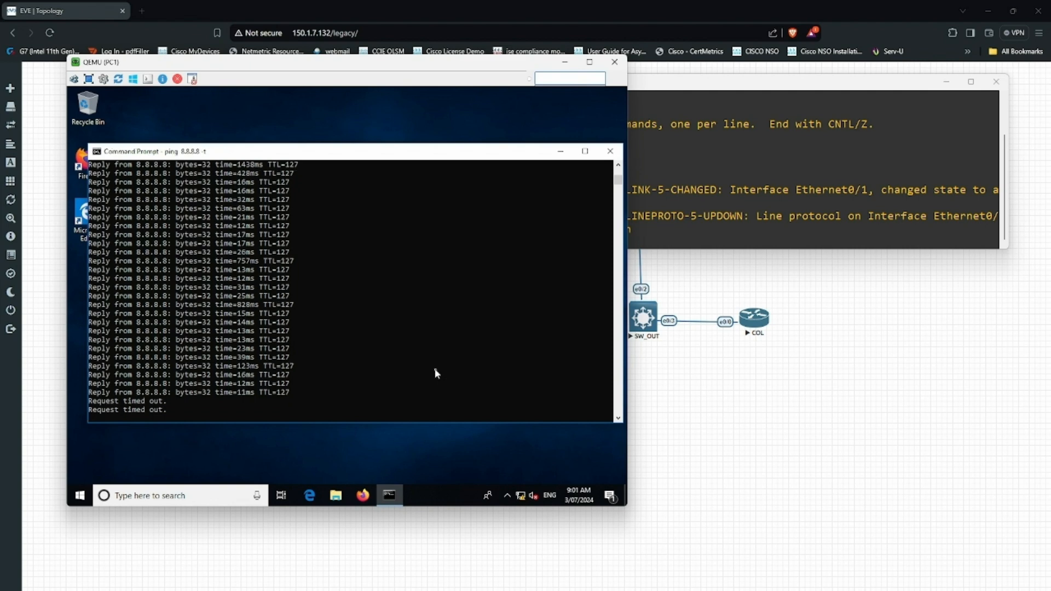
pyautogui.scroll(-2, 423, 341)
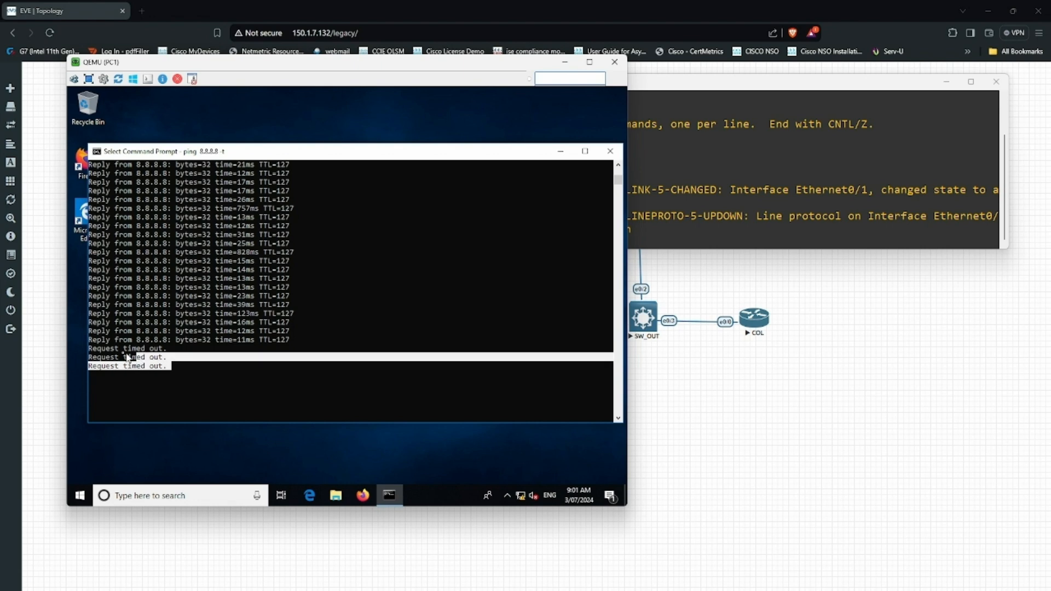
# Compare the EVE topology, the SW_IN console and PC1's ping output, and return to the topology.
pyautogui.click(811, 426)
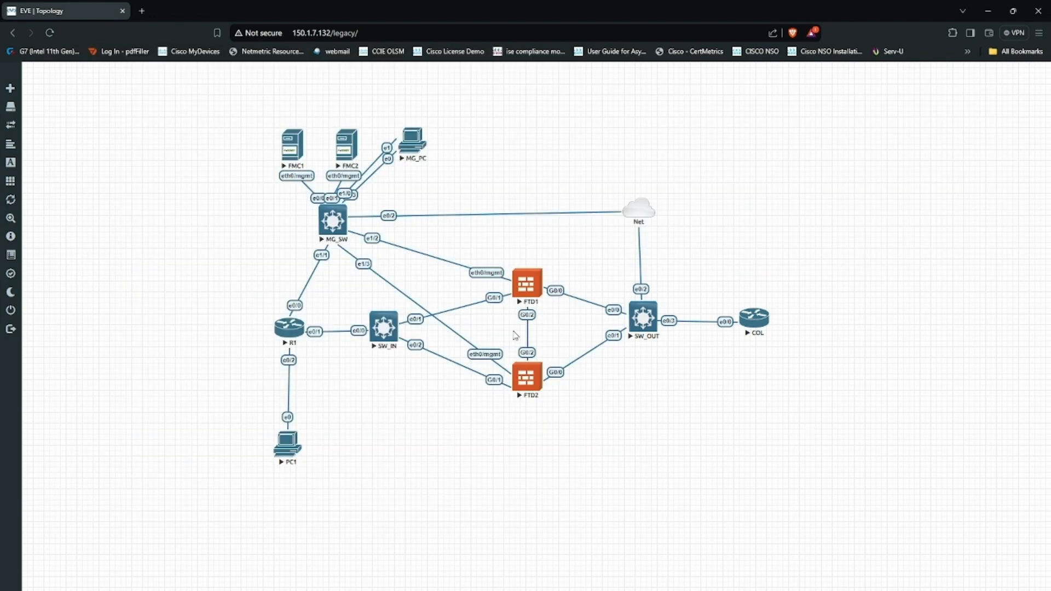
pyautogui.hotkey('alt', 'Tab')
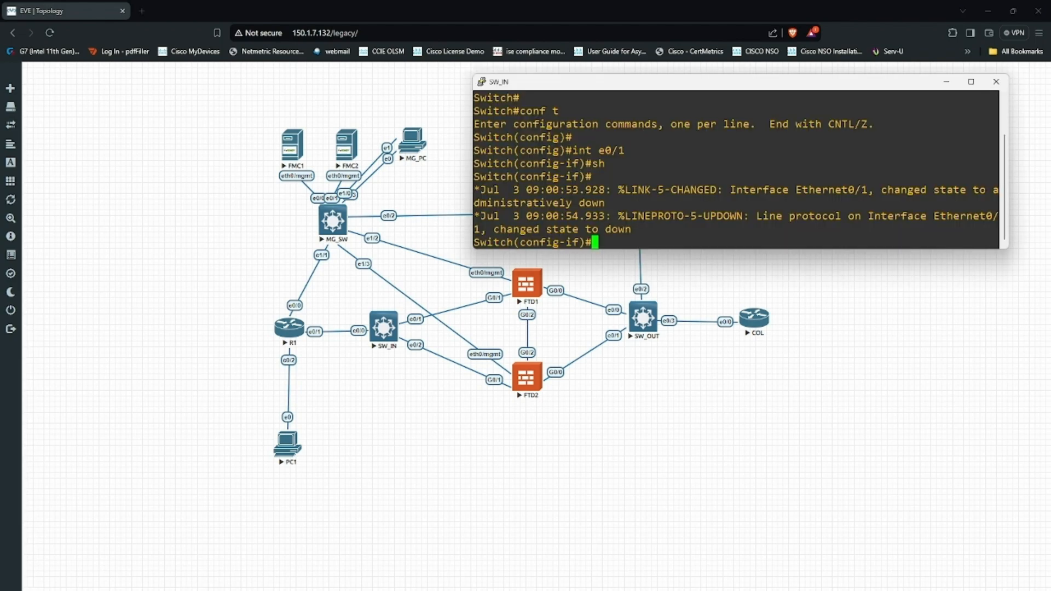
pyautogui.hotkey('alt', 'Tab')
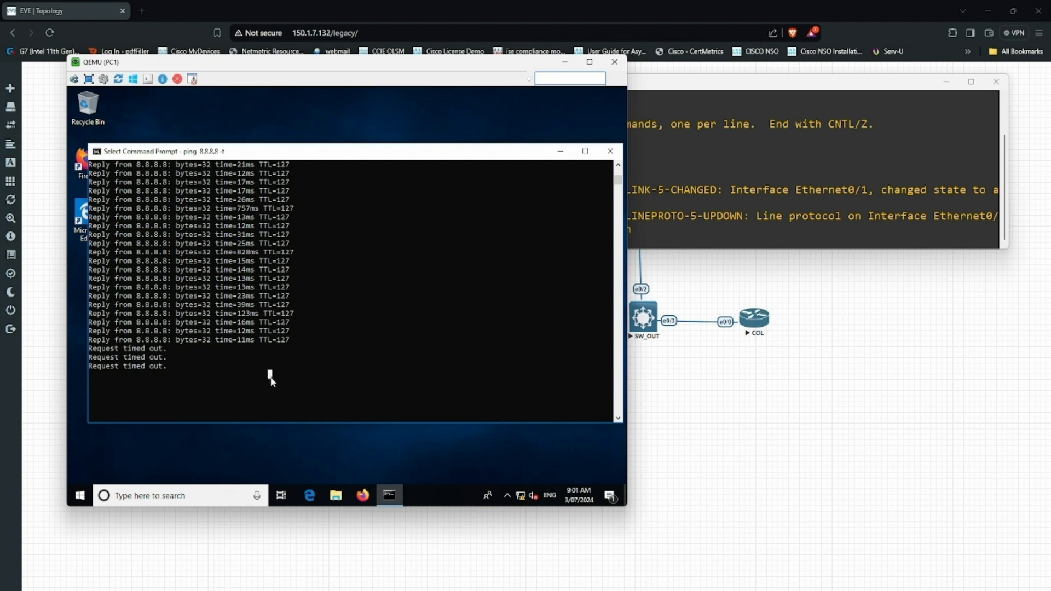
pyautogui.click(727, 410)
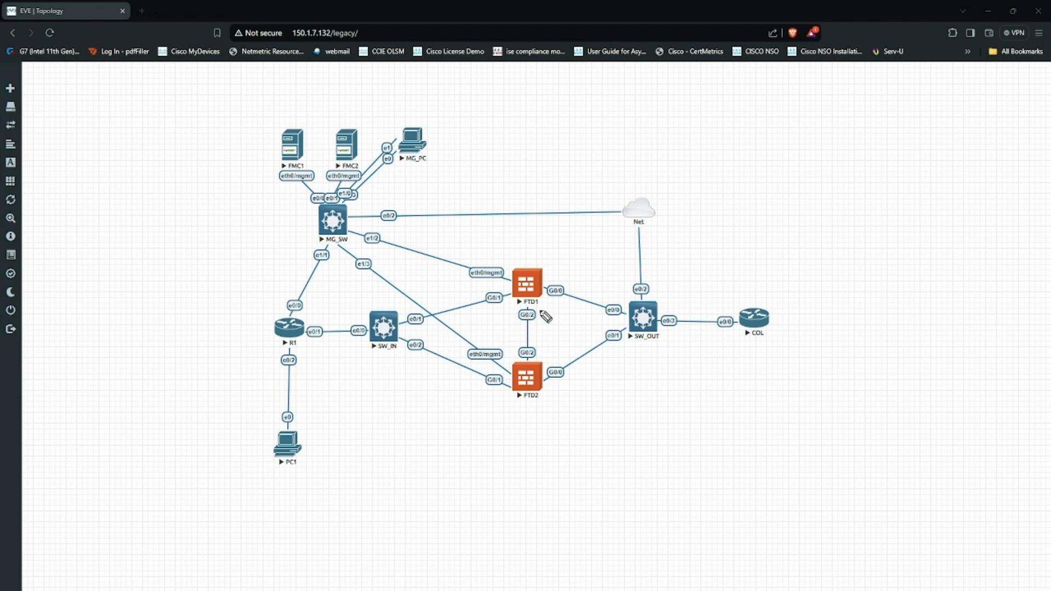
# Annotate the topology with an arrow from FTD1 labelled UP, a G0/2 link arrow between FTD1 and FTD2, and a curved path labelled UP.
pyautogui.moveTo(531, 276)
pyautogui.mouseDown()
pyautogui.moveTo(546, 261)
pyautogui.moveTo(539, 254)
pyautogui.mouseUp()
pyautogui.click(0, 245)
pyautogui.moveTo(536, 268); pyautogui.dragTo(586, 241)
pyautogui.moveTo(529, 310)
pyautogui.mouseDown()
pyautogui.moveTo(525, 355)
pyautogui.moveTo(524, 335)
pyautogui.mouseUp()
pyautogui.moveTo(549, 316); pyautogui.dragTo(554, 328)
pyautogui.moveTo(560, 322); pyautogui.dragTo(563, 328)
pyautogui.moveTo(567, 320)
pyautogui.mouseDown()
pyautogui.moveTo(576, 328)
pyautogui.moveTo(555, 309)
pyautogui.mouseUp()
pyautogui.moveTo(561, 301); pyautogui.dragTo(602, 300)
pyautogui.moveTo(531, 288); pyautogui.dragTo(505, 353)
pyautogui.moveTo(469, 320); pyautogui.dragTo(484, 330)
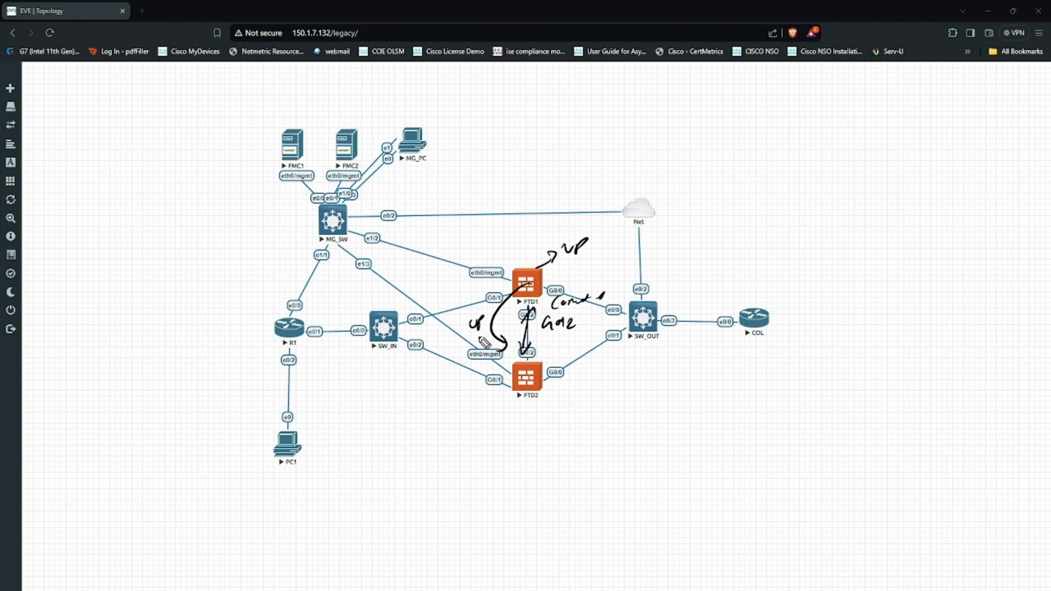
# Cross out SW_IN's e0/1 link, trace the path from R1 through SW_IN, and clear all the annotations.
pyautogui.moveTo(427, 304)
pyautogui.mouseDown()
pyautogui.moveTo(412, 332)
pyautogui.moveTo(427, 329)
pyautogui.mouseUp()
pyautogui.moveTo(291, 332)
pyautogui.mouseDown()
pyautogui.moveTo(383, 332)
pyautogui.moveTo(454, 310)
pyautogui.moveTo(447, 315)
pyautogui.mouseUp()
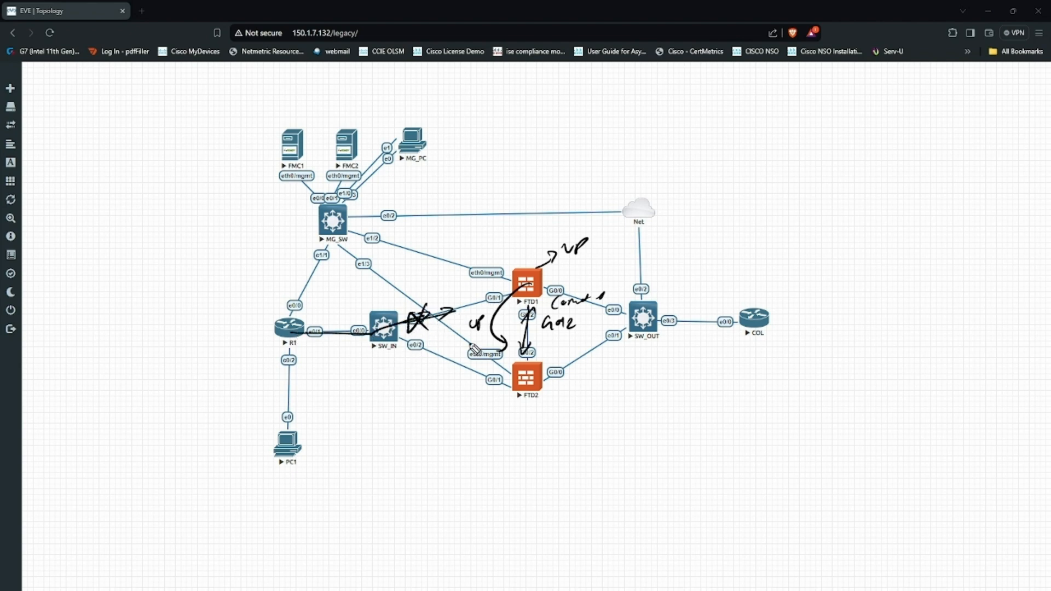
pyautogui.moveTo(381, 330); pyautogui.dragTo(415, 357)
pyautogui.press('Escape')
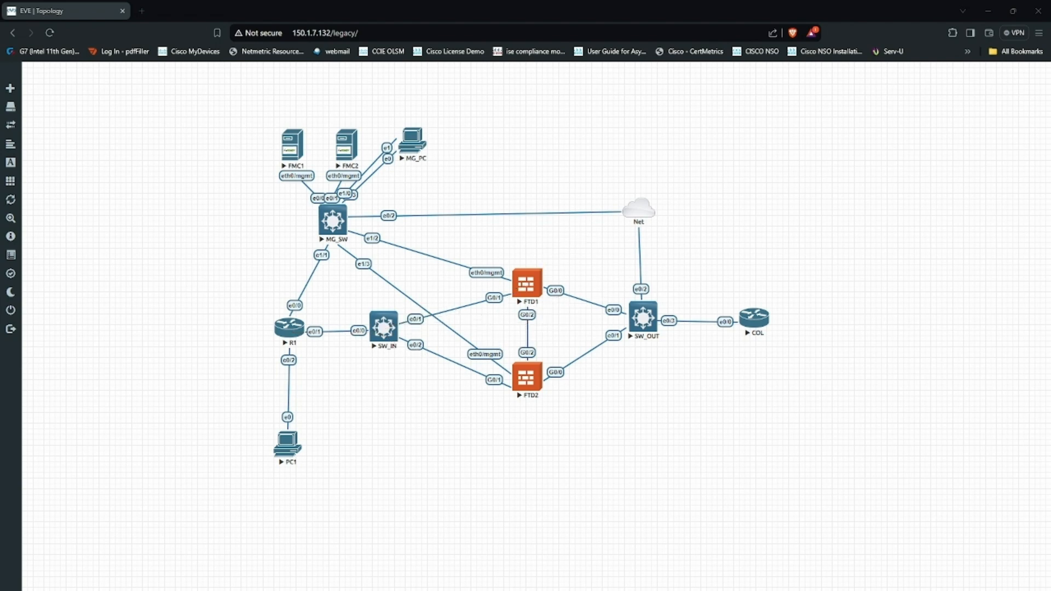
# Check PC1's ping output, switch to the Firewall Management Center session, and dismiss all its notifications.
pyautogui.hotkey('alt', 'Tab')
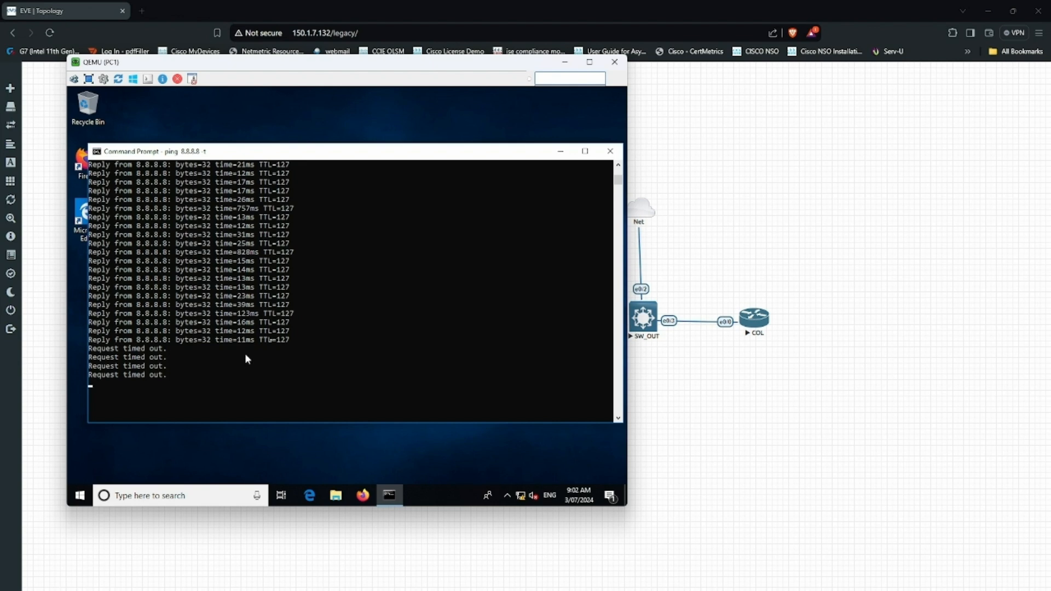
pyautogui.click(673, 422)
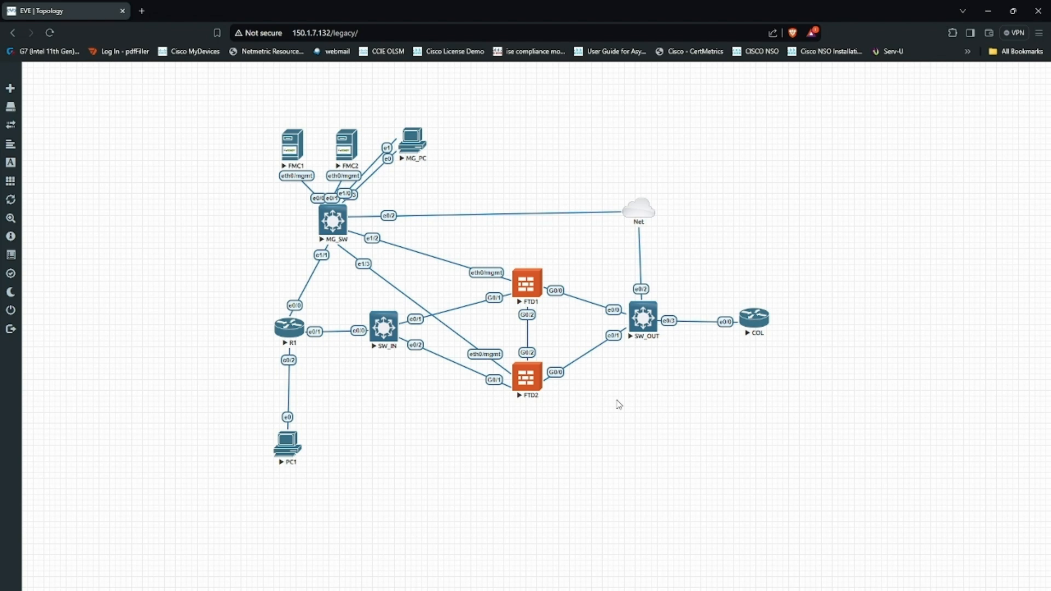
pyautogui.hotkey('alt', 'Tab')
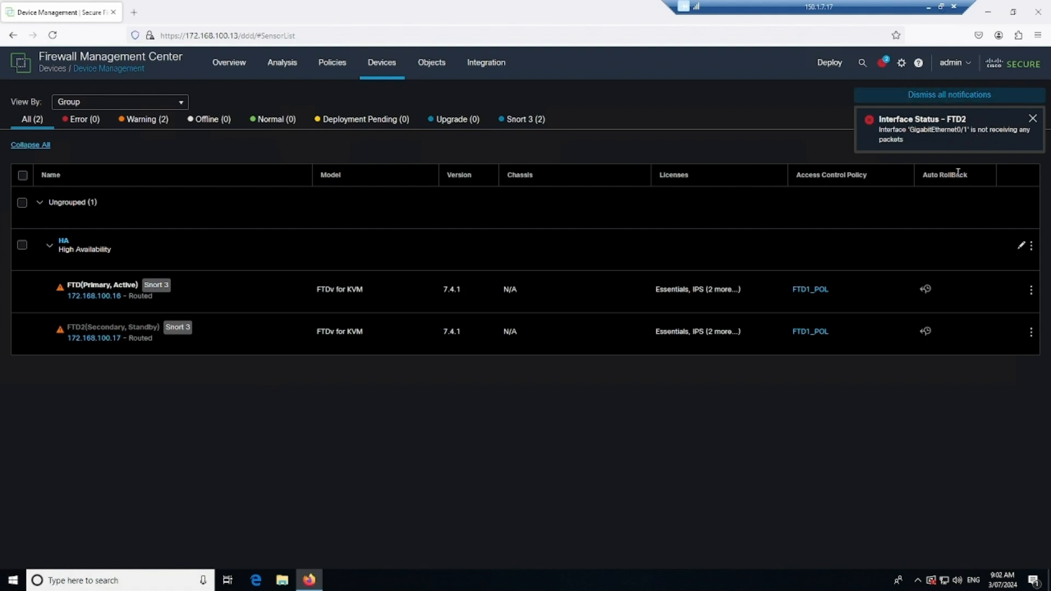
pyautogui.click(949, 95)
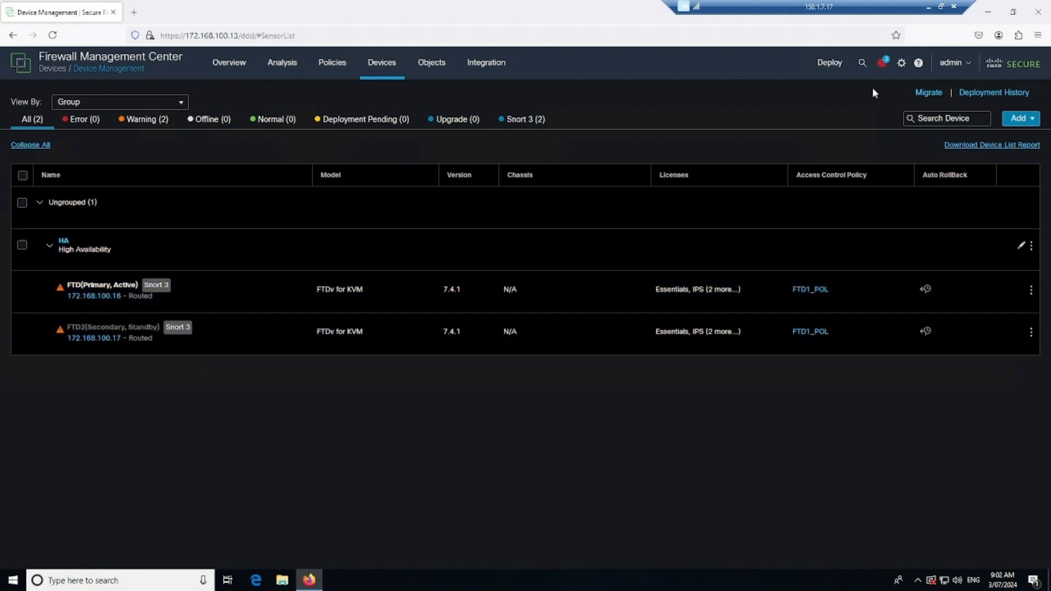
# Review the deployment, health and task notifications in Firewall Management Center, and return to PC1's ping window.
pyautogui.click(882, 62)
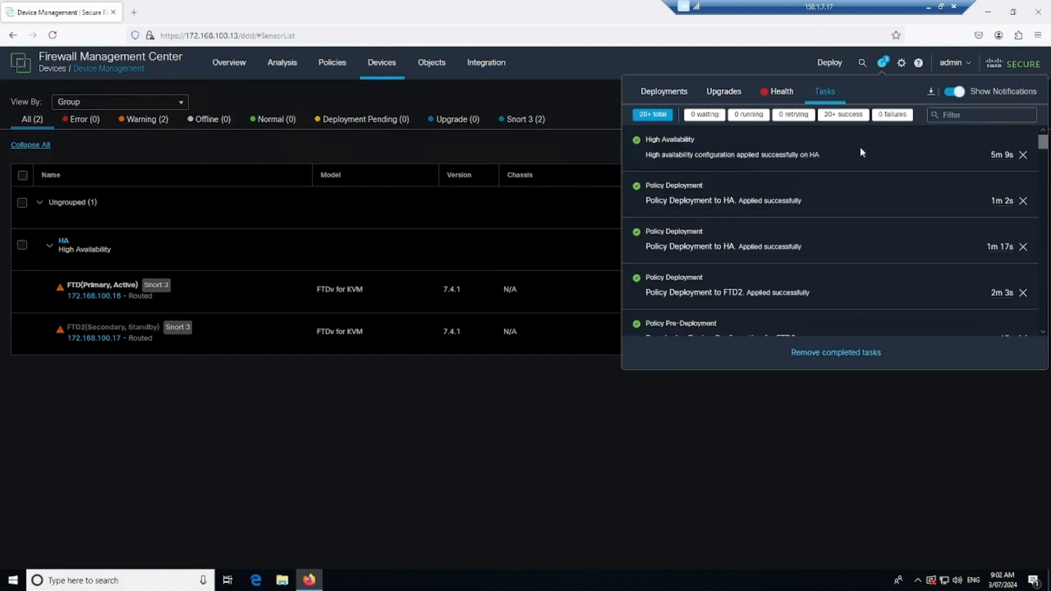
pyautogui.click(662, 96)
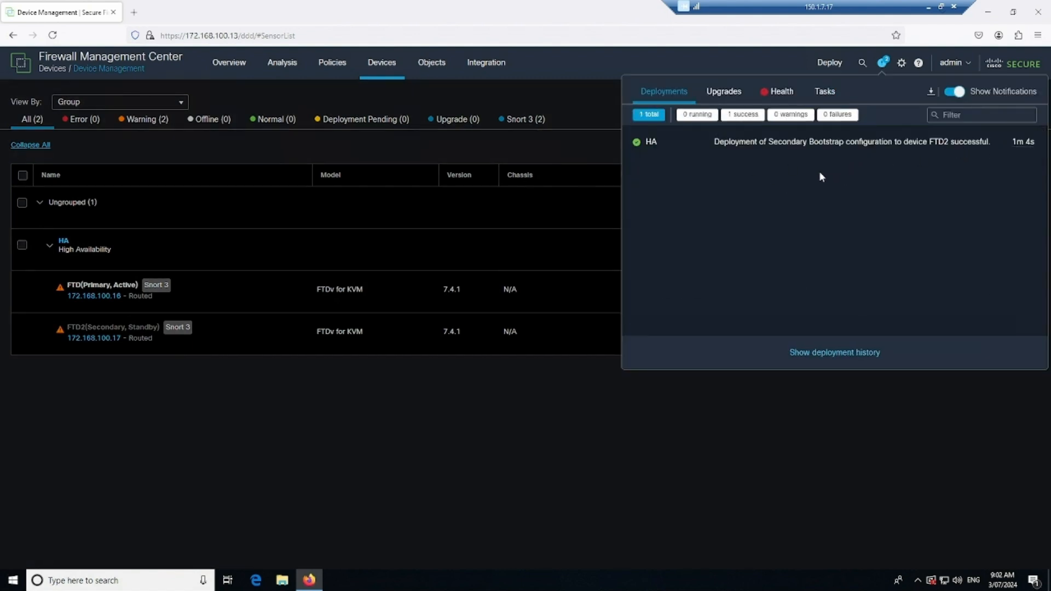
pyautogui.moveTo(802, 144); pyautogui.dragTo(895, 144)
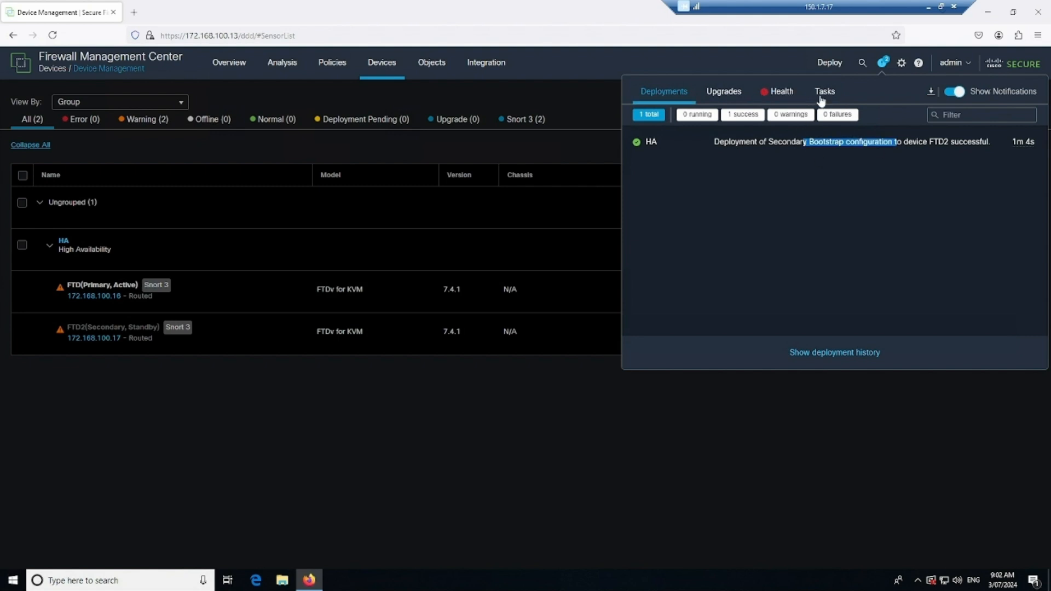
pyautogui.click(780, 93)
pyautogui.click(824, 93)
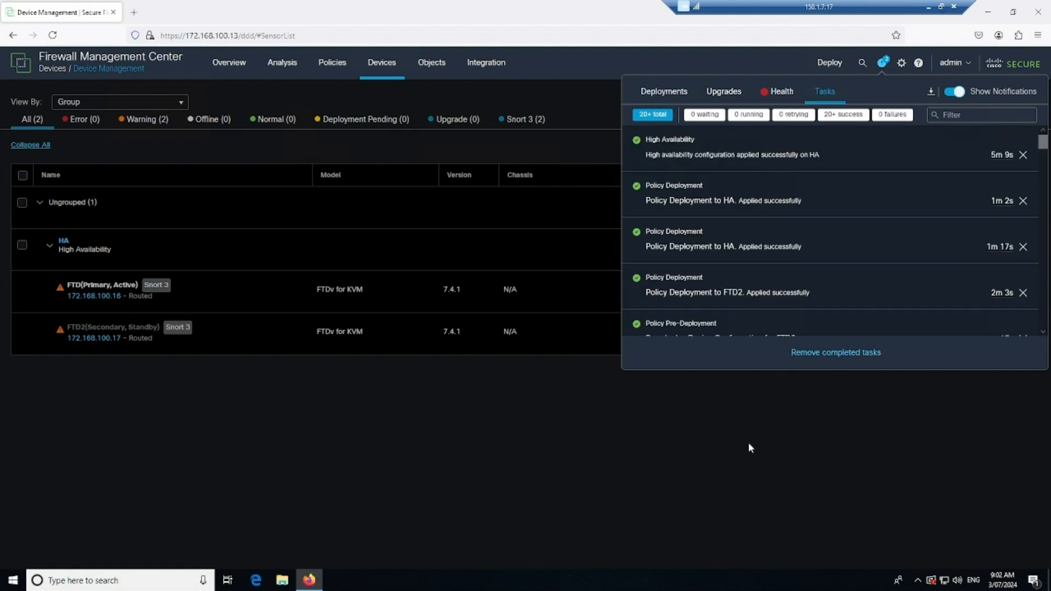
pyautogui.click(750, 451)
pyautogui.moveTo(62, 270)
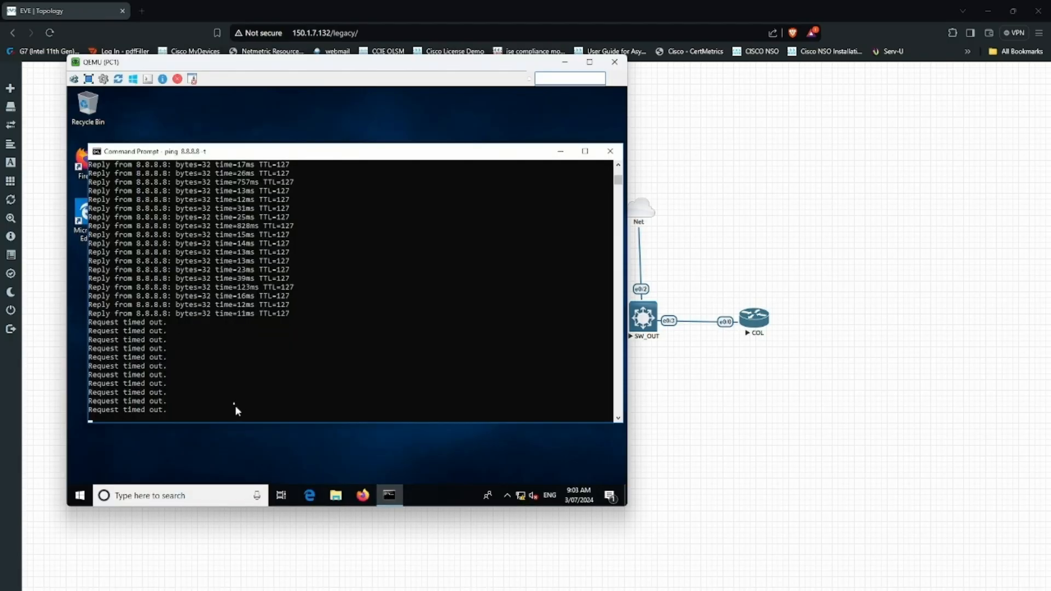
pyautogui.click(230, 393)
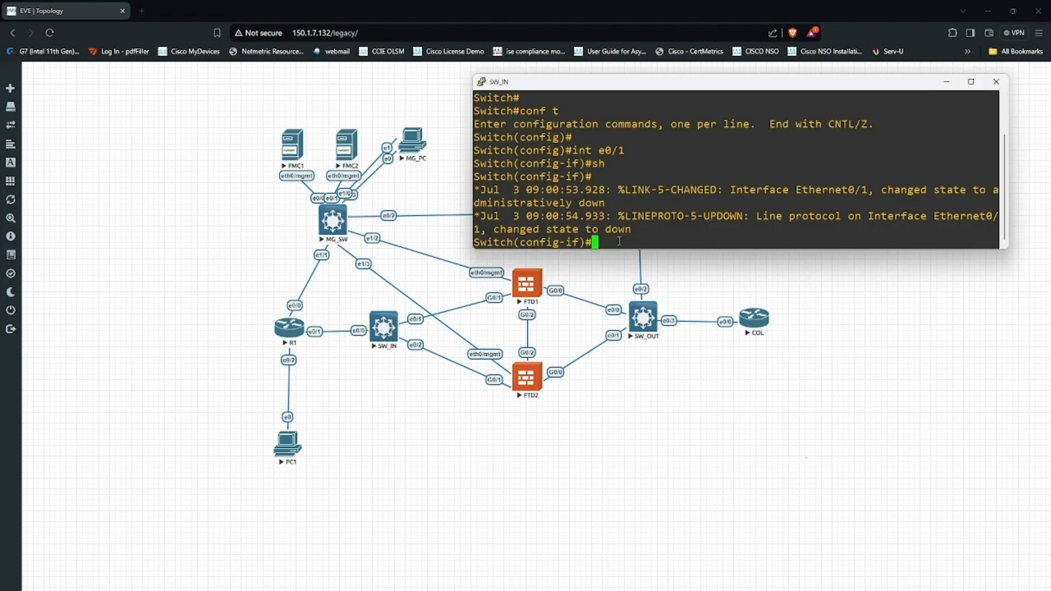
# Re-enable interface e0/1 on SW_IN with no sh and exit interface configuration mode.
pyautogui.write('no sh')
pyautogui.press('Return')
pyautogui.write('exit')
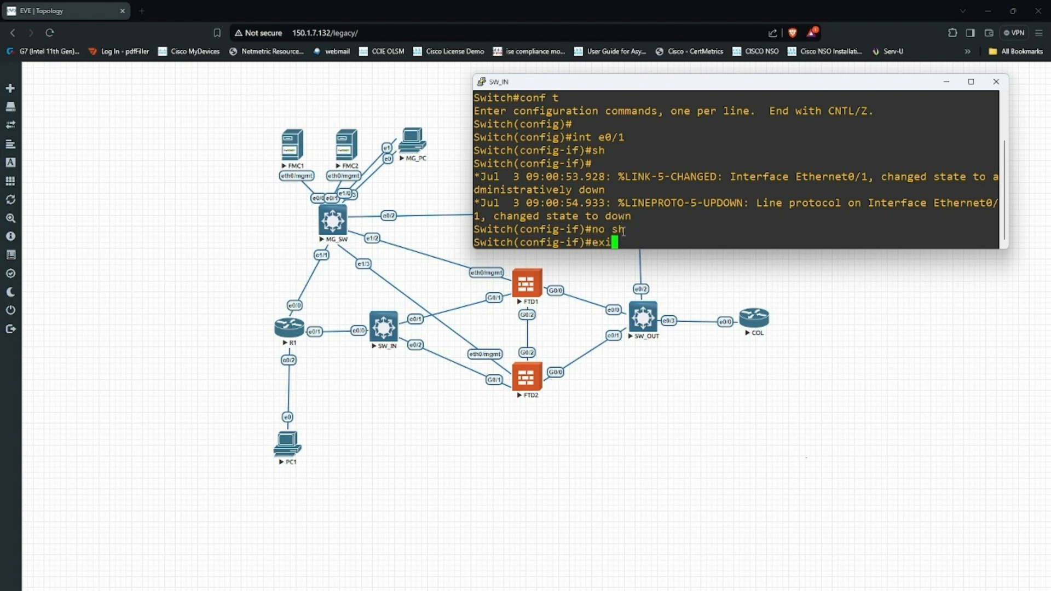
pyautogui.press('Return')
pyautogui.press('Return')
pyautogui.press('Return')
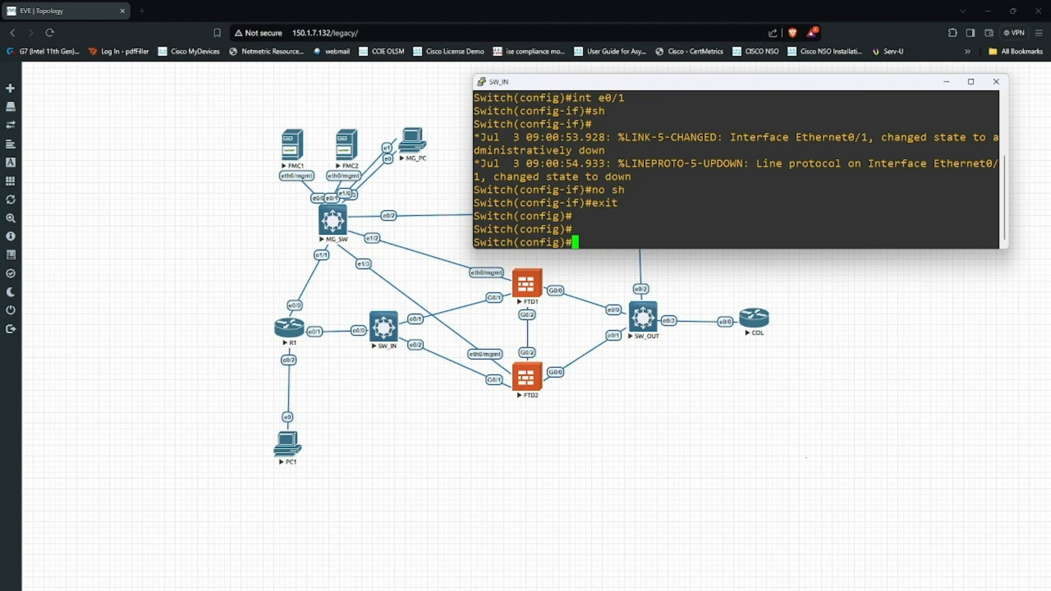
# Put the SW_IN console away and resume PC1's paused ping to 8.8.8.8 to watch its replies.
pyautogui.hotkey('alt', 'Tab')
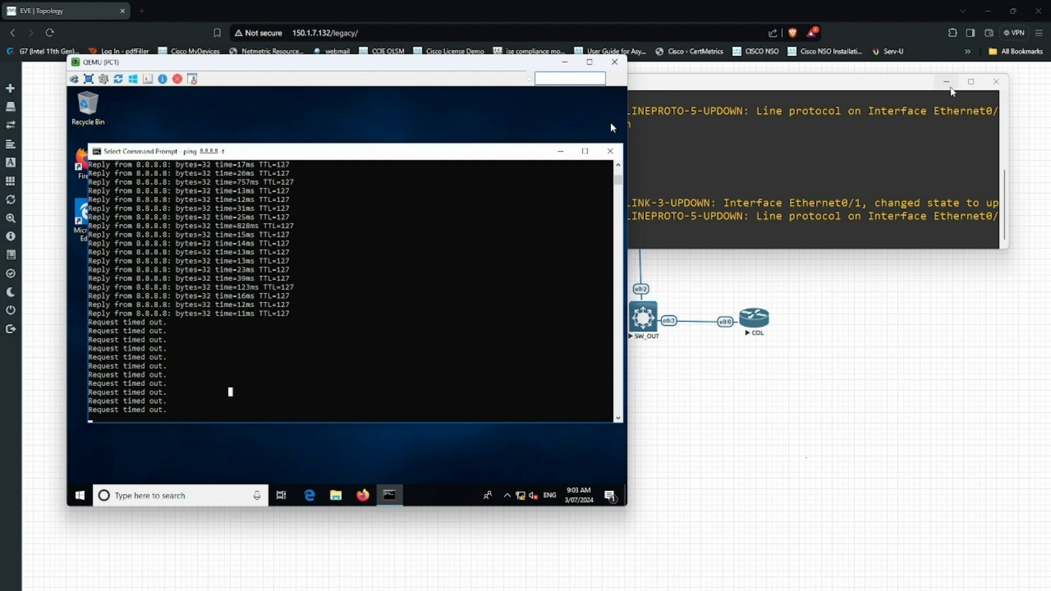
pyautogui.click(945, 81)
pyautogui.rightClick(279, 384)
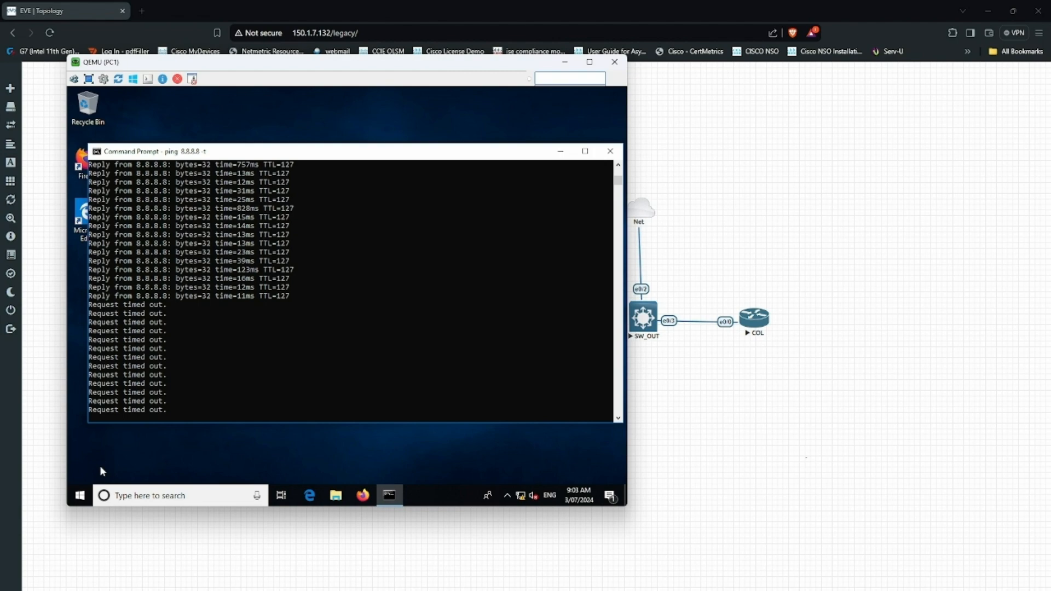
pyautogui.hotkey('alt', 'Tab')
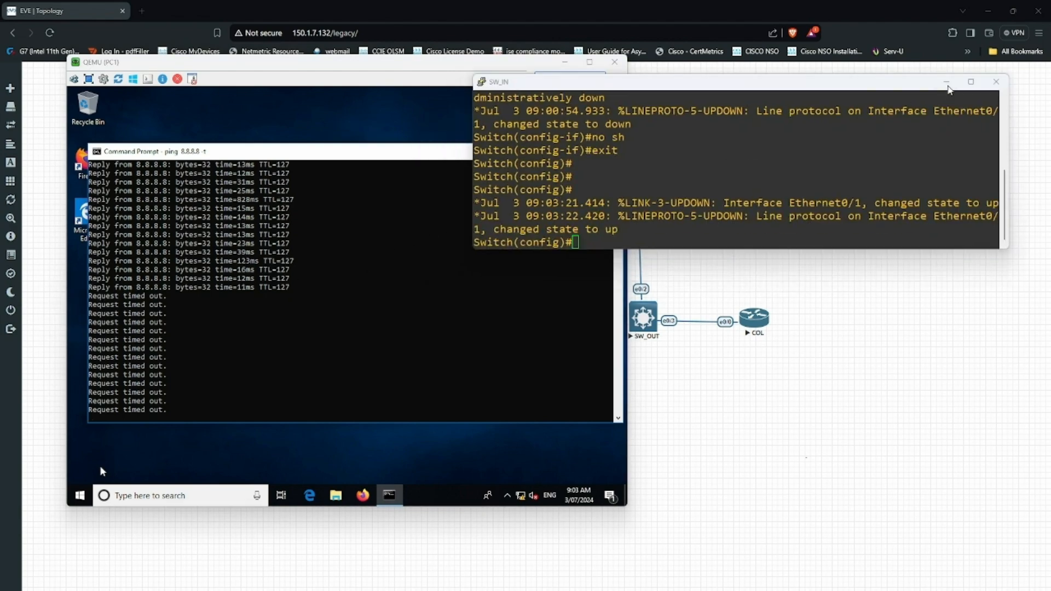
pyautogui.click(246, 442)
pyautogui.click(204, 349)
pyautogui.press('Return')
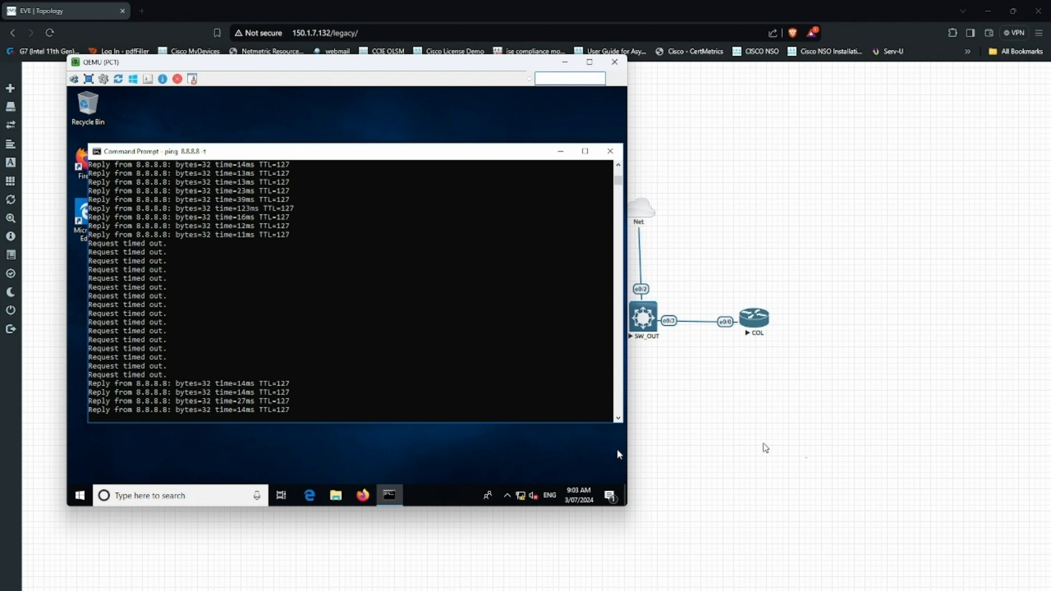
# Stop the FTD1 node in the topology and watch the continuous ping to 8.8.8.8 on PC1.
pyautogui.click(713, 417)
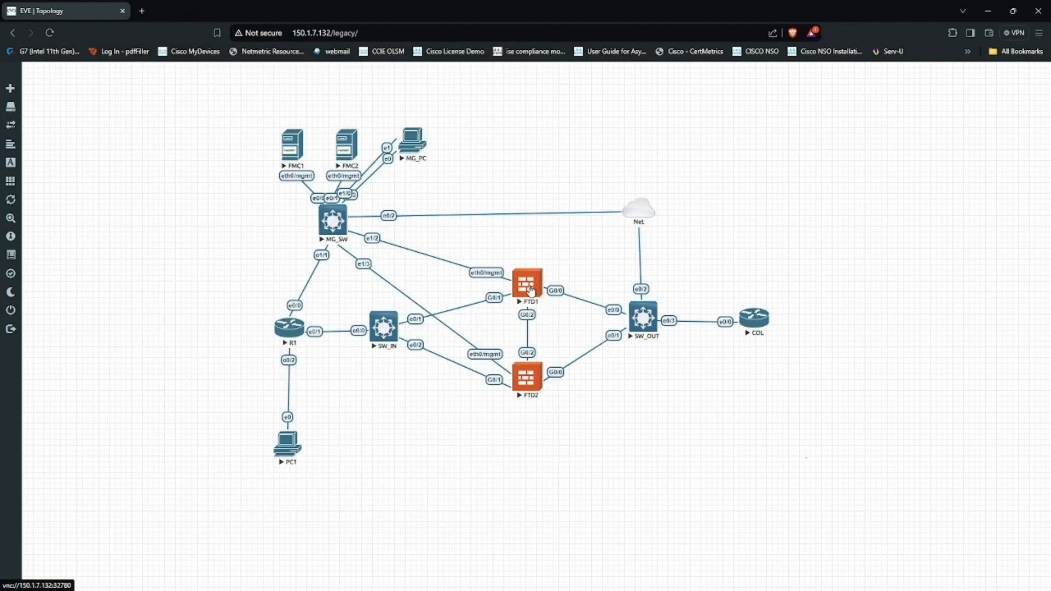
pyautogui.rightClick(529, 290)
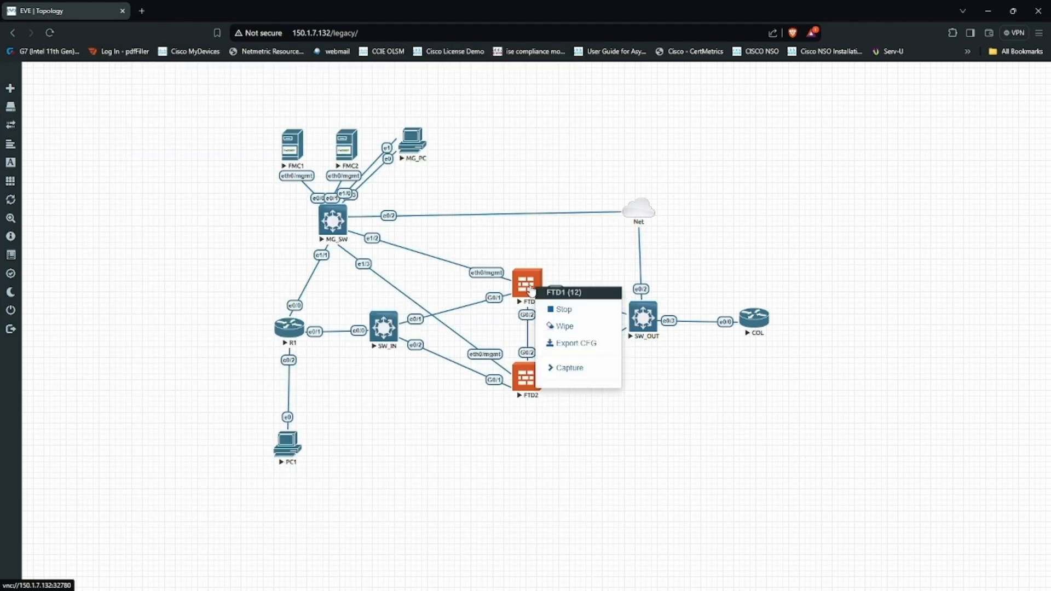
pyautogui.click(548, 316)
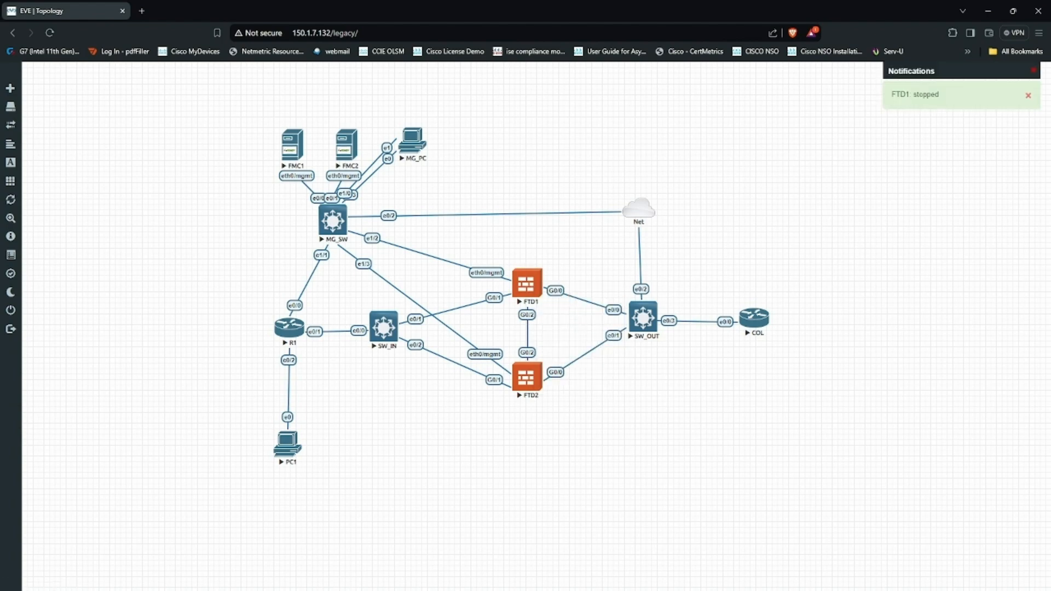
pyautogui.hotkey('alt', 'Tab')
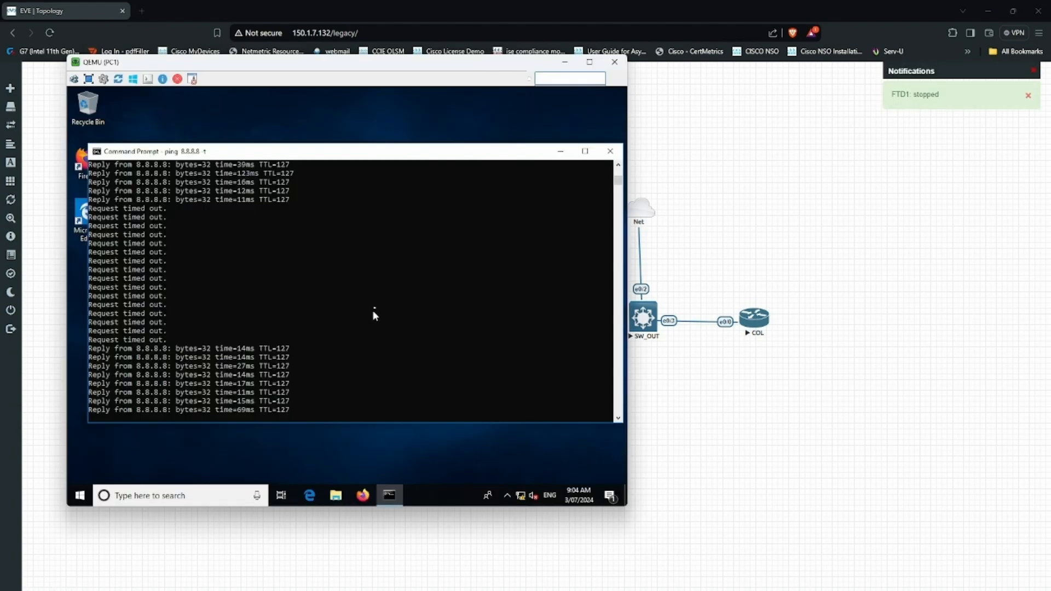
pyautogui.moveTo(474, 65)
pyautogui.mouseDown()
pyautogui.moveTo(983, 144)
pyautogui.moveTo(617, 68)
pyautogui.moveTo(453, 68)
pyautogui.mouseUp()
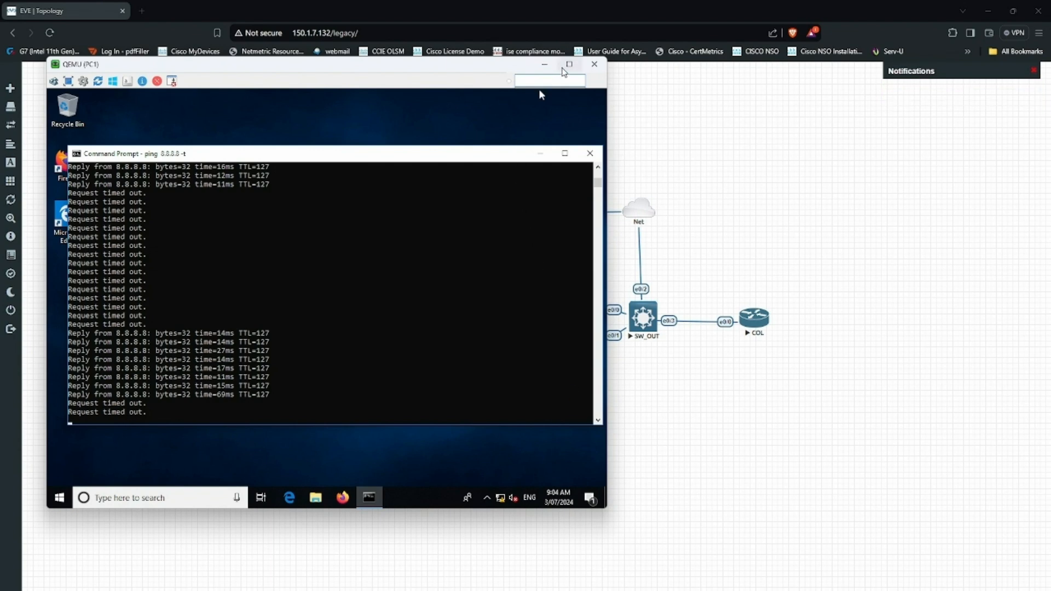
pyautogui.moveTo(609, 116)
pyautogui.mouseDown()
pyautogui.moveTo(567, 116)
pyautogui.moveTo(609, 115)
pyautogui.mouseUp()
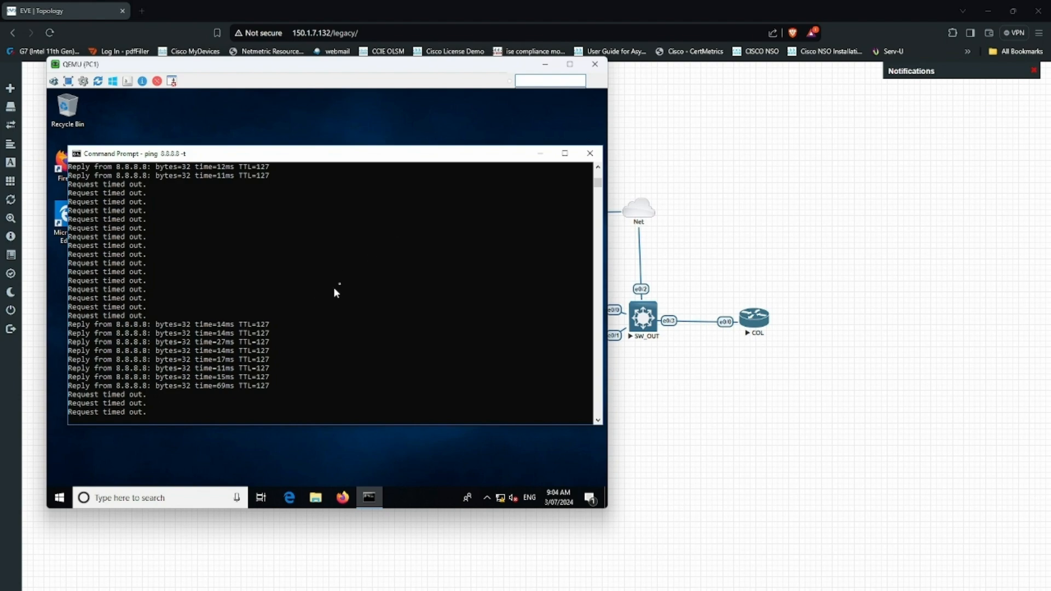
pyautogui.moveTo(412, 70); pyautogui.dragTo(512, 82)
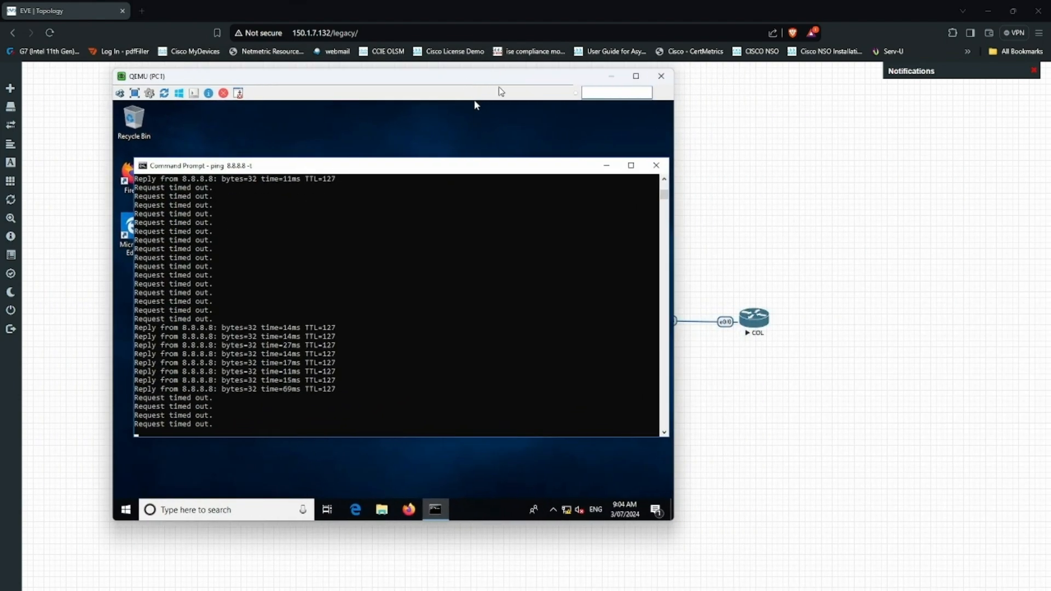
pyautogui.moveTo(497, 88); pyautogui.dragTo(445, 97)
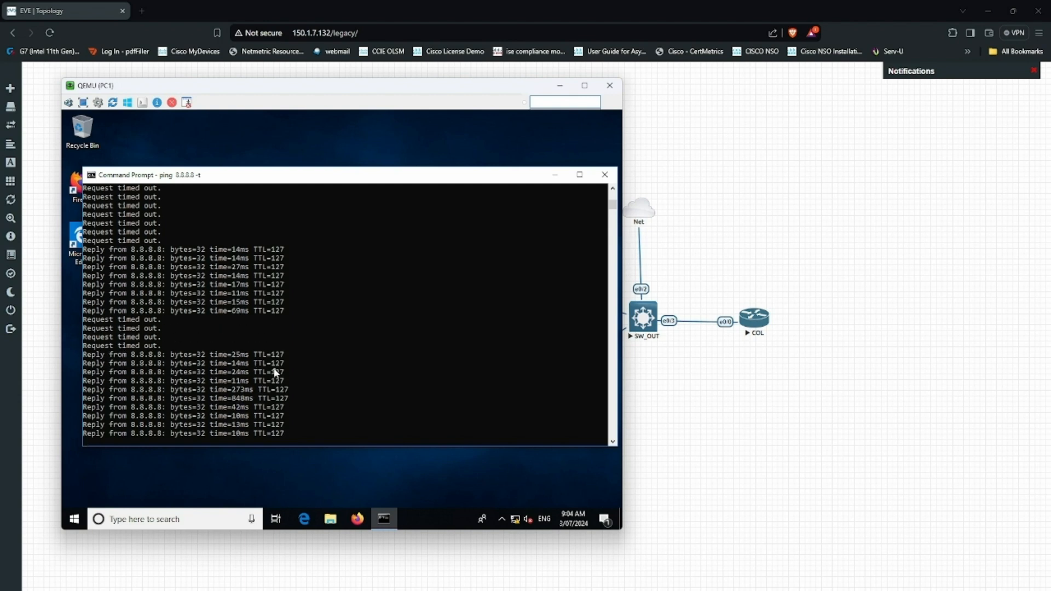
# Stop the continuous ping on PC1 and add several blank prompt lines below its statistics.
pyautogui.hotkey('ctrl', 'c')
pyautogui.press('Return')
pyautogui.press('Return')
pyautogui.press('Return')
pyautogui.press('Return')
pyautogui.press('Return')
pyautogui.press('Return')
pyautogui.press('Return')
pyautogui.press('Return')
pyautogui.press('Return')
pyautogui.press('Return')
pyautogui.press('Return')
pyautogui.press('Return')
# Examine PC1's ping history, comparing the timed-out requests from the FTD1 shutdown with those from the earlier outages.
pyautogui.scroll(7, 245, 353)
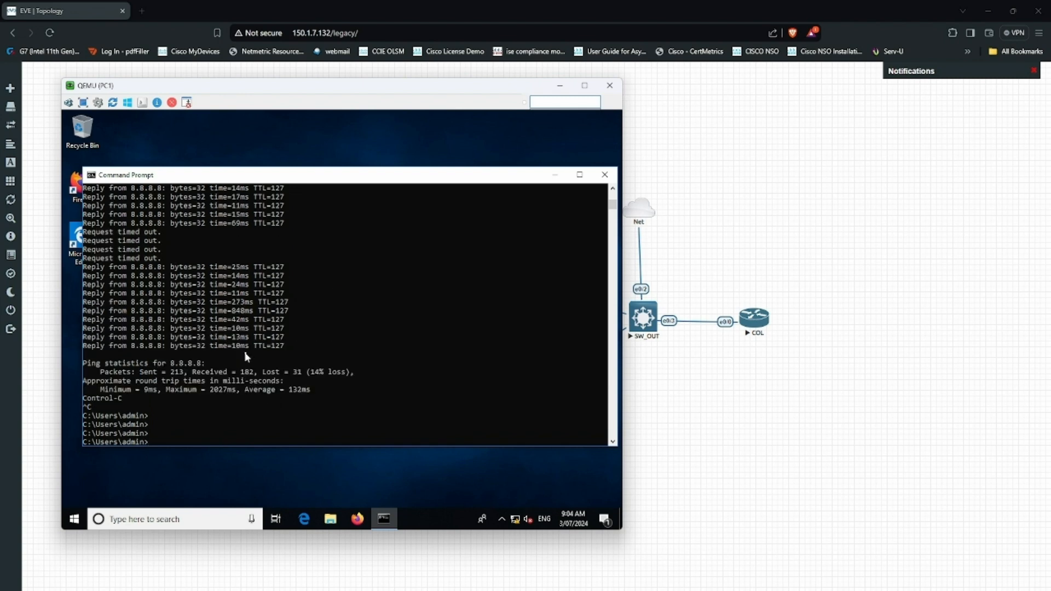
pyautogui.click(809, 443)
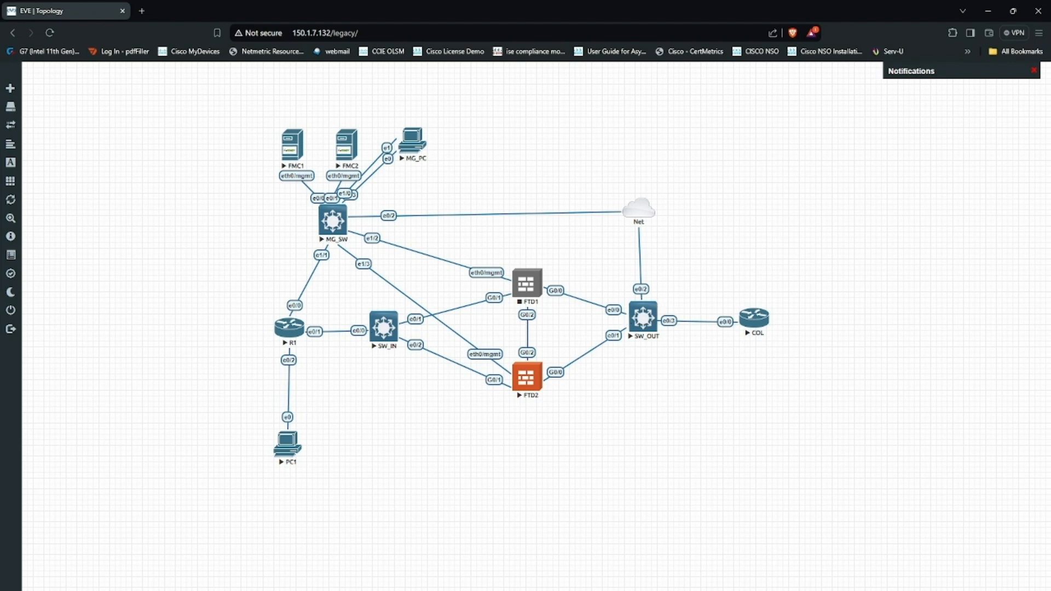
pyautogui.hotkey('alt', 'Tab')
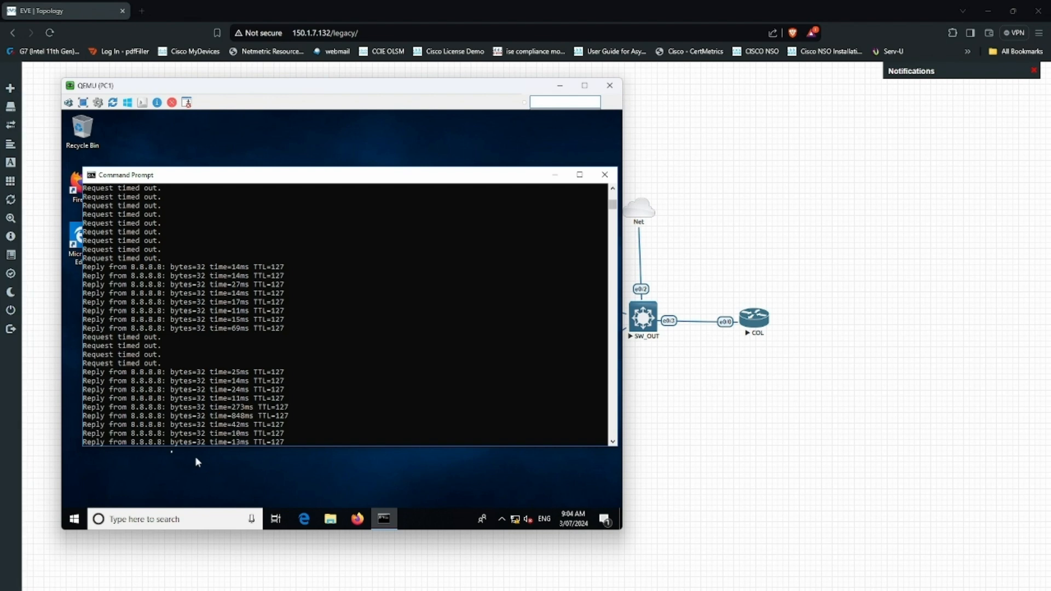
pyautogui.moveTo(159, 367); pyautogui.dragTo(86, 343)
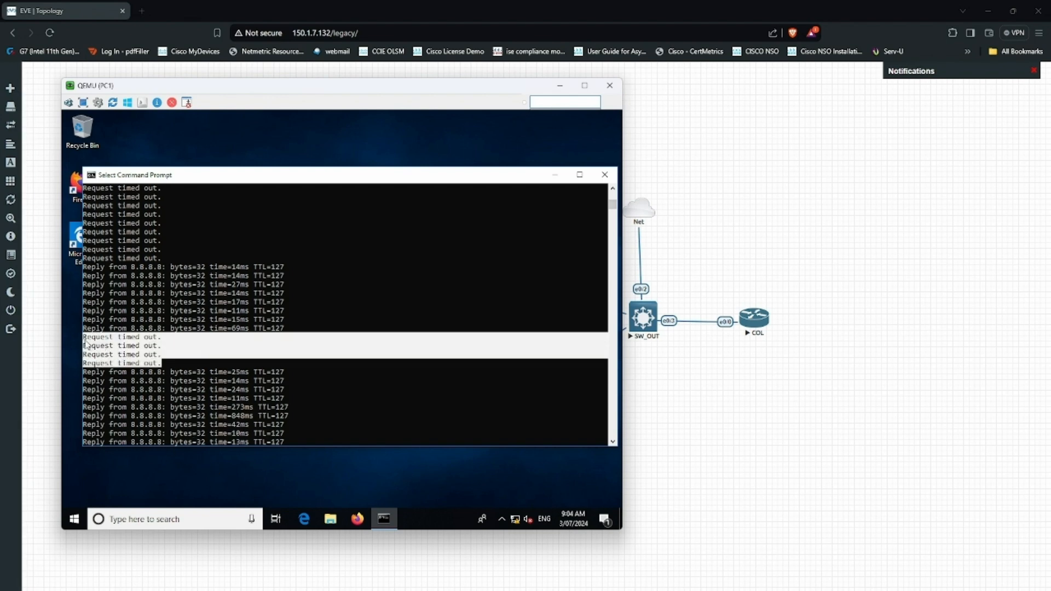
pyautogui.scroll(4, 178, 343)
pyautogui.moveTo(160, 362); pyautogui.dragTo(82, 232)
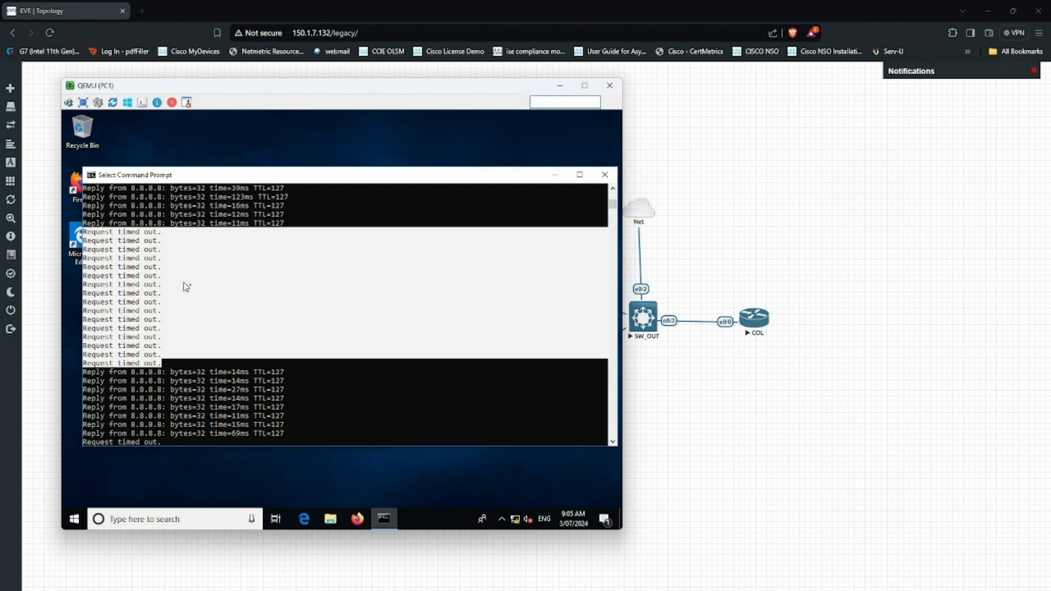
pyautogui.scroll(2, 216, 314)
pyautogui.scroll(-8, 216, 313)
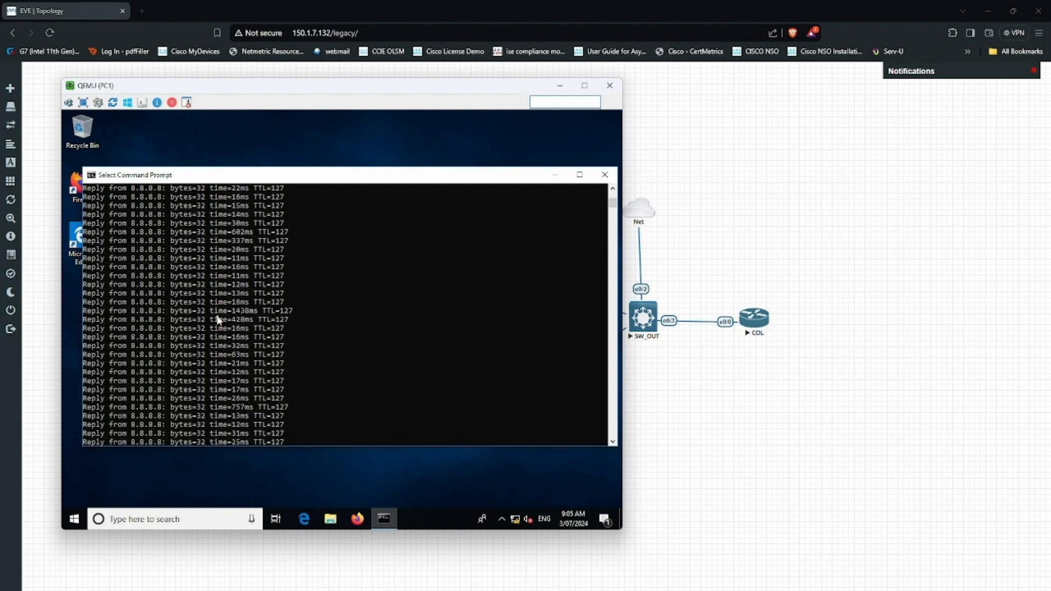
pyautogui.scroll(20, 219, 319)
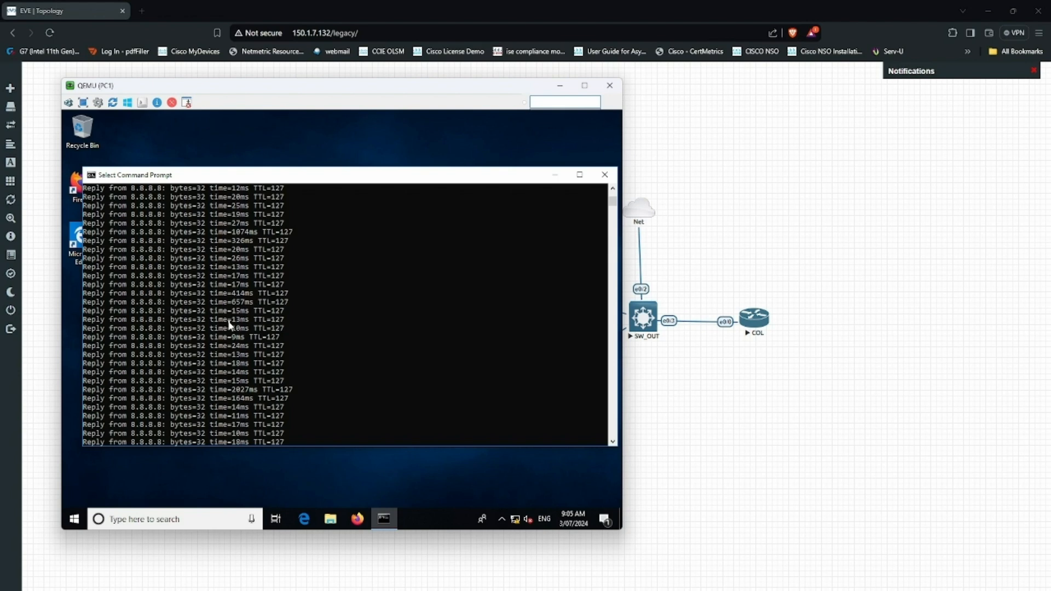
pyautogui.scroll(7, 229, 326)
pyautogui.moveTo(97, 307); pyautogui.dragTo(170, 396)
pyautogui.click(199, 386)
pyautogui.scroll(-20, 224, 375)
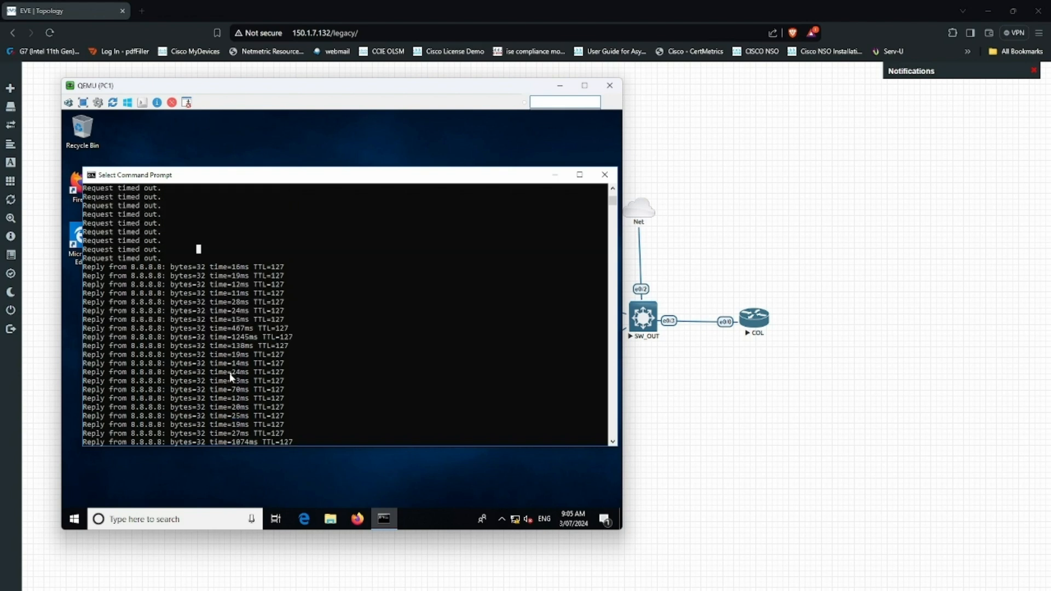
pyautogui.scroll(-20, 292, 362)
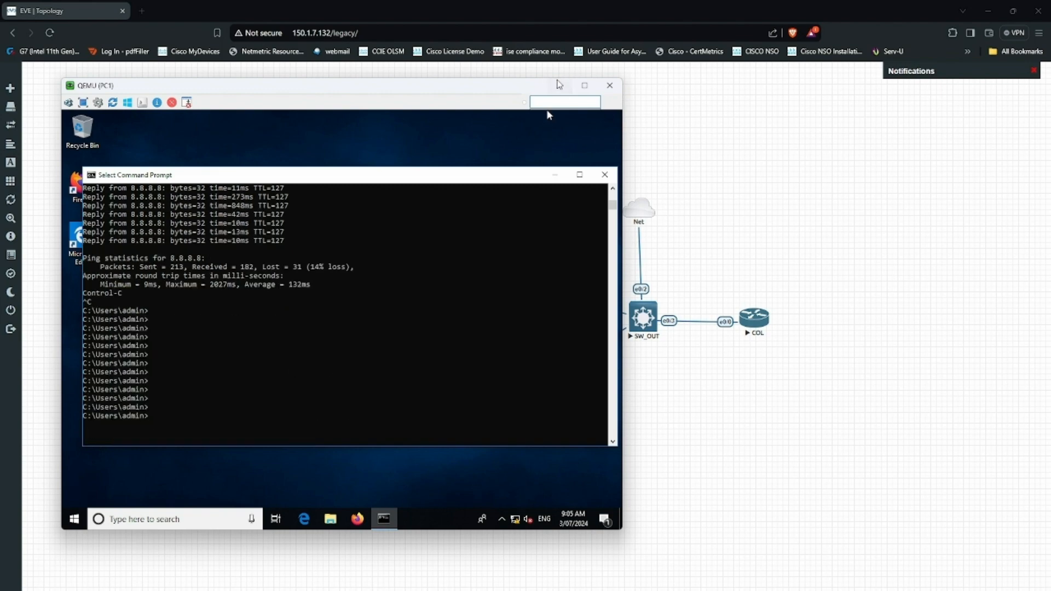
# Put PC1's window away and start the FTD1 node again in the topology.
pyautogui.click(560, 85)
pyautogui.click(532, 275)
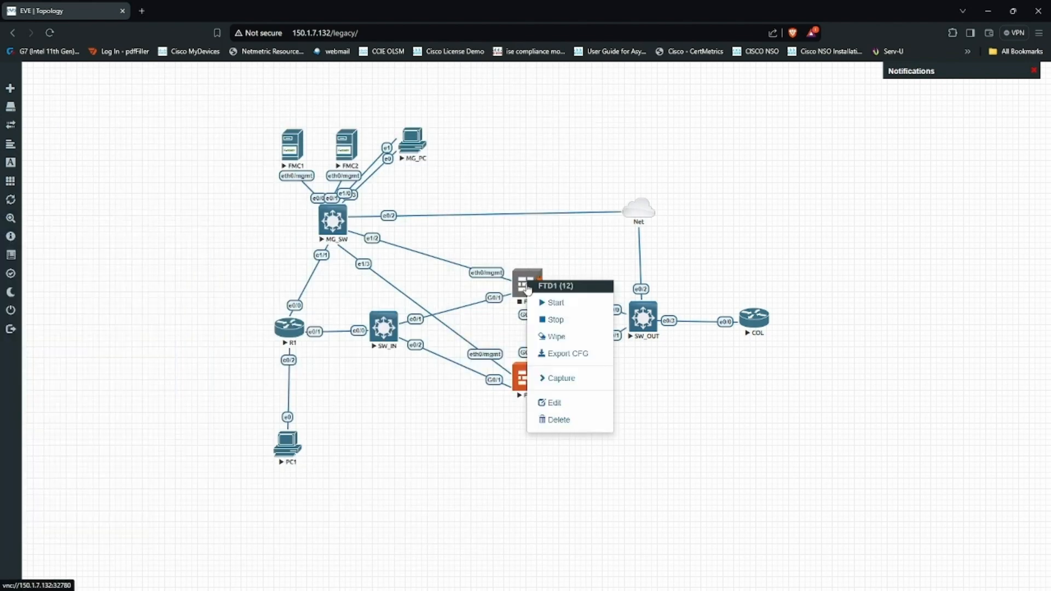
pyautogui.click(552, 302)
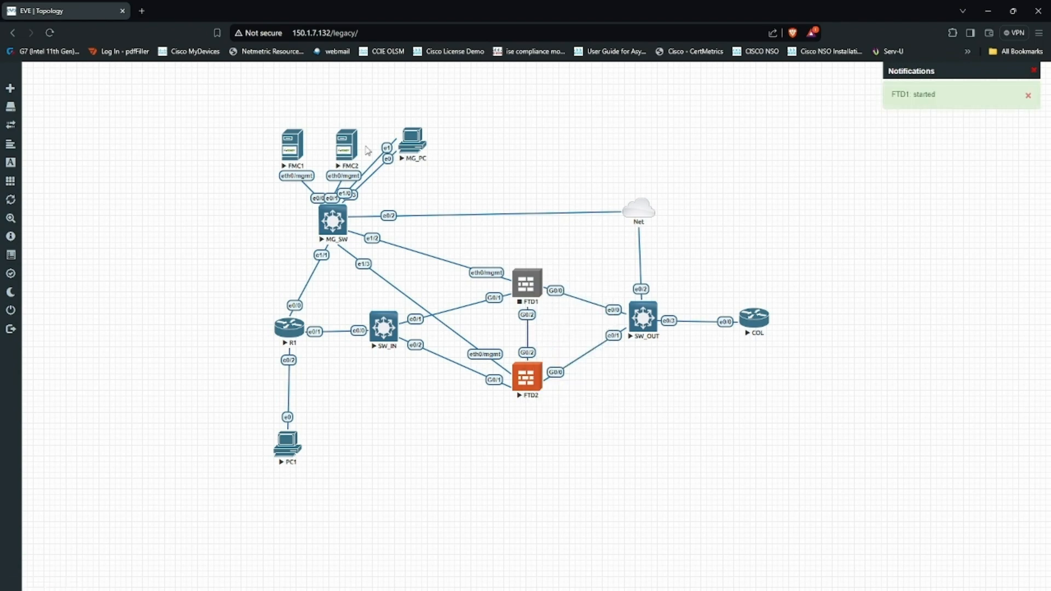
# Switch to the Firewall Management Center session, dismiss all notifications, and review its task and deployment lists.
pyautogui.hotkey('alt', 'Tab')
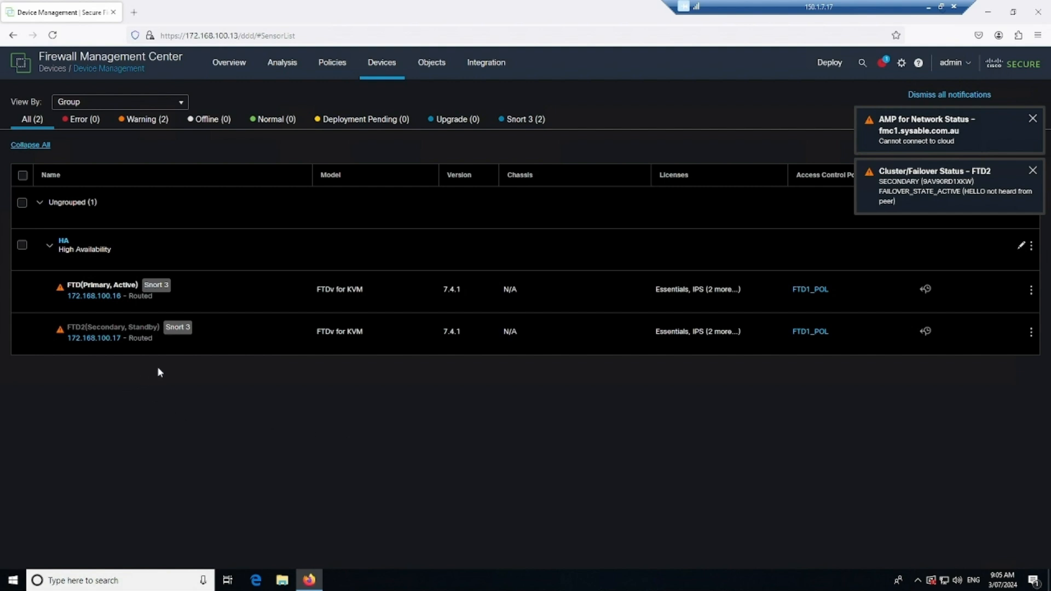
pyautogui.click(910, 94)
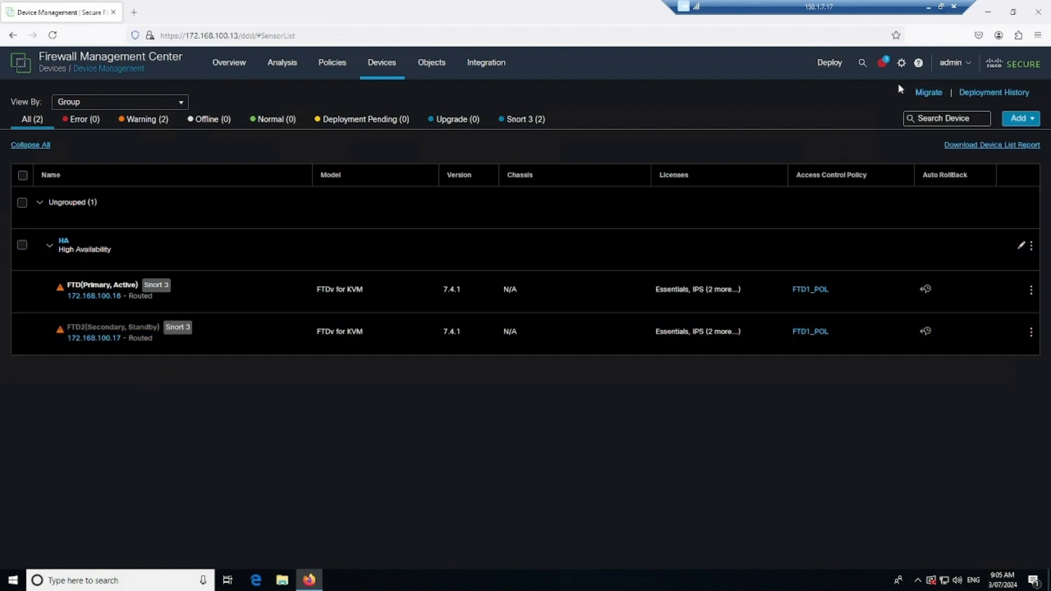
pyautogui.click(884, 63)
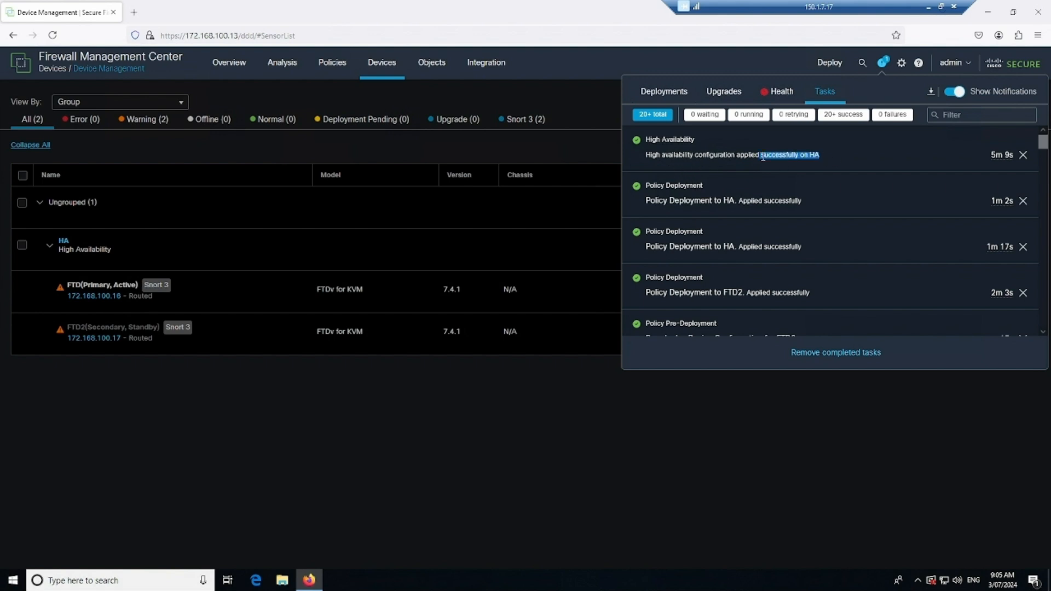
pyautogui.click(663, 90)
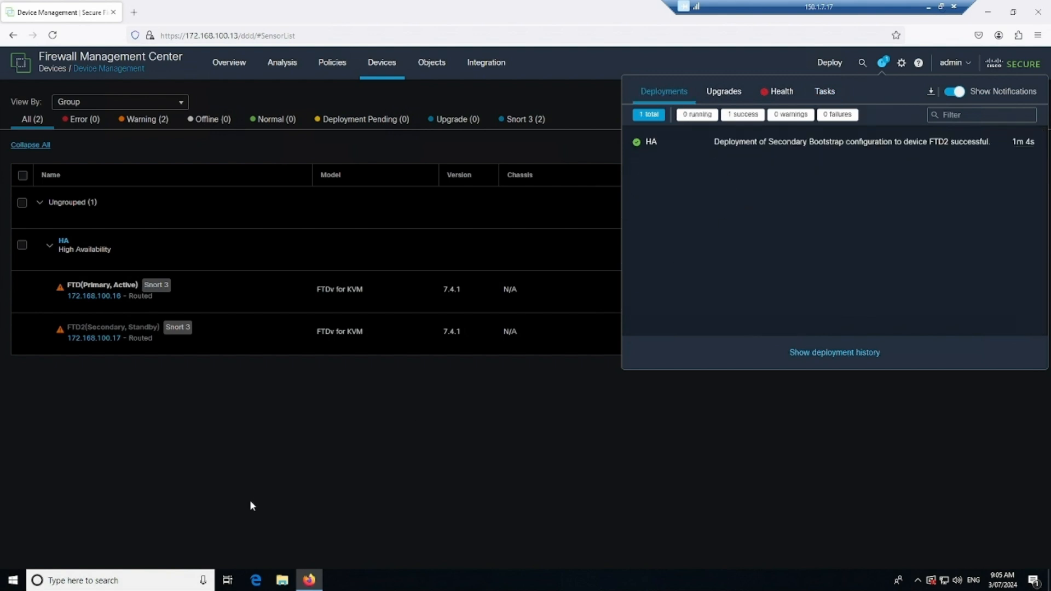
# Refresh the Device Management page and check the failover roles of FTD and FTD2 in the HA pair.
pyautogui.click(250, 500)
pyautogui.press('F5')
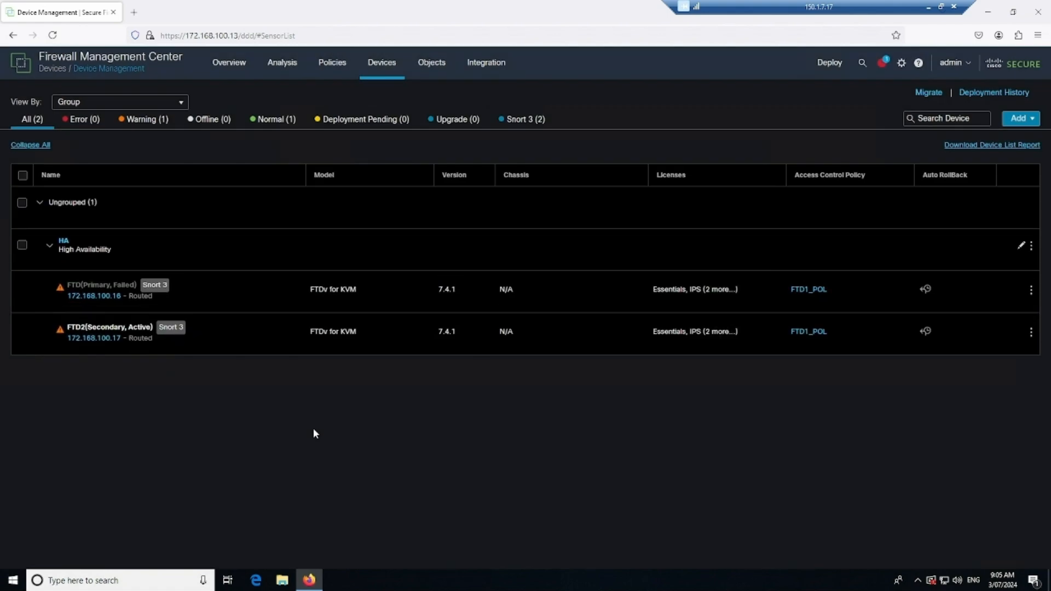
pyautogui.moveTo(121, 336)
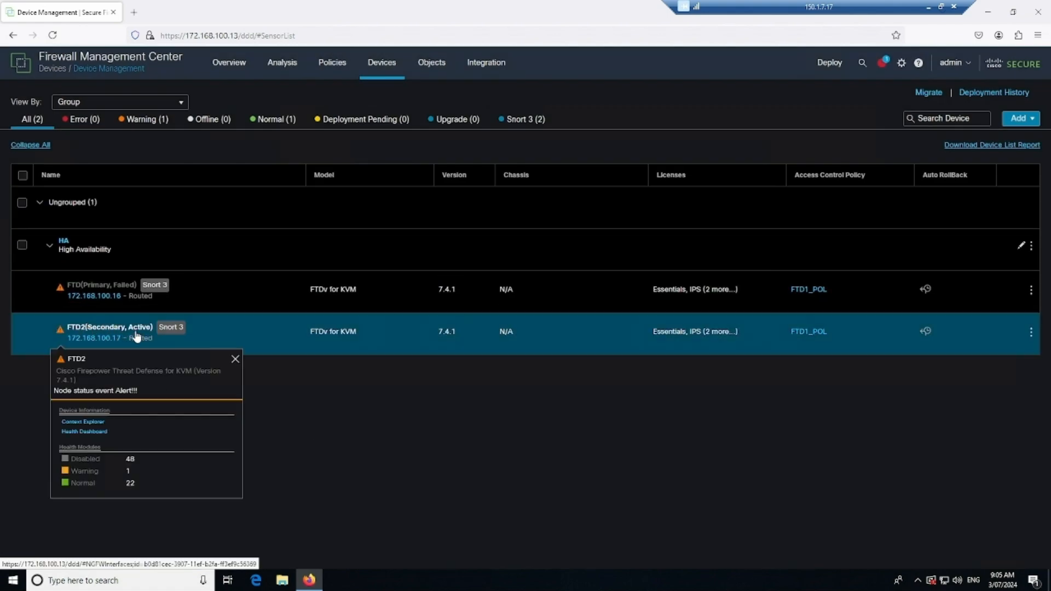
pyautogui.moveTo(112, 295)
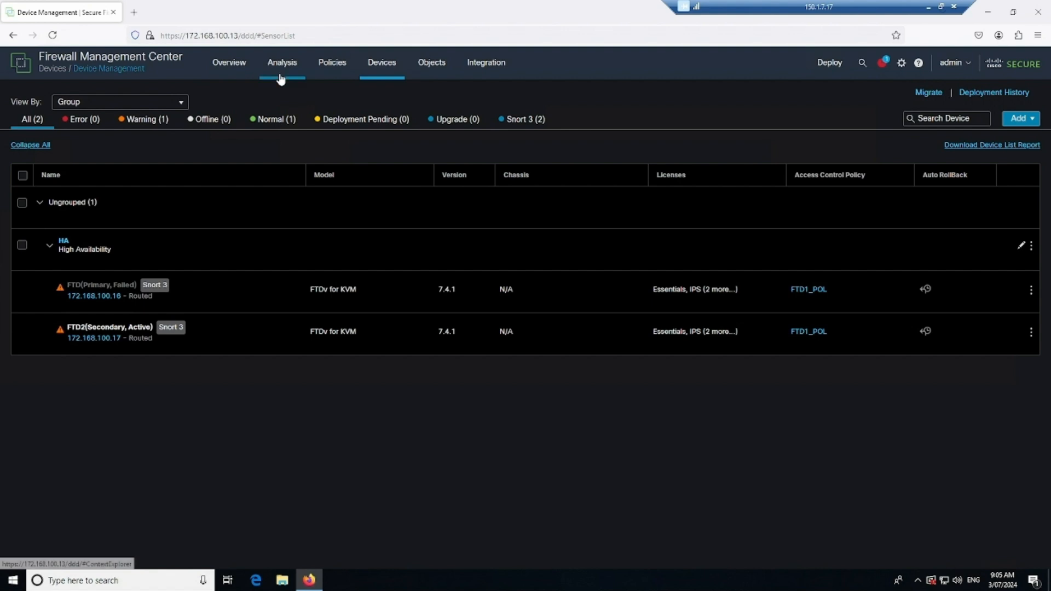
# Open the connection events, look through the table view, and switch to Connections with Application Details.
pyautogui.click(280, 76)
pyautogui.click(301, 156)
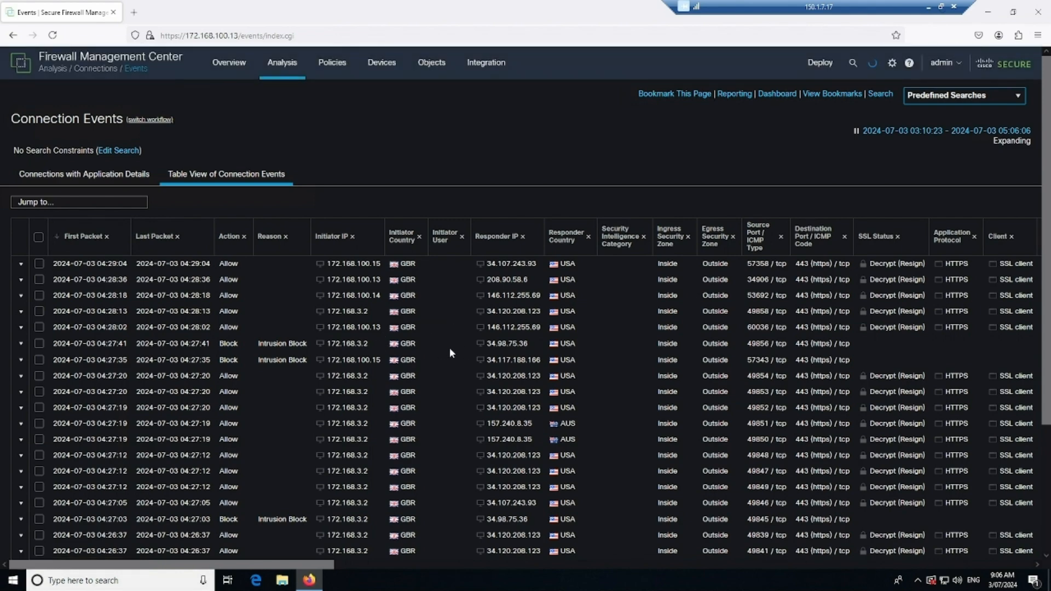
pyautogui.scroll(-3, 546, 378)
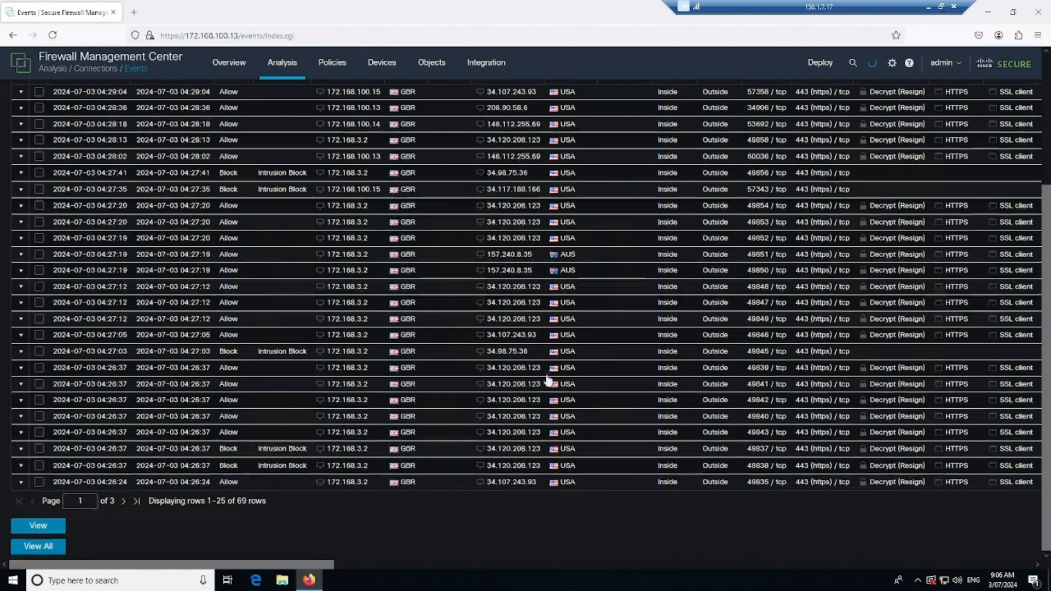
pyautogui.scroll(2, 553, 436)
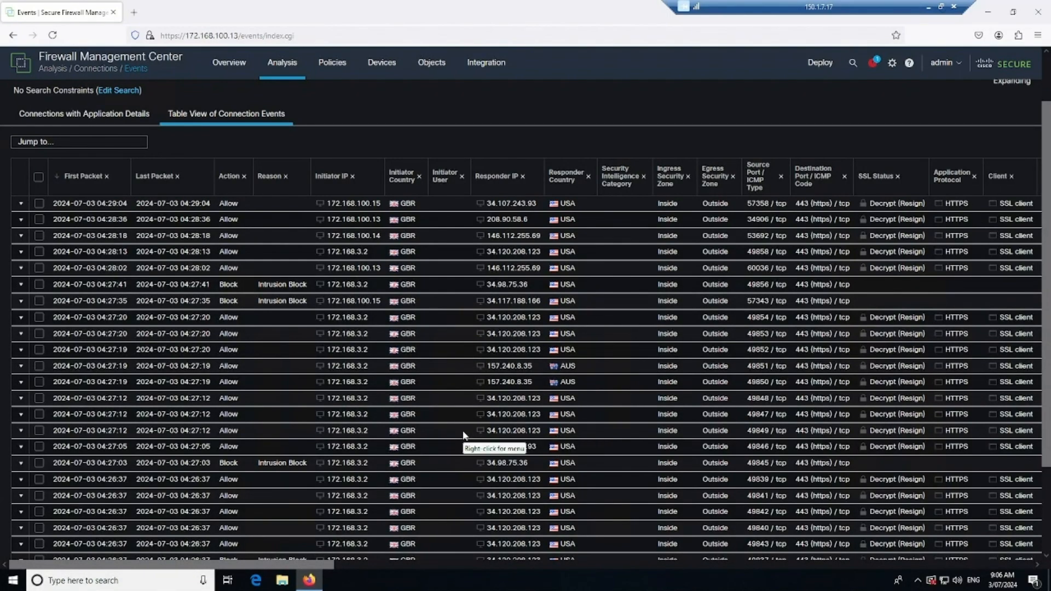
pyautogui.scroll(-3, 857, 403)
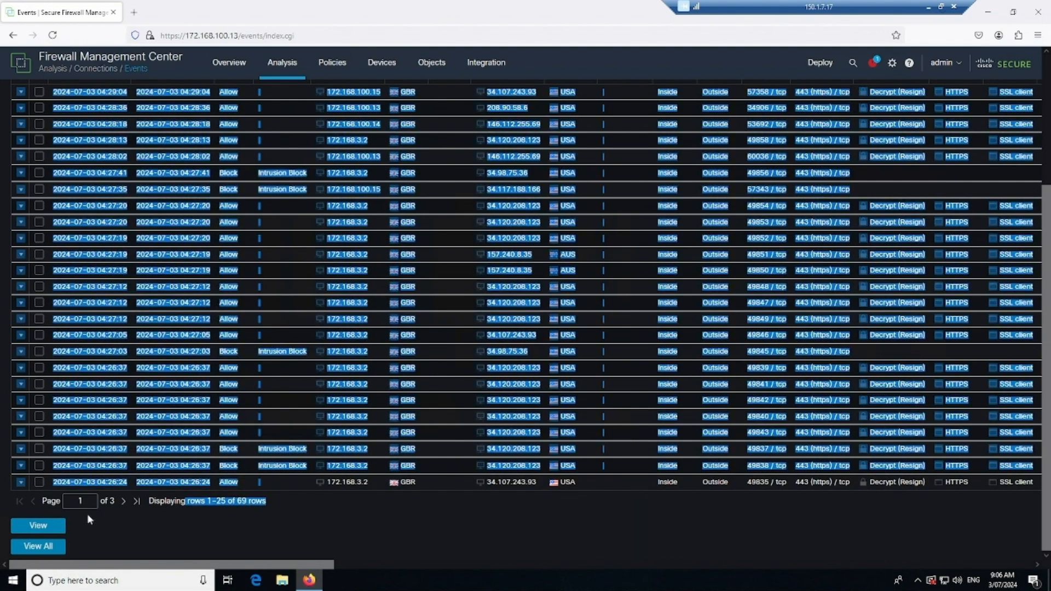
pyautogui.scroll(5, 236, 458)
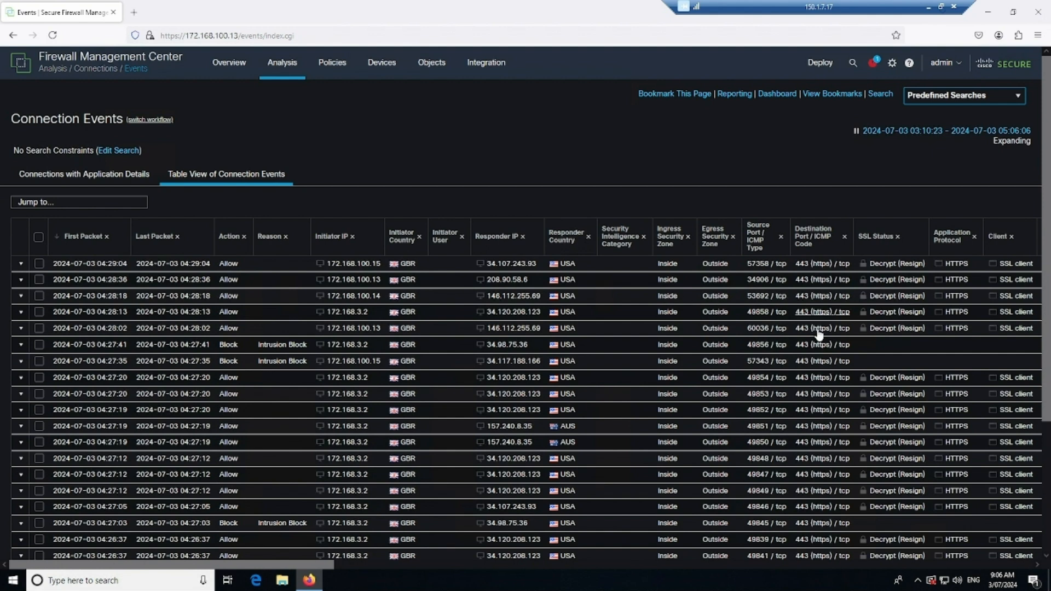
pyautogui.click(85, 171)
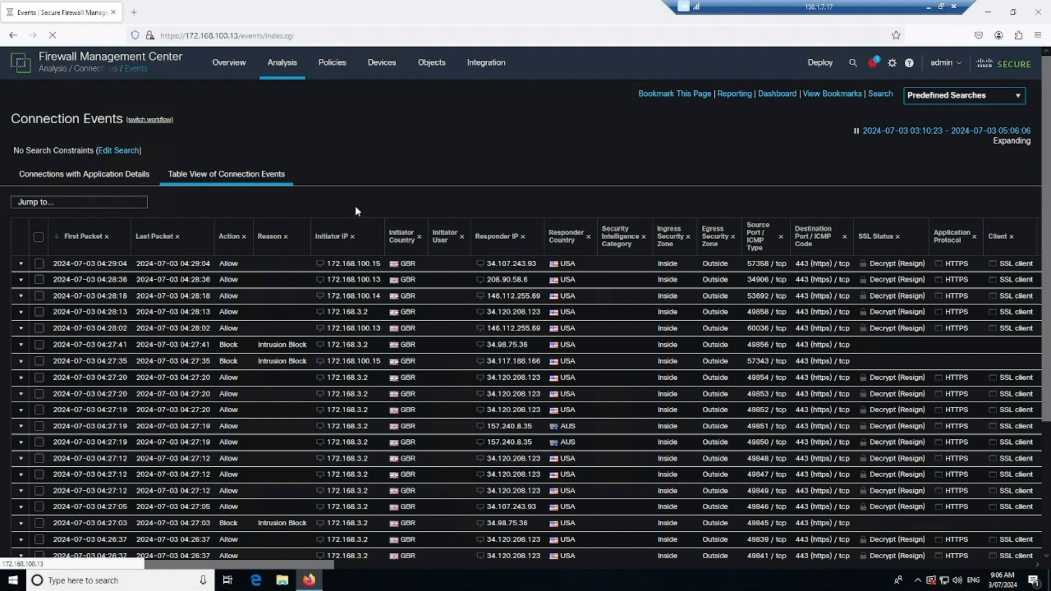